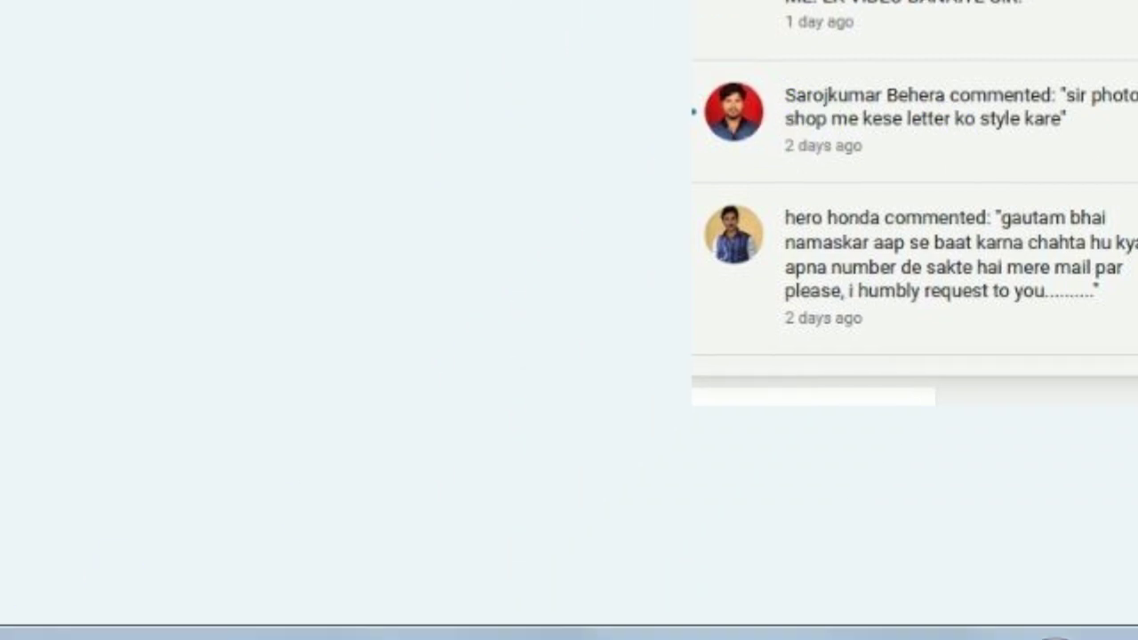
# Step: Leave the YouTube notifications and switch to the empty Photoshop workspace
pyautogui.click(235, 613)
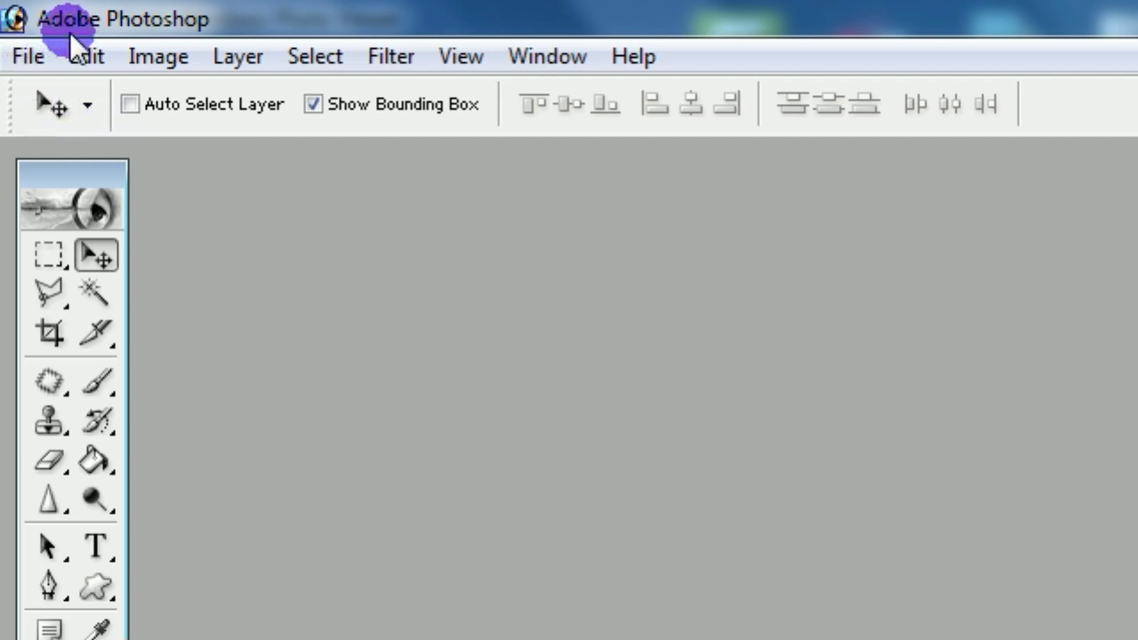
# Step: Create a Letter document, 8.5 × 11 in, 300 ppi, RGB, white background, and reposition its window
pyautogui.click(25, 55)
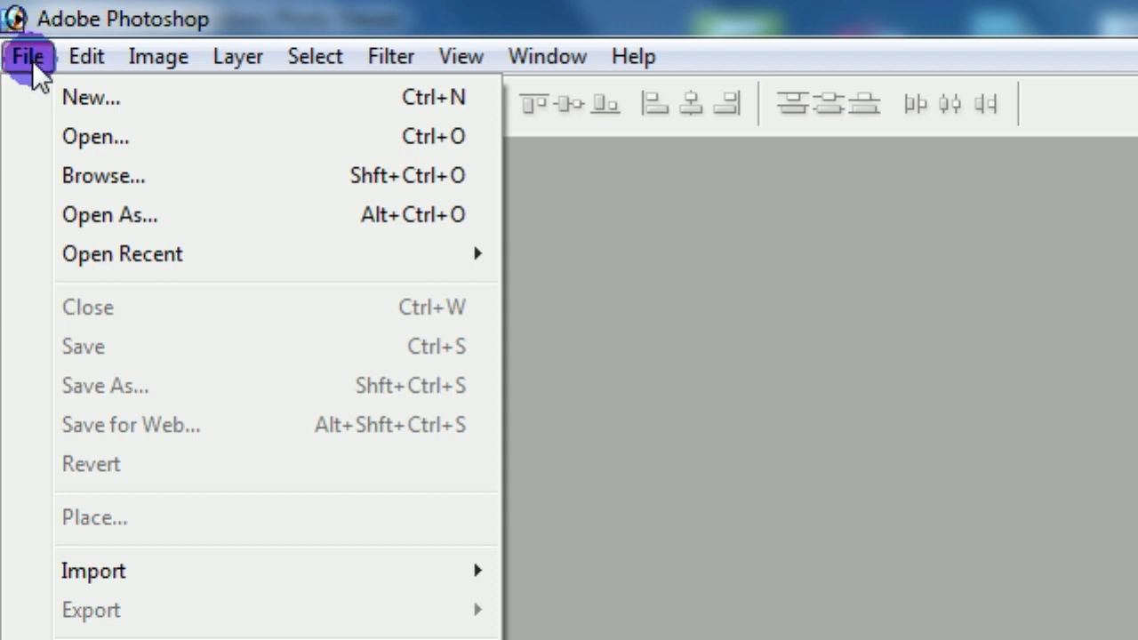
pyautogui.click(91, 97)
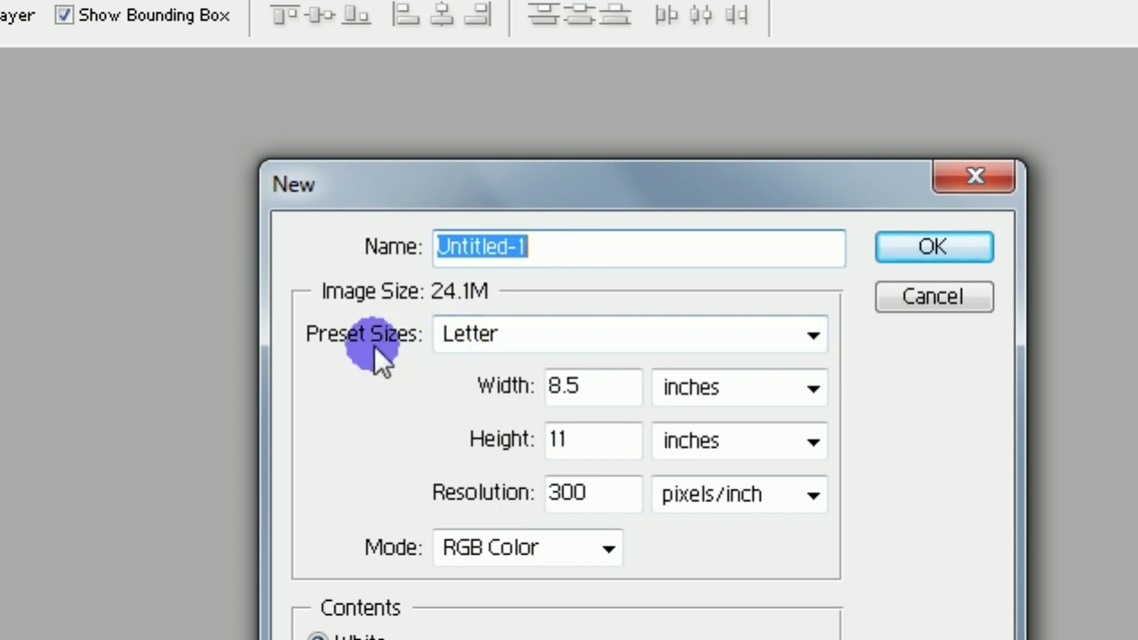
pyautogui.click(520, 337)
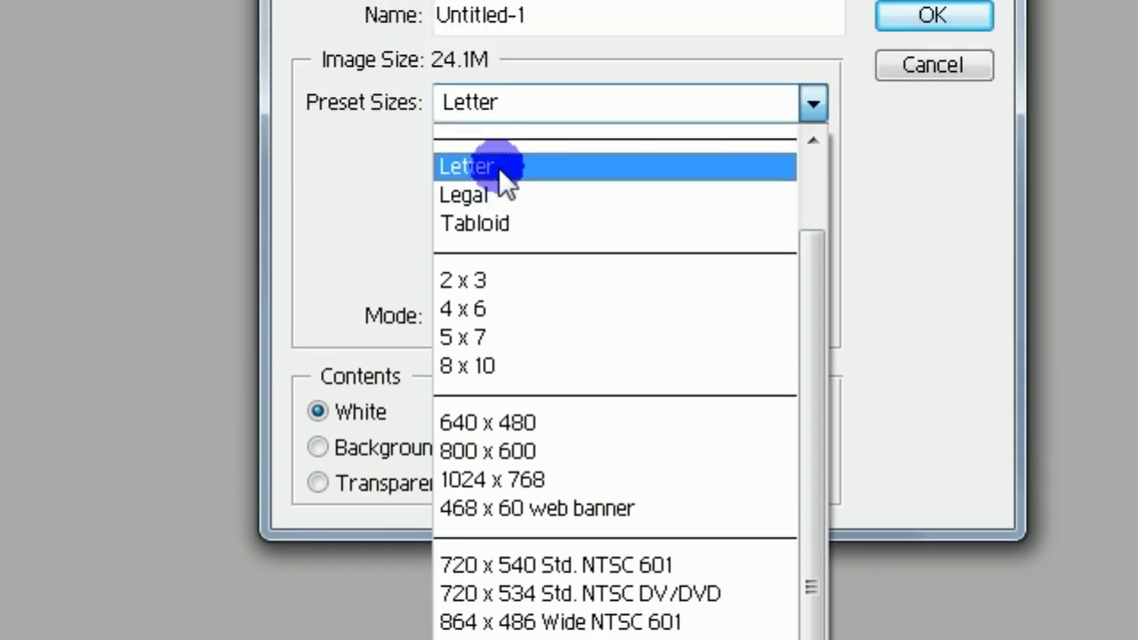
pyautogui.click(498, 166)
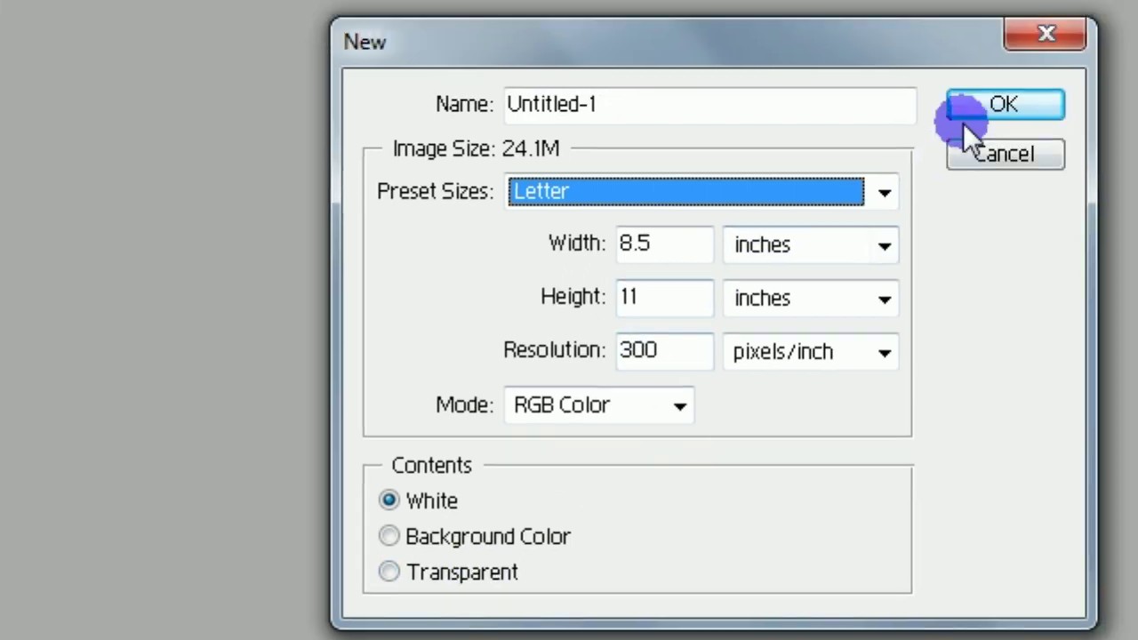
pyautogui.click(1122, 5)
pyautogui.moveTo(319, 168); pyautogui.dragTo(236, 187)
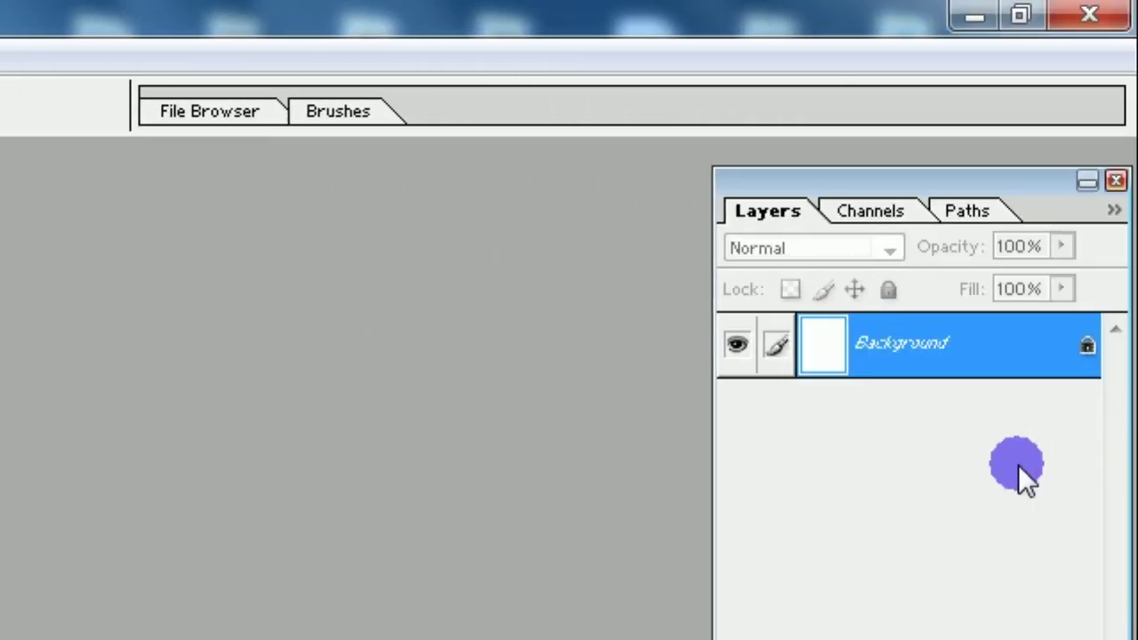
# Step: With Background selected, add a transparent Layer 1 above it
pyautogui.click(891, 354)
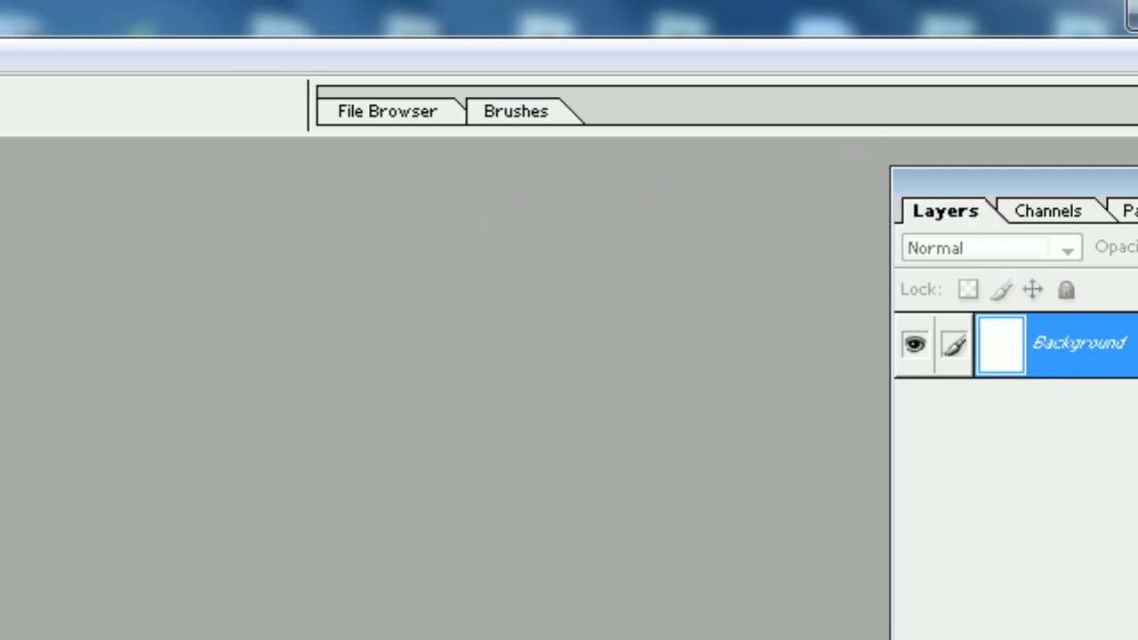
pyautogui.click(1084, 339)
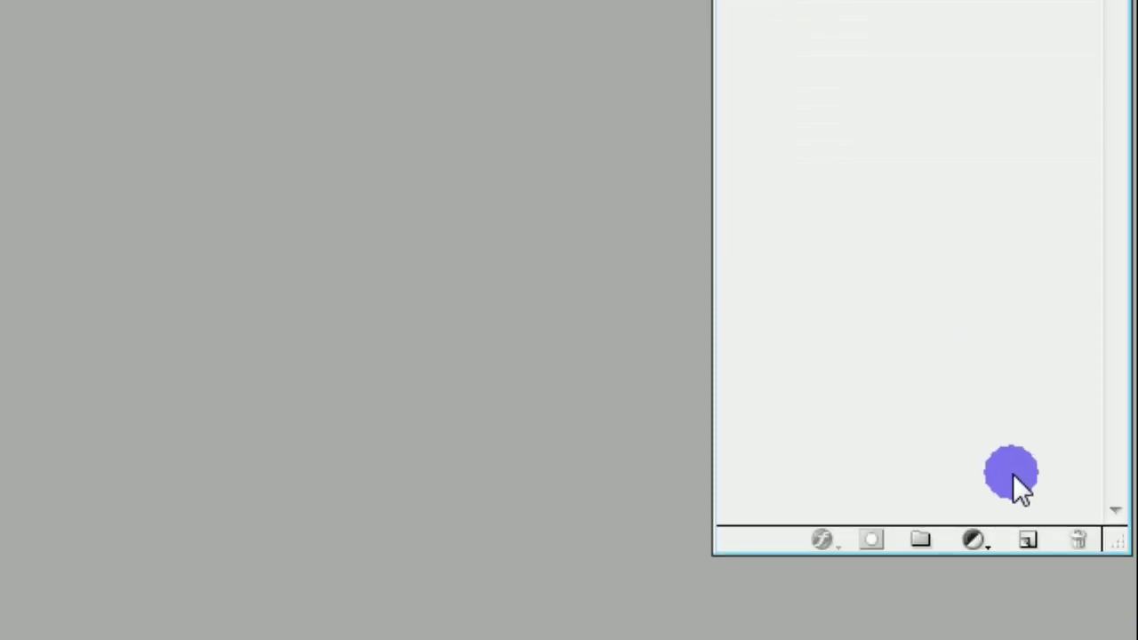
pyautogui.click(1026, 485)
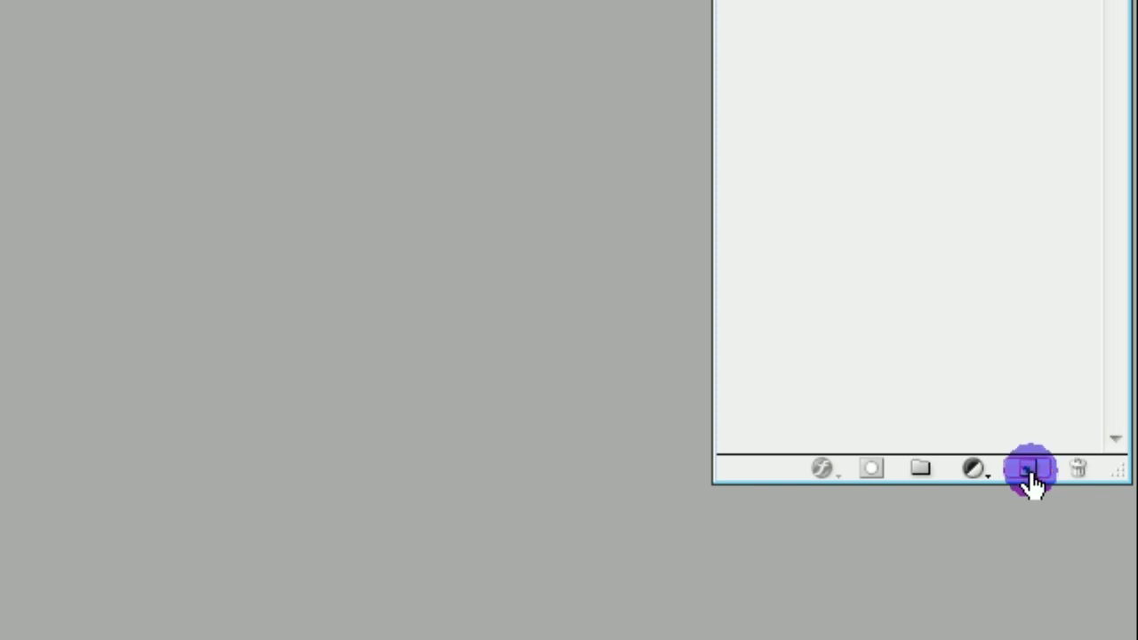
pyautogui.click(1029, 480)
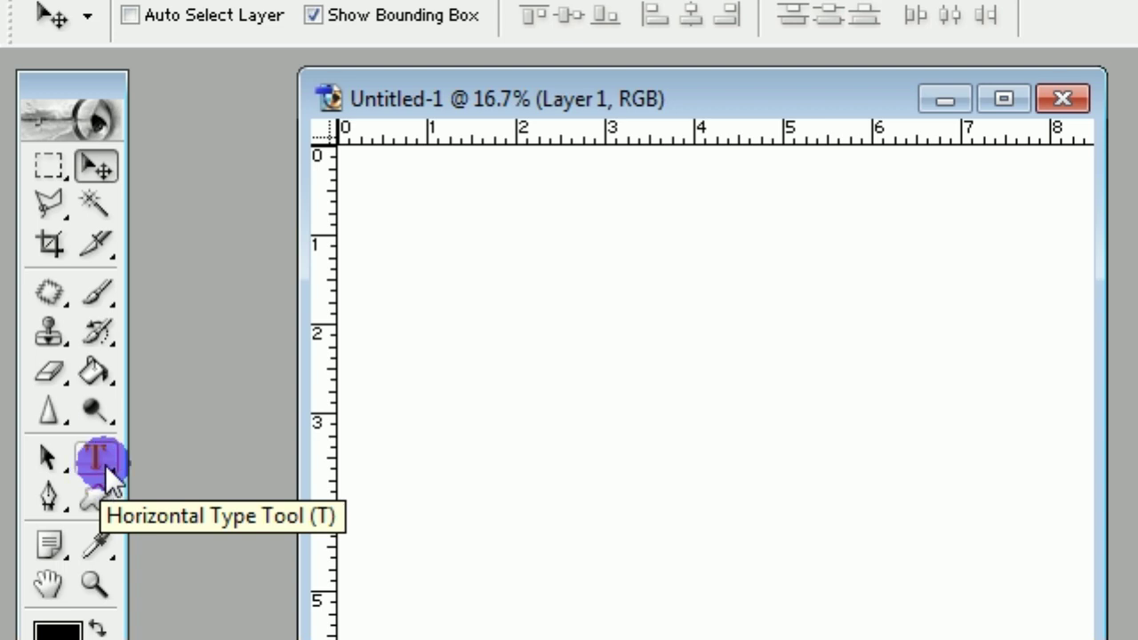
# Step: Type 'Gautam' in 48 pt Arial Black near the page's upper left
pyautogui.click(106, 465)
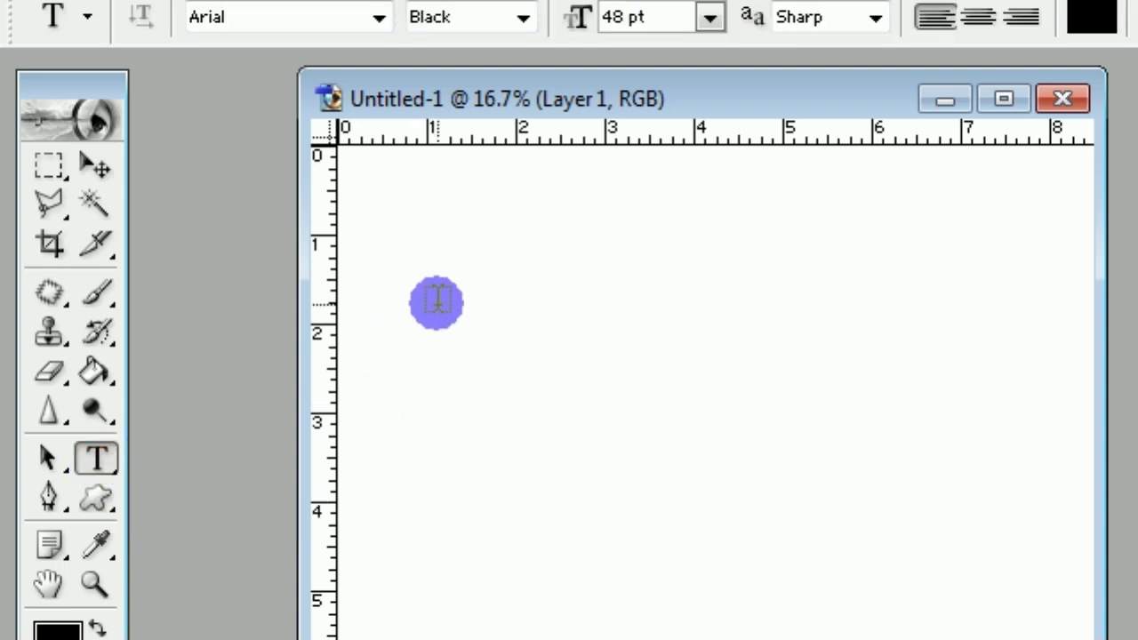
pyautogui.click(485, 307)
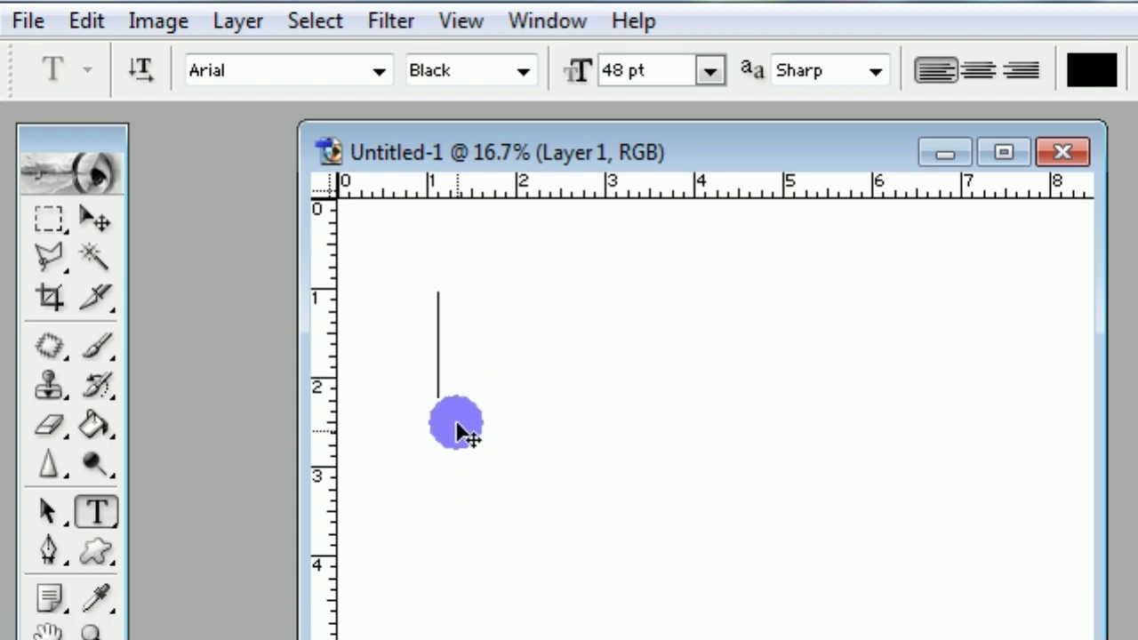
pyautogui.write('G')
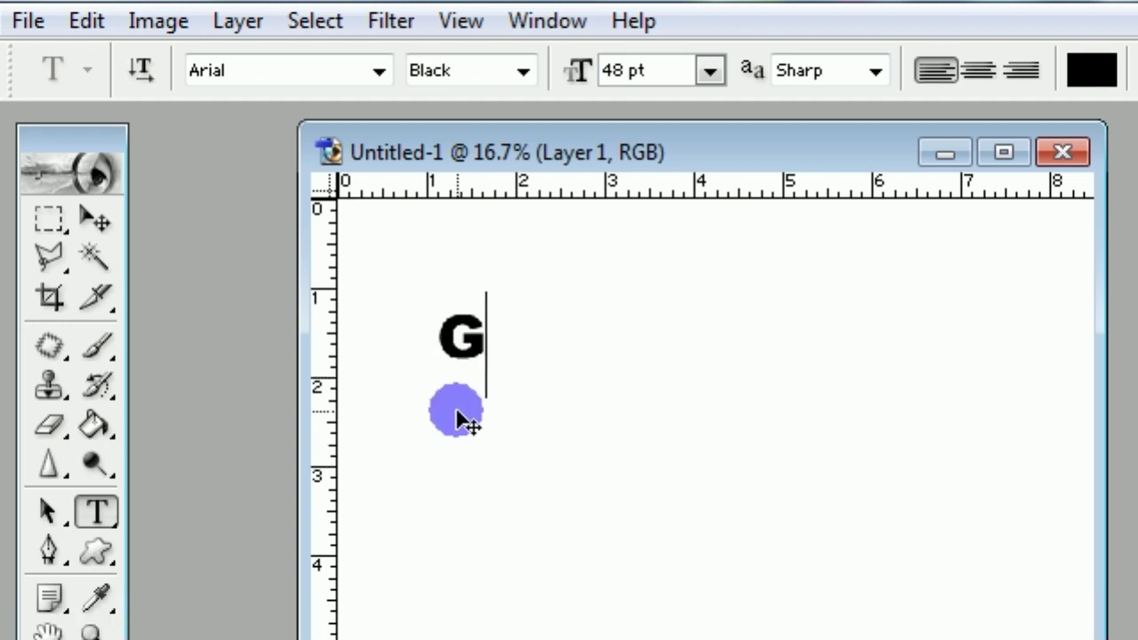
pyautogui.write('auta')
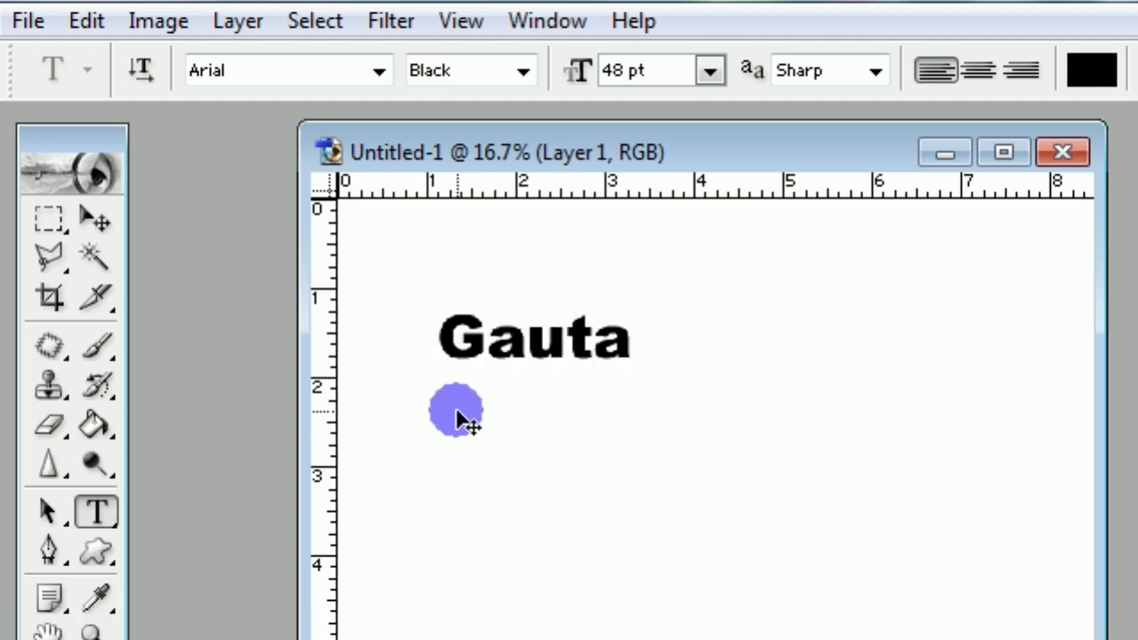
pyautogui.write('m')
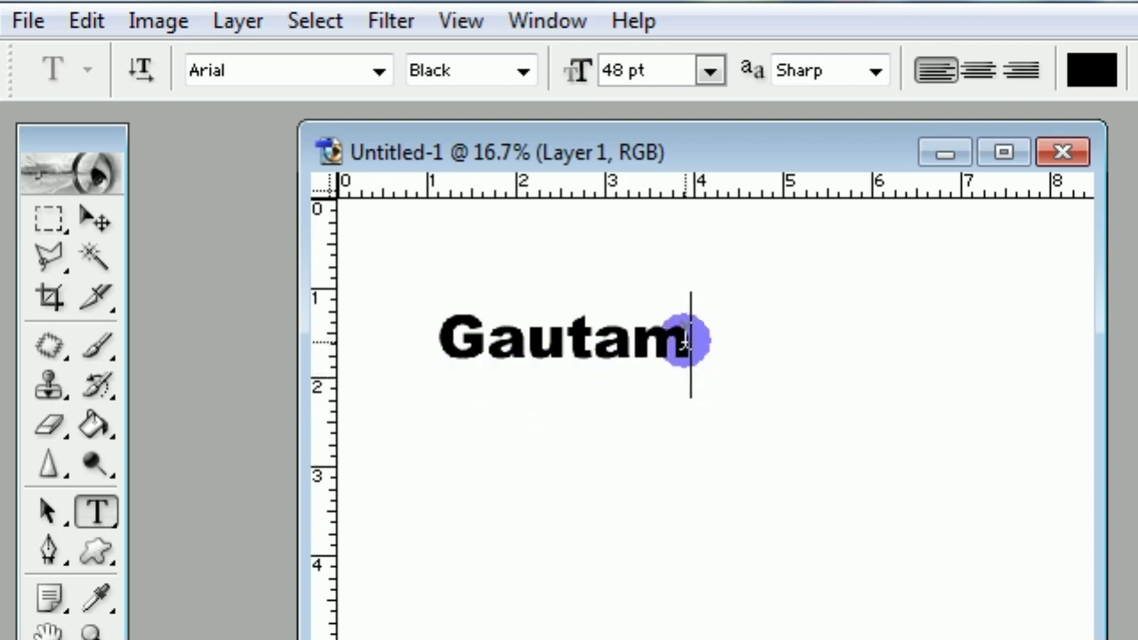
# Step: Select the word Gautam and colour it red
pyautogui.moveTo(689, 339); pyautogui.dragTo(450, 337)
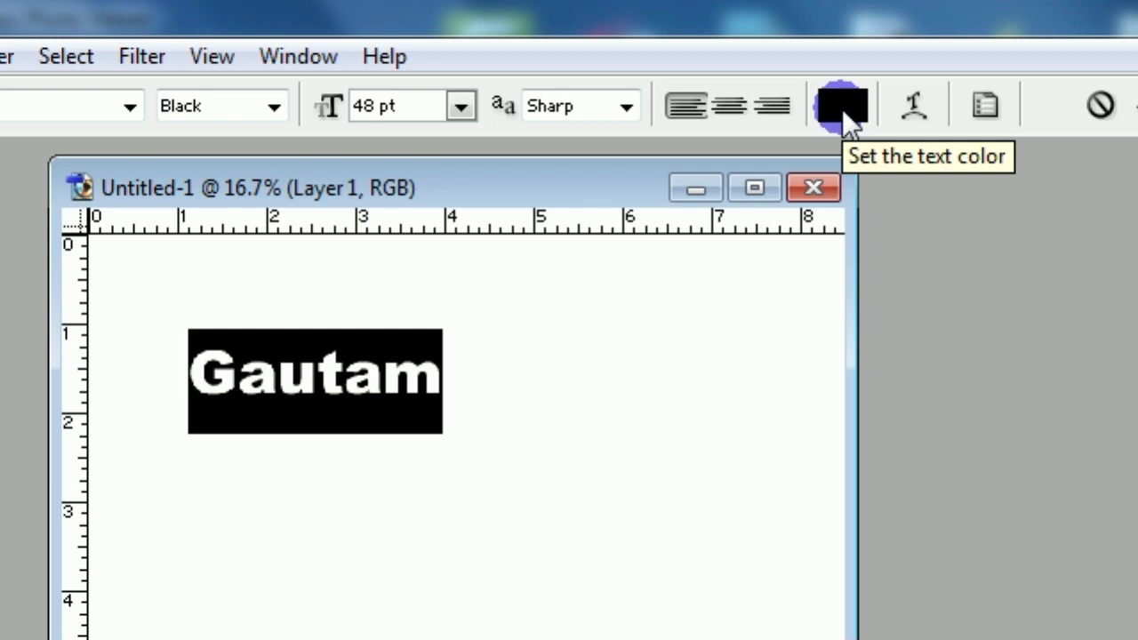
pyautogui.click(841, 109)
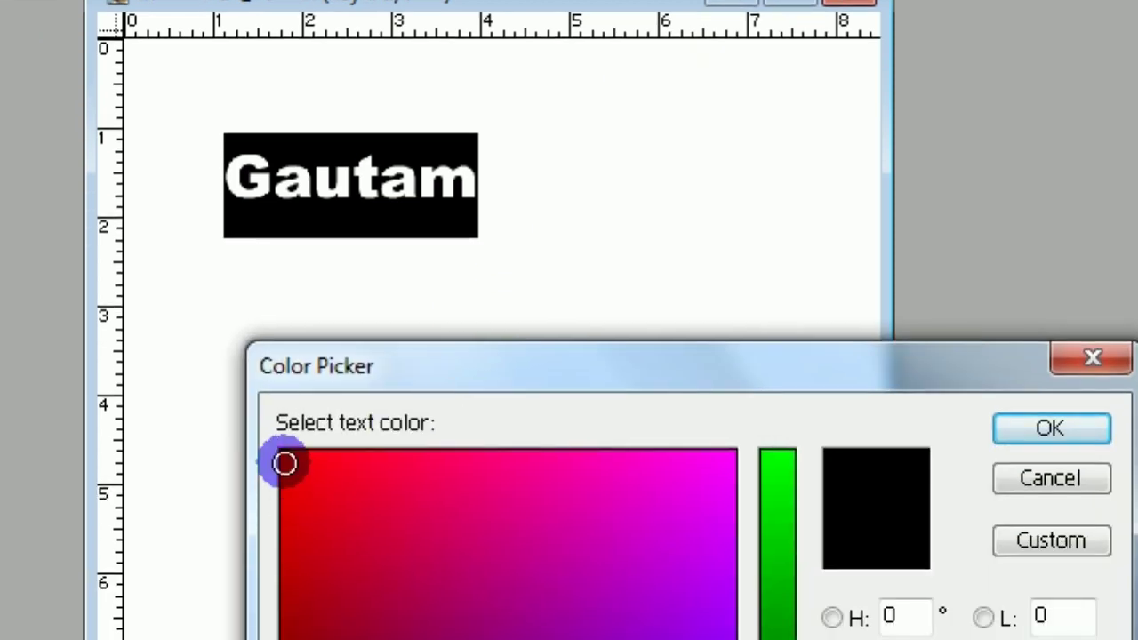
pyautogui.click(285, 463)
pyautogui.click(333, 391)
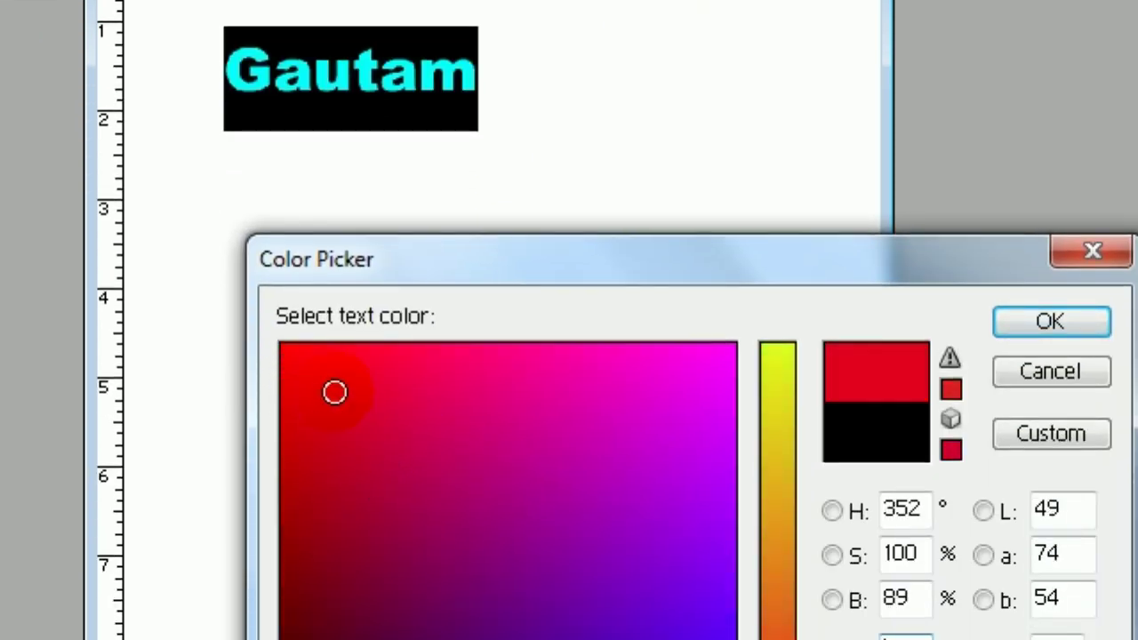
pyautogui.click(308, 354)
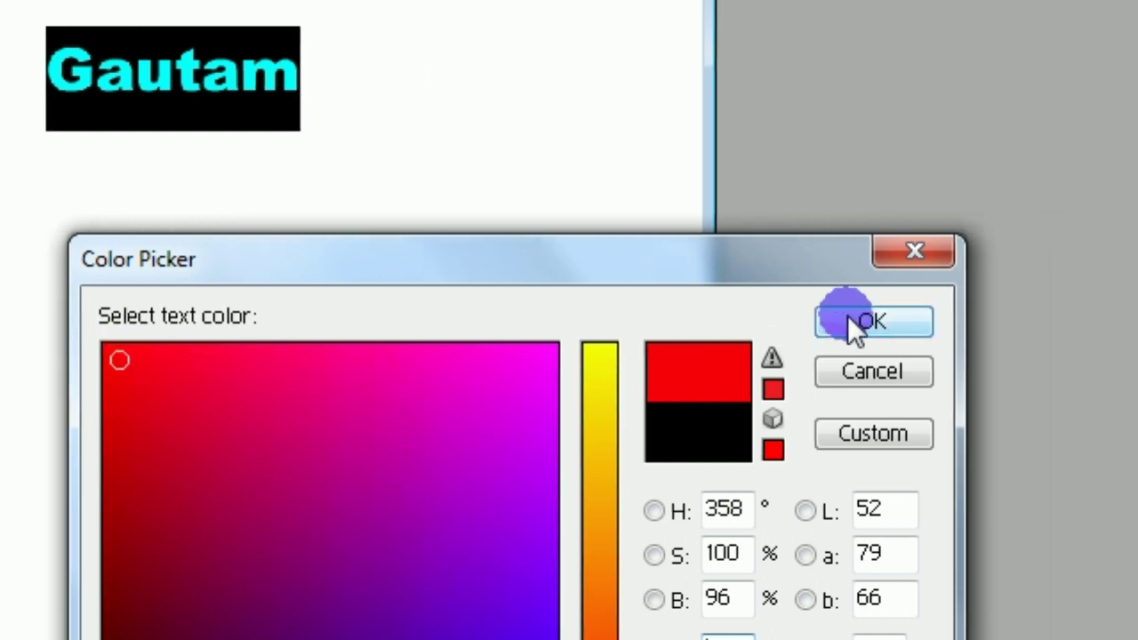
pyautogui.click(851, 320)
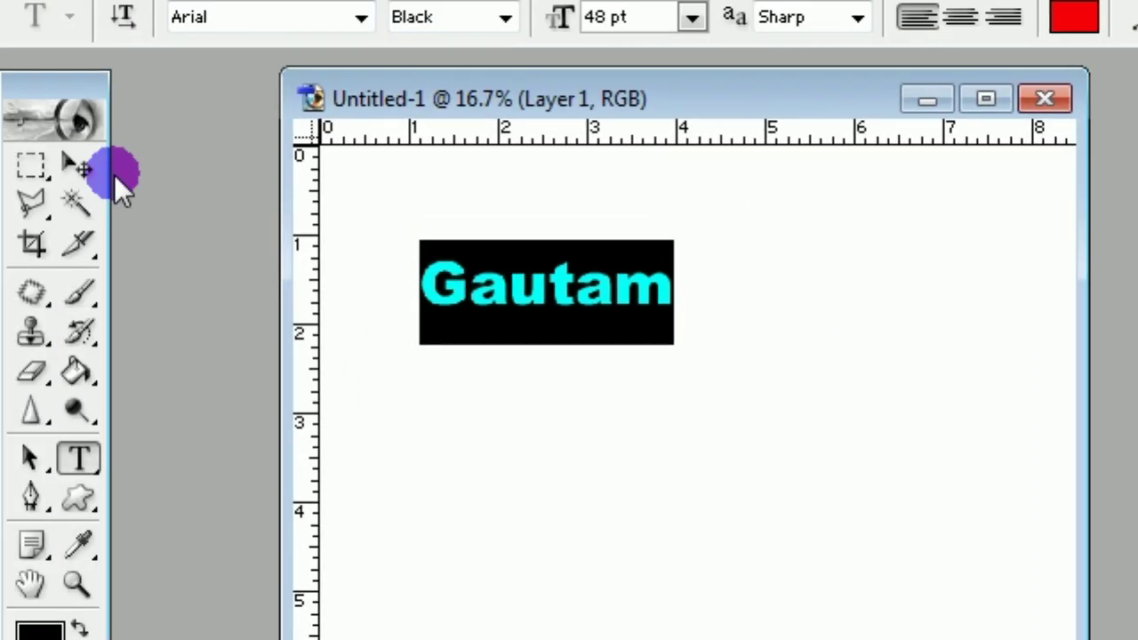
pyautogui.click(96, 181)
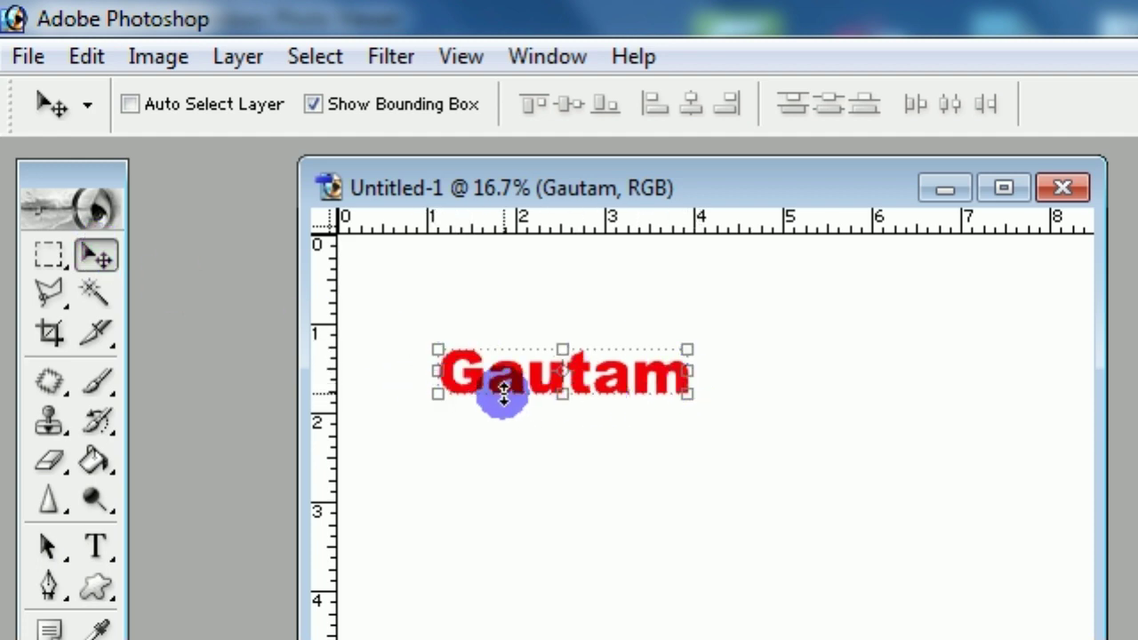
# Step: Scale the Gautam text to about twice its size, spanning roughly 1 to 6.5 inches
pyautogui.click(315, 103)
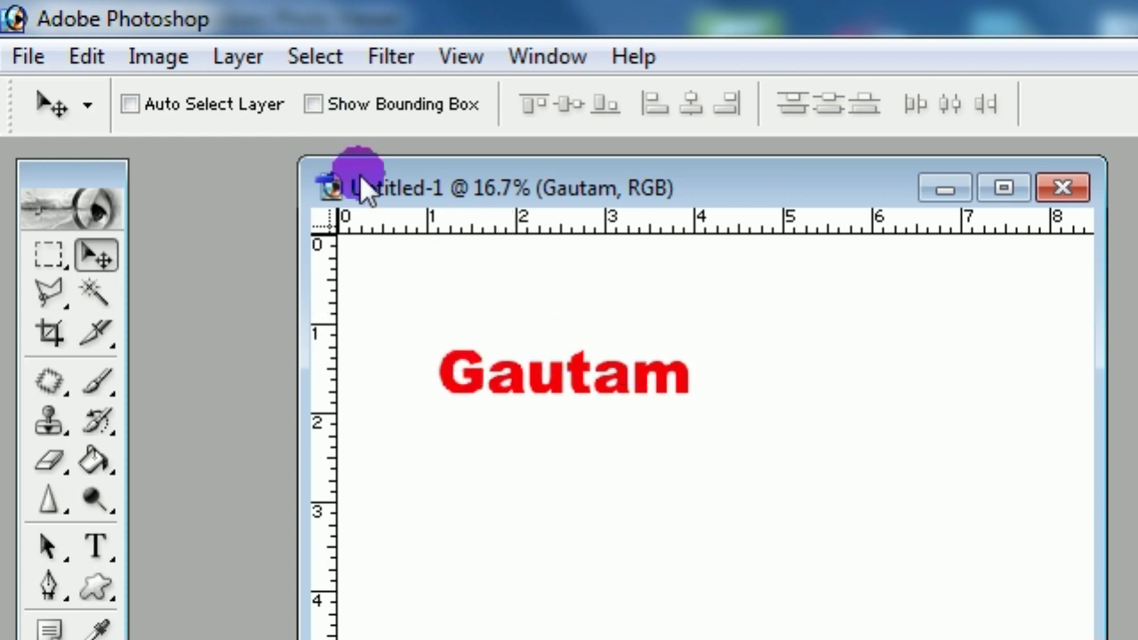
pyautogui.click(313, 103)
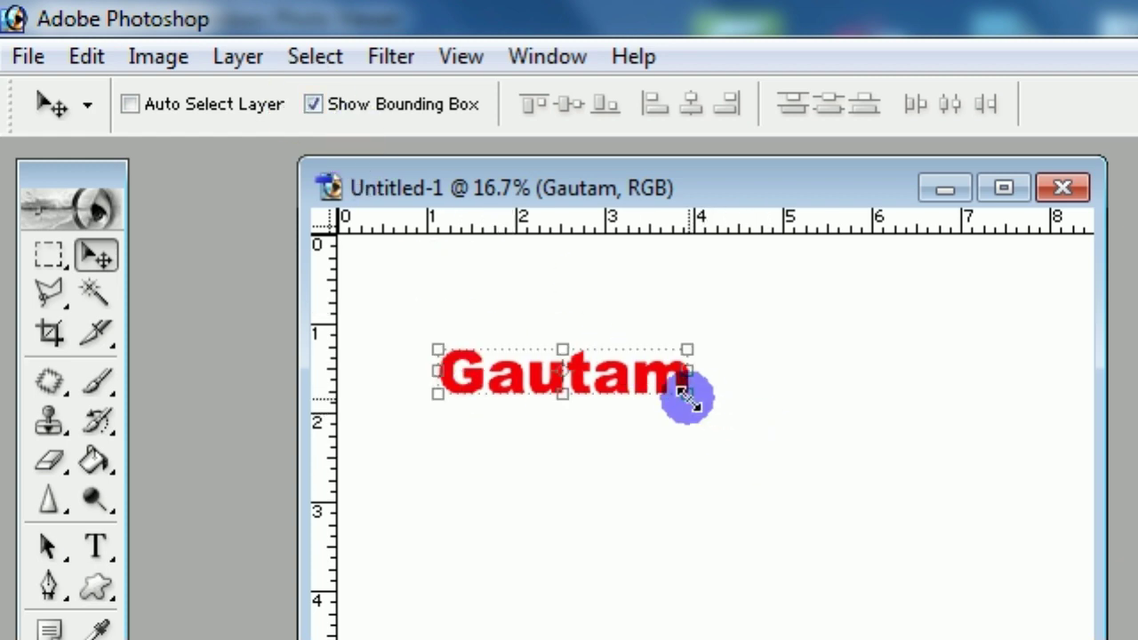
pyautogui.moveTo(687, 397)
pyautogui.mouseDown()
pyautogui.moveTo(816, 400)
pyautogui.moveTo(836, 449)
pyautogui.mouseUp()
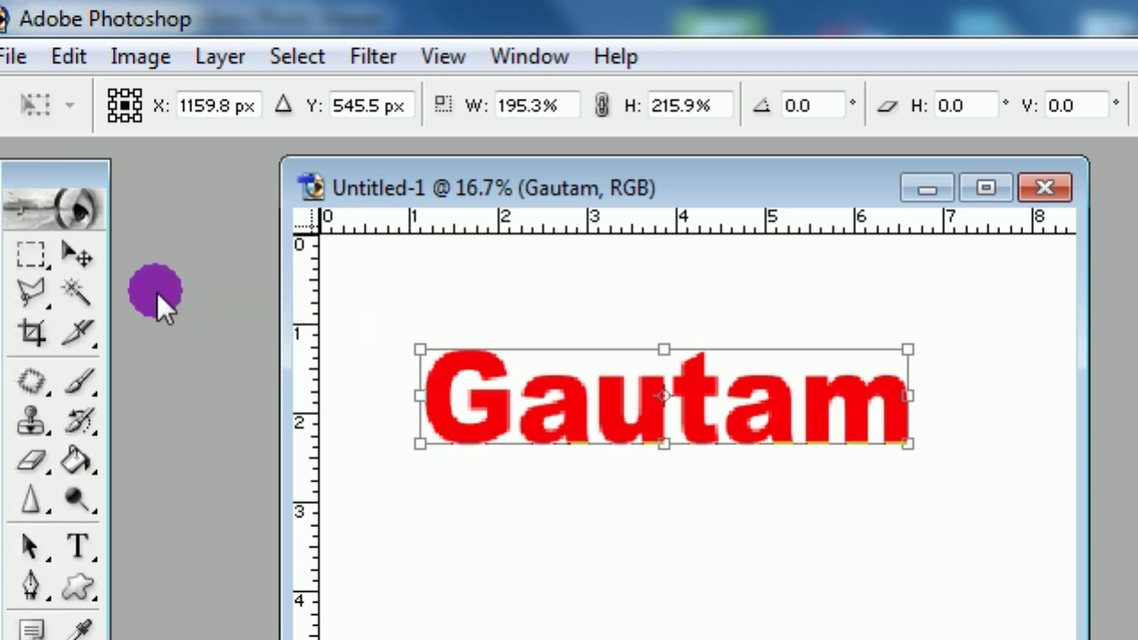
pyautogui.click(96, 260)
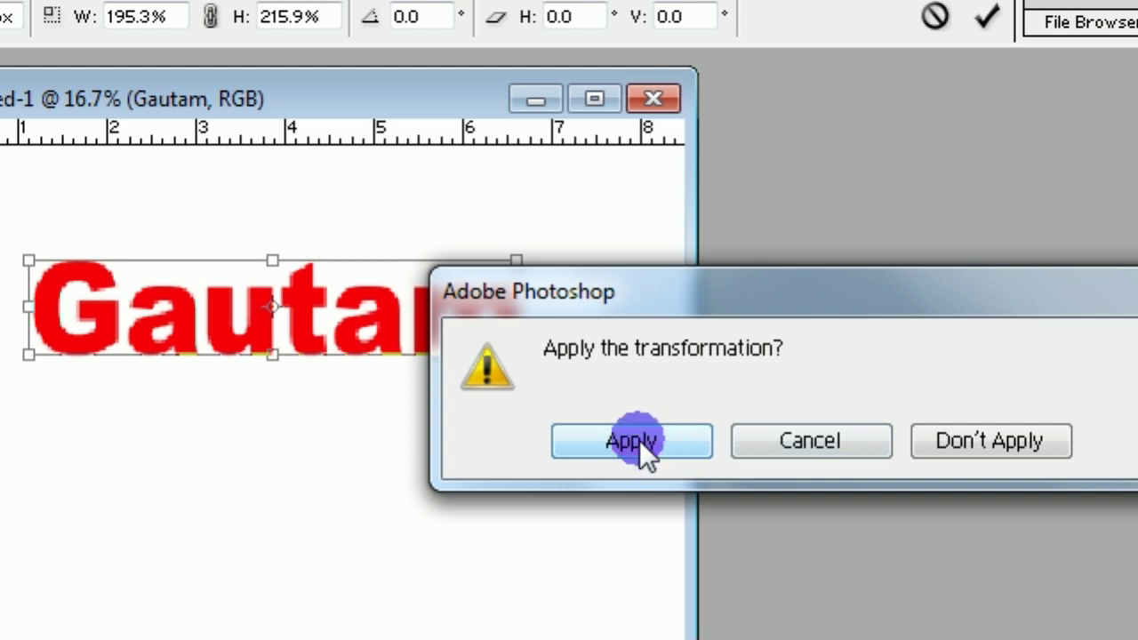
pyautogui.click(639, 440)
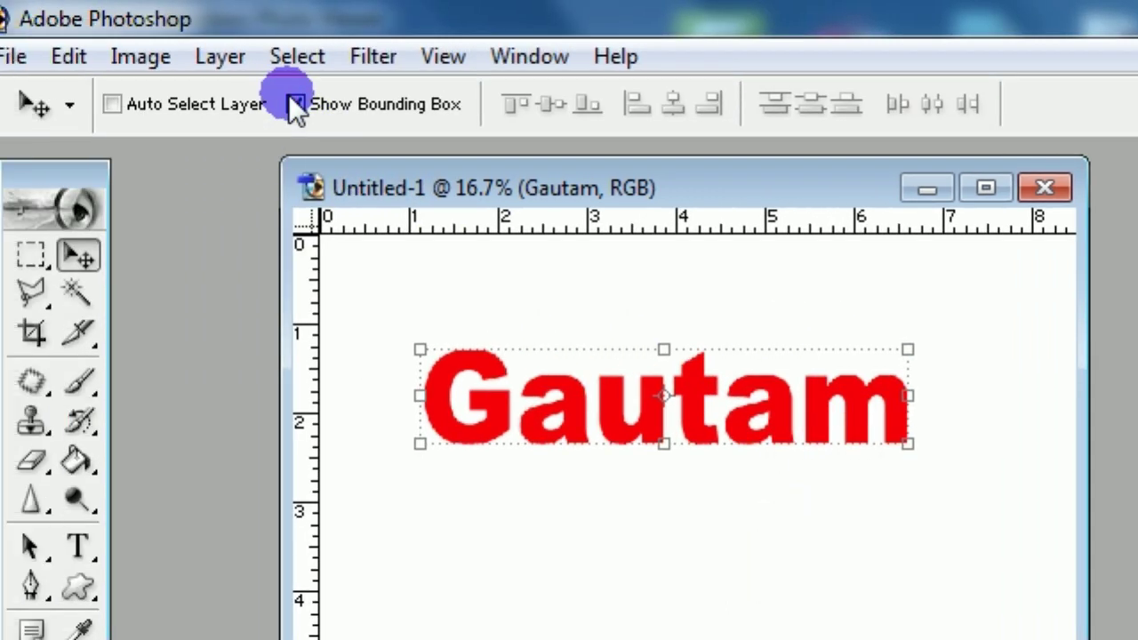
pyautogui.click(294, 104)
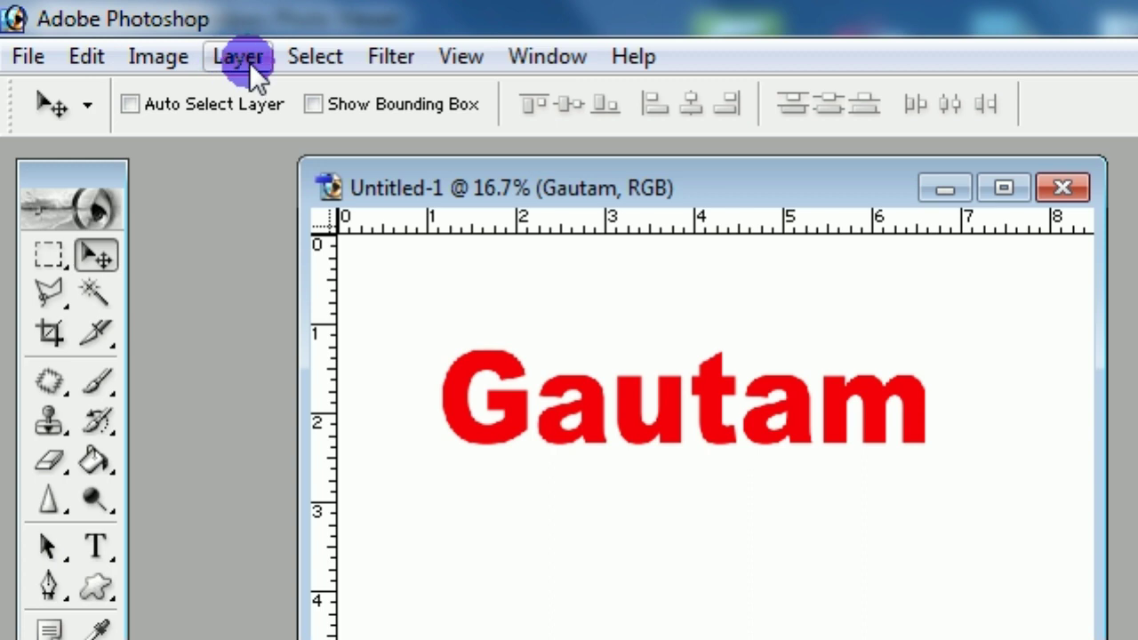
# Step: Open Layer Style Stroke settings for the Gautam layer from the fx menu
pyautogui.click(247, 62)
pyautogui.moveTo(292, 51)
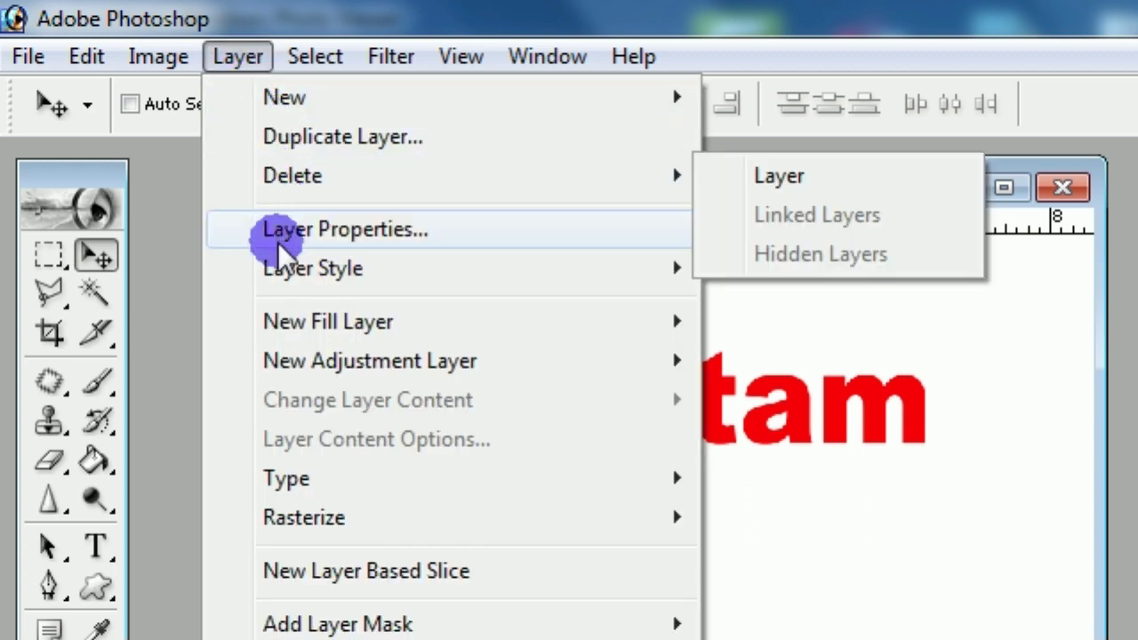
pyautogui.moveTo(313, 143)
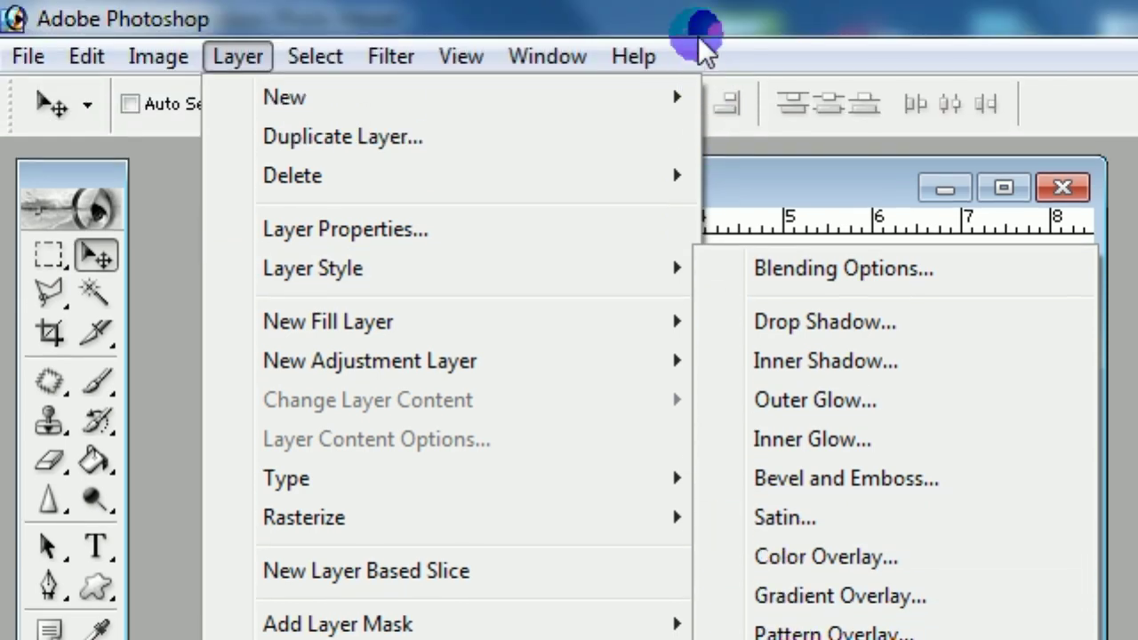
pyautogui.click(647, 26)
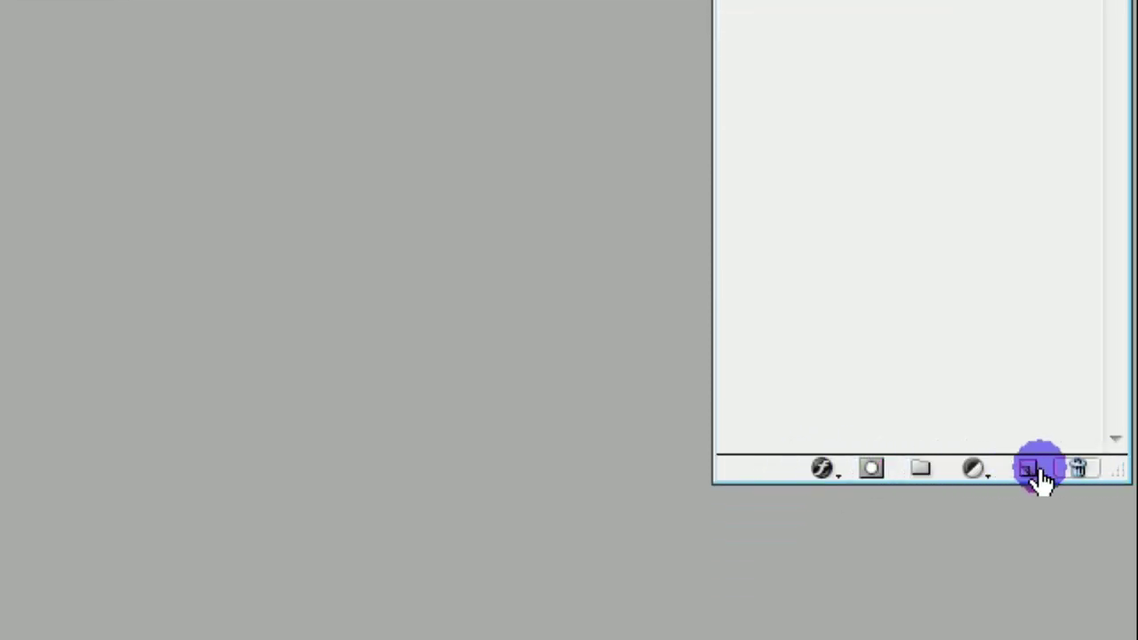
pyautogui.click(826, 468)
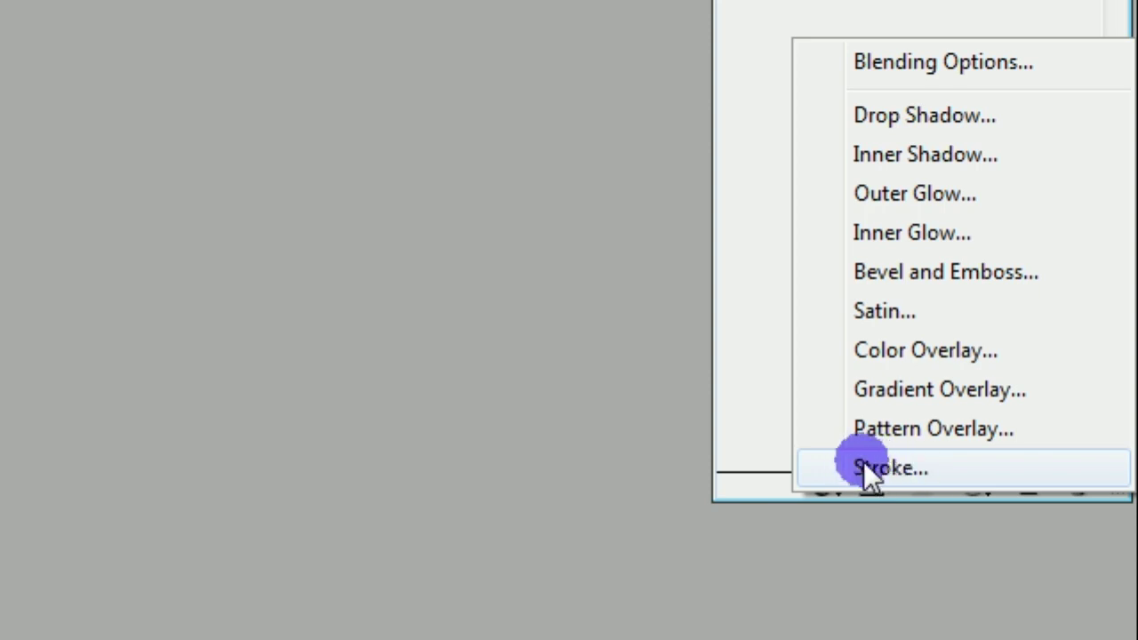
pyautogui.click(884, 468)
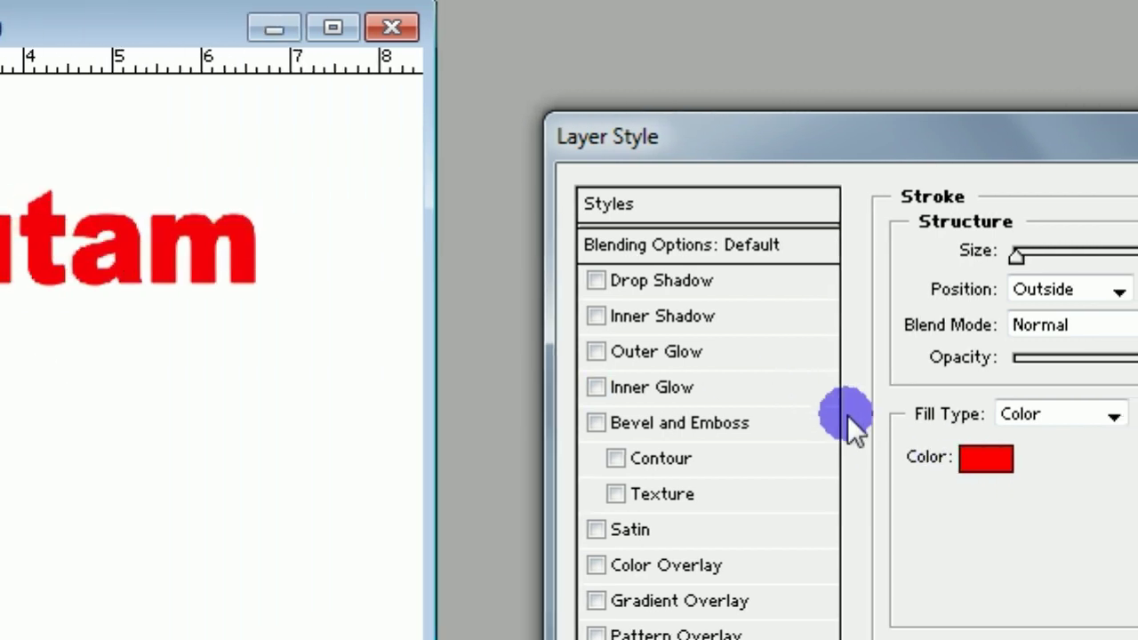
# Step: Set the stroke colour to near-black
pyautogui.click(850, 459)
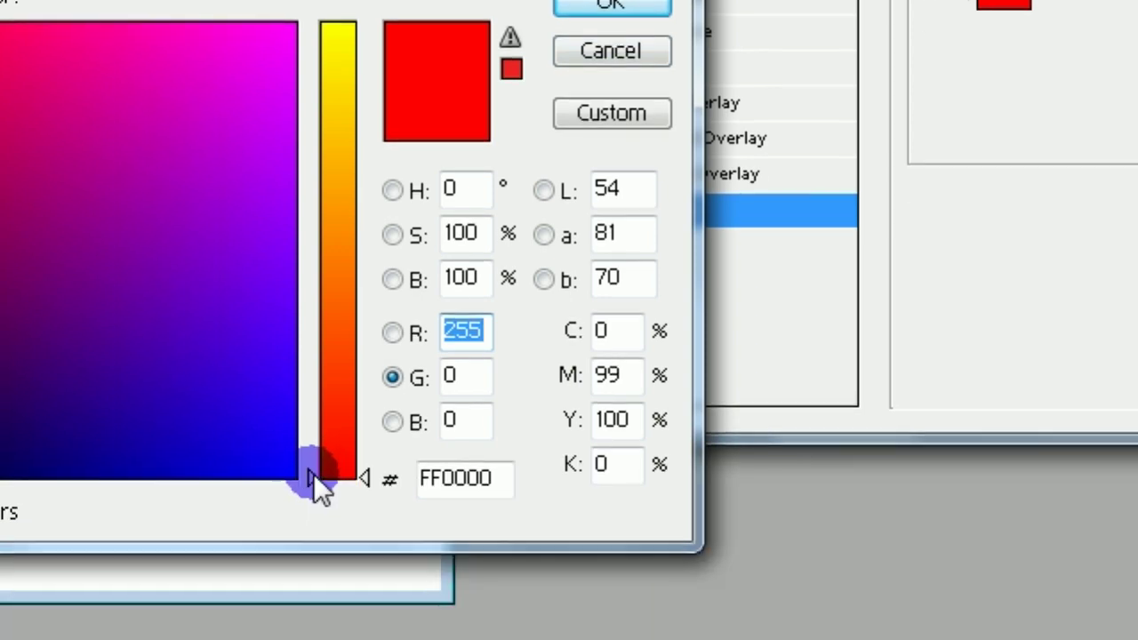
pyautogui.moveTo(313, 472); pyautogui.dragTo(0, 494)
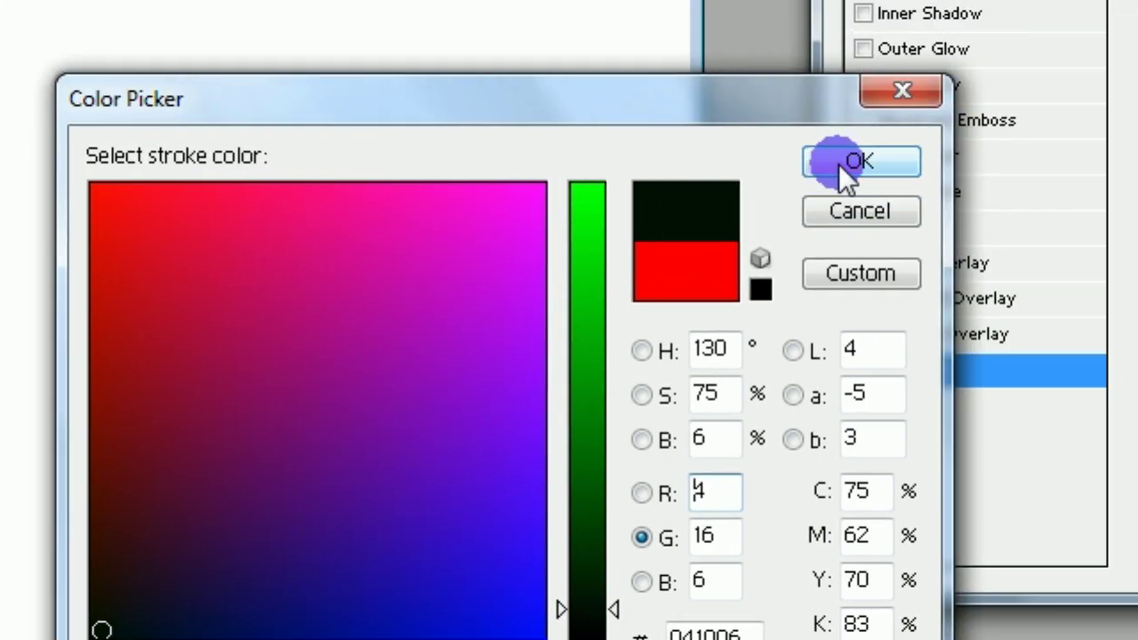
pyautogui.click(839, 164)
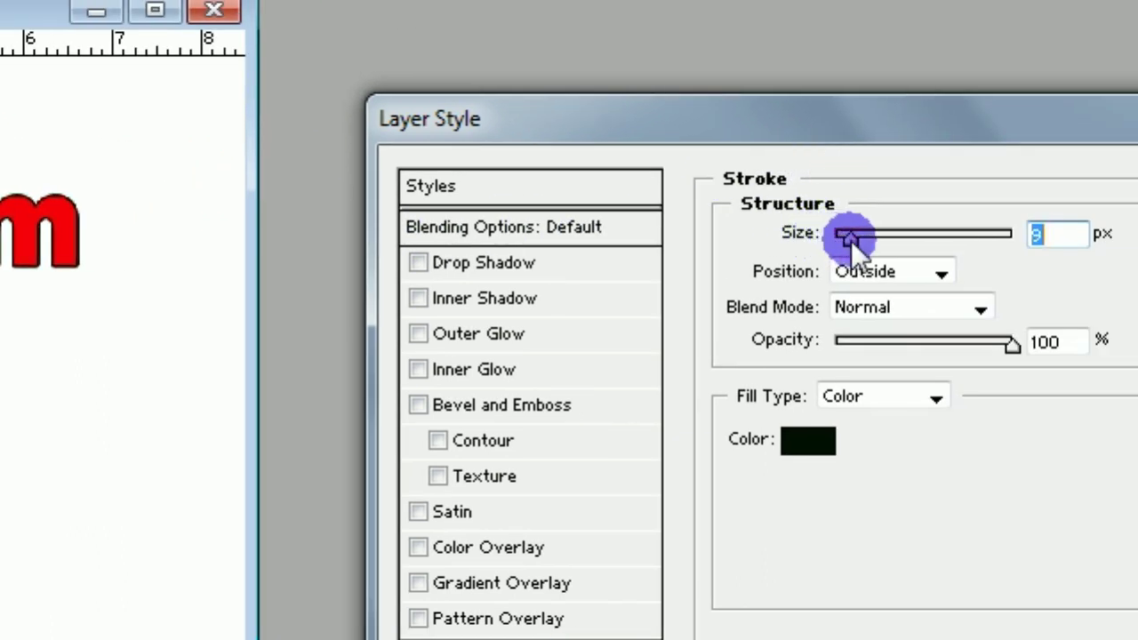
# Step: Make the stroke 16 px, Outside, 100% opacity, and apply it
pyautogui.moveTo(850, 240); pyautogui.dragTo(856, 240)
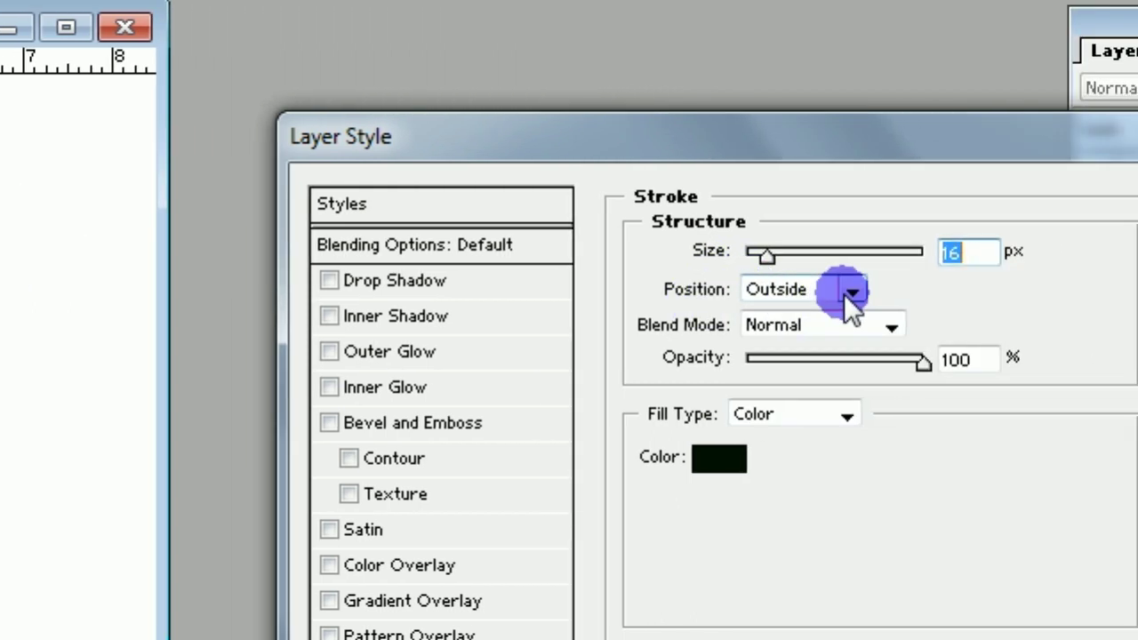
pyautogui.click(851, 292)
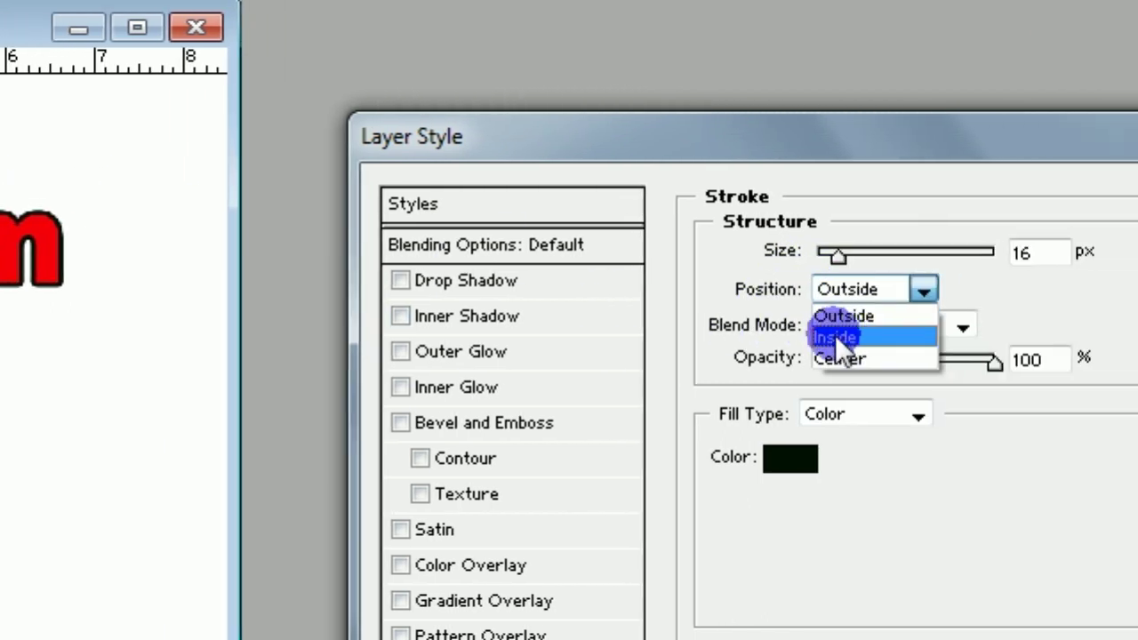
pyautogui.click(987, 337)
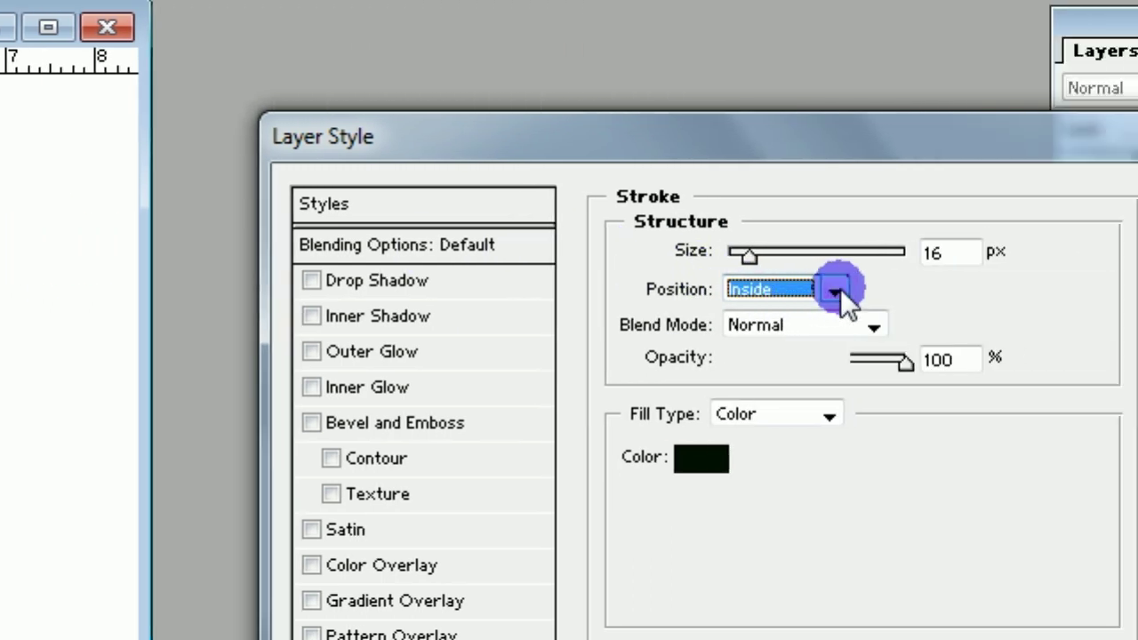
pyautogui.click(835, 289)
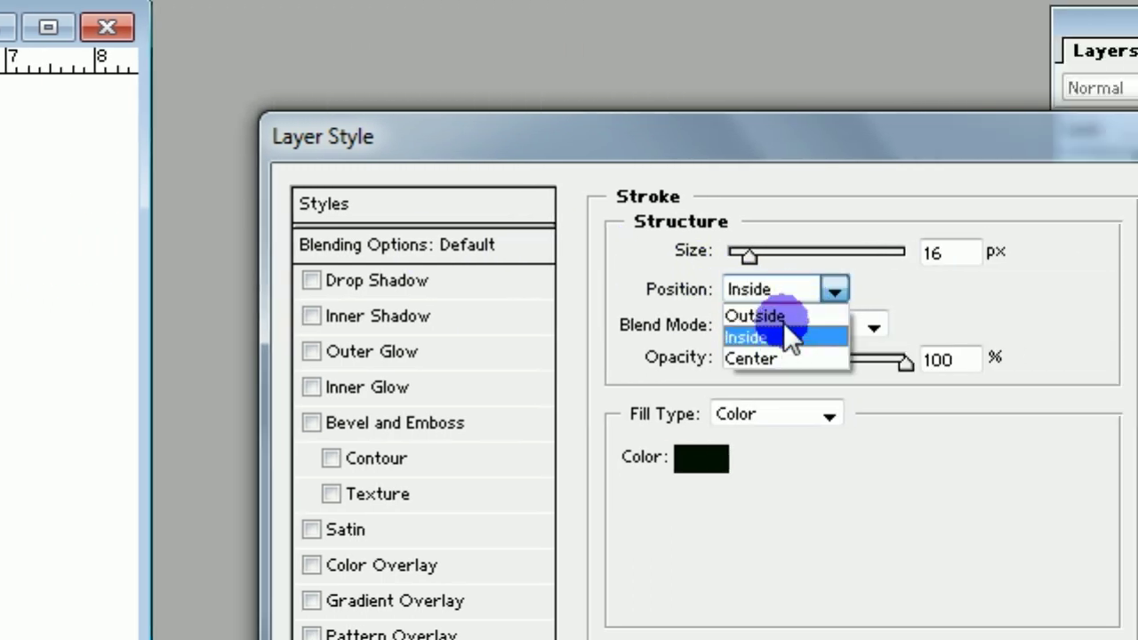
pyautogui.click(775, 316)
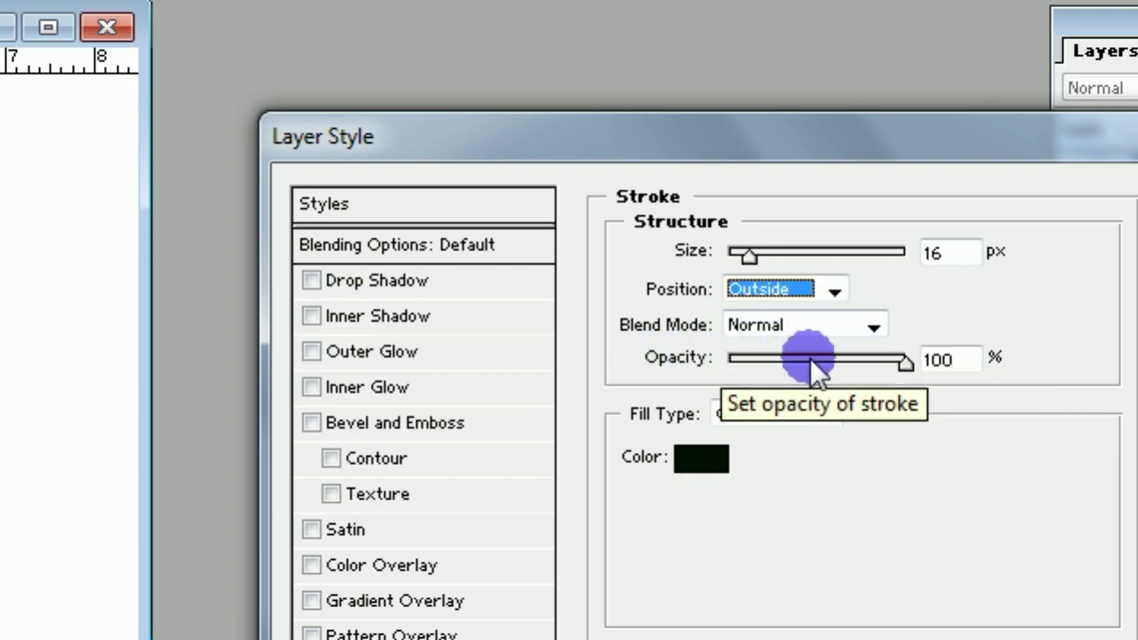
pyautogui.moveTo(848, 358); pyautogui.dragTo(788, 361)
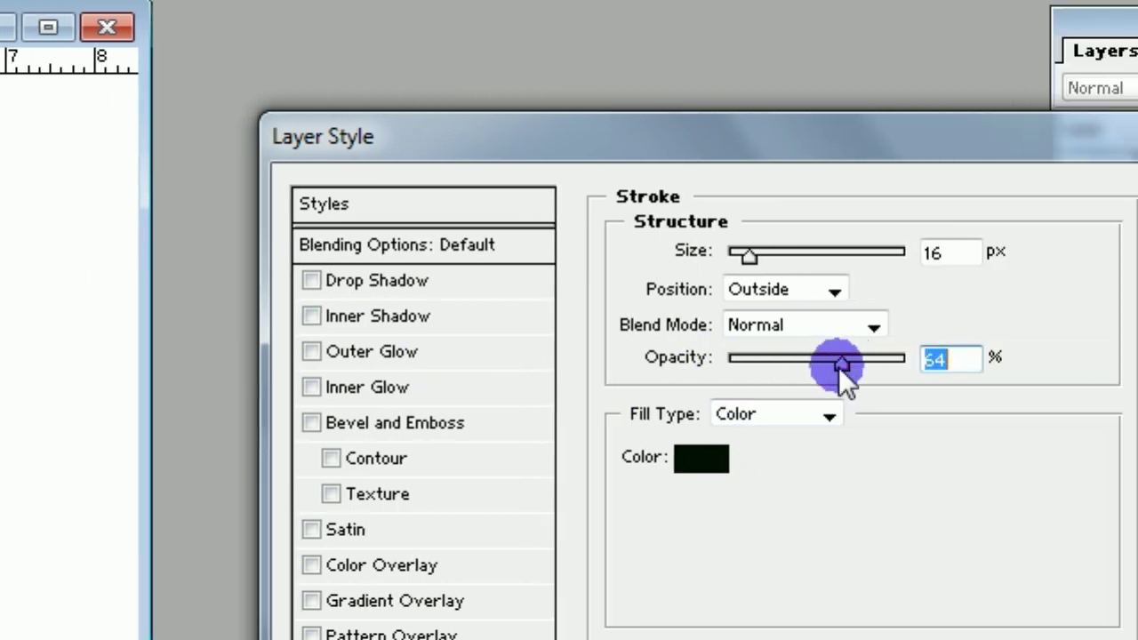
pyautogui.moveTo(838, 367); pyautogui.dragTo(851, 363)
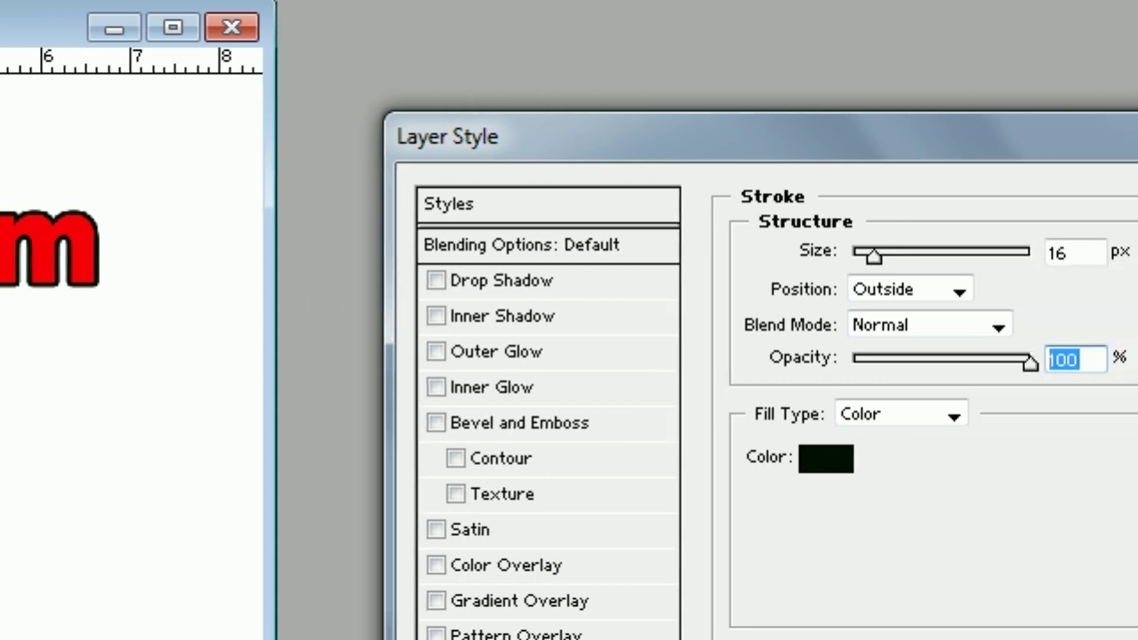
pyautogui.click(1073, 203)
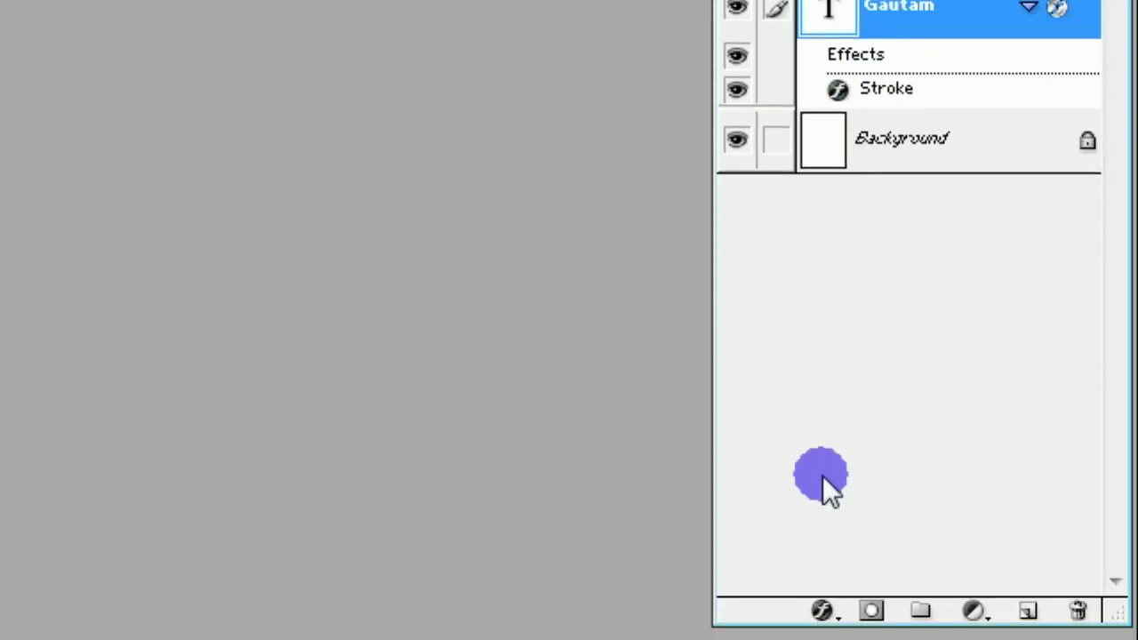
# Step: Add a Drop Shadow with Normal blend, 87% opacity, increased distance and 16% spread
pyautogui.click(831, 471)
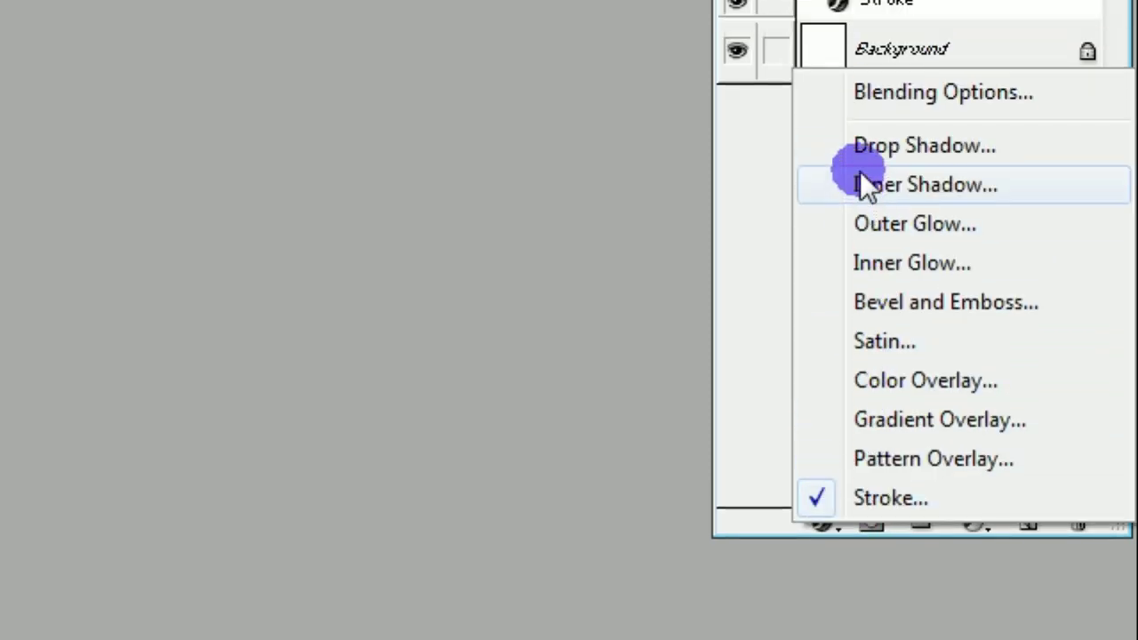
pyautogui.click(920, 167)
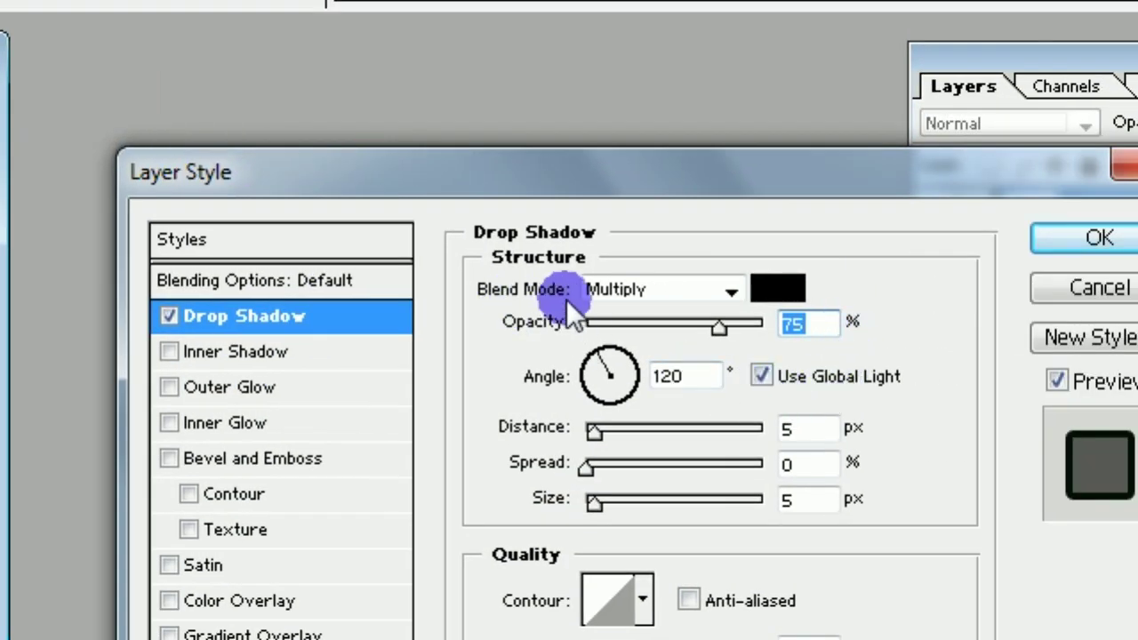
pyautogui.click(734, 290)
pyautogui.click(672, 314)
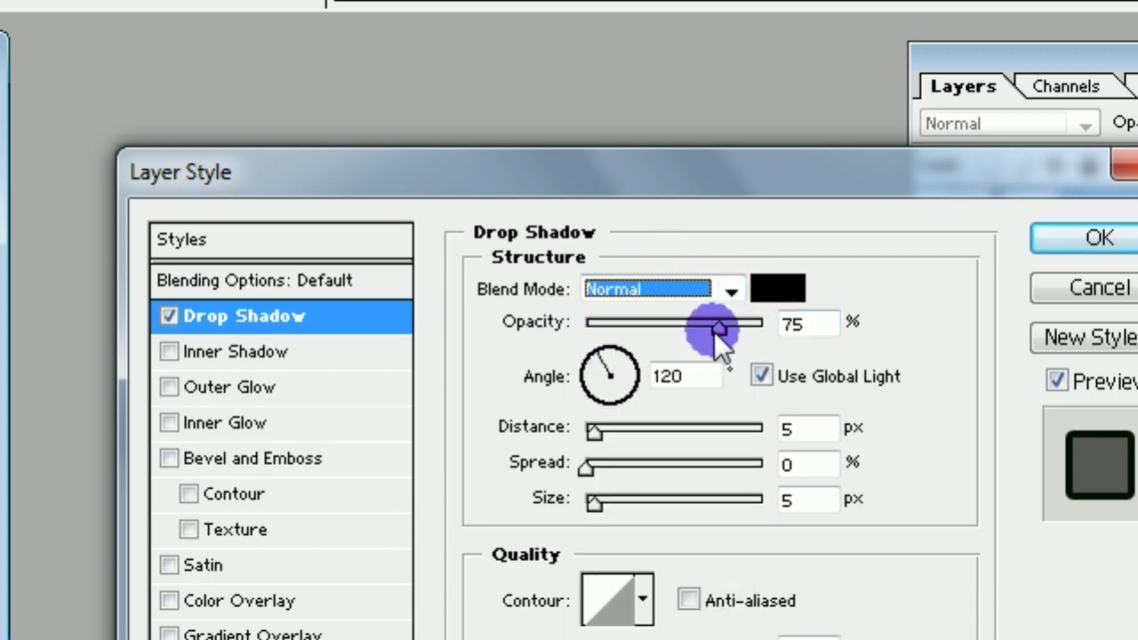
pyautogui.moveTo(718, 329); pyautogui.dragTo(740, 328)
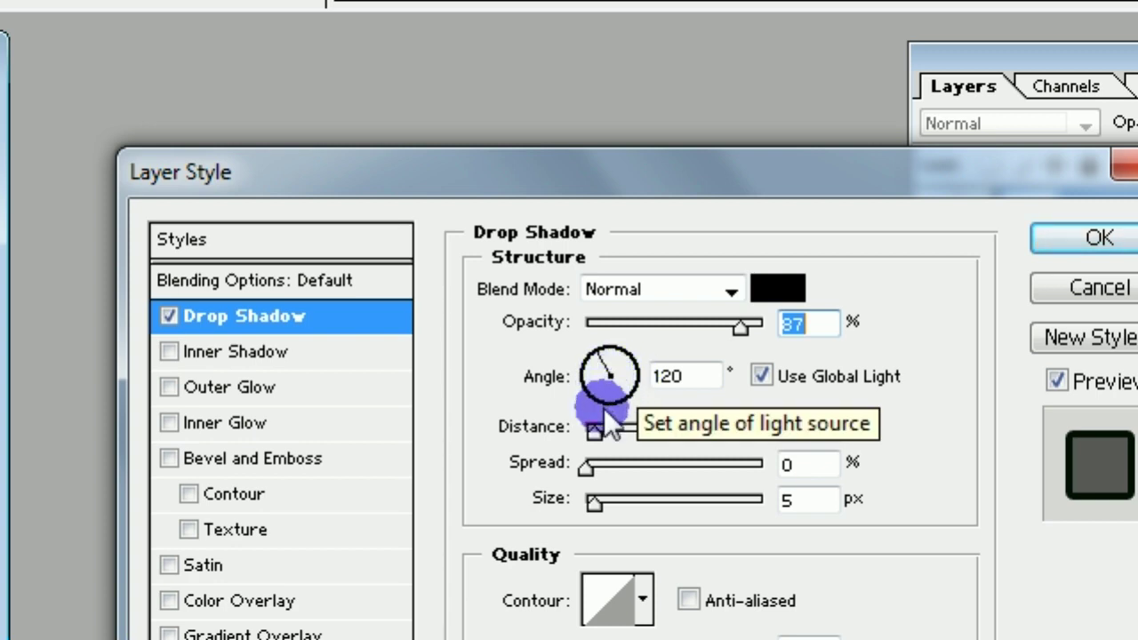
pyautogui.moveTo(595, 432); pyautogui.dragTo(612, 431)
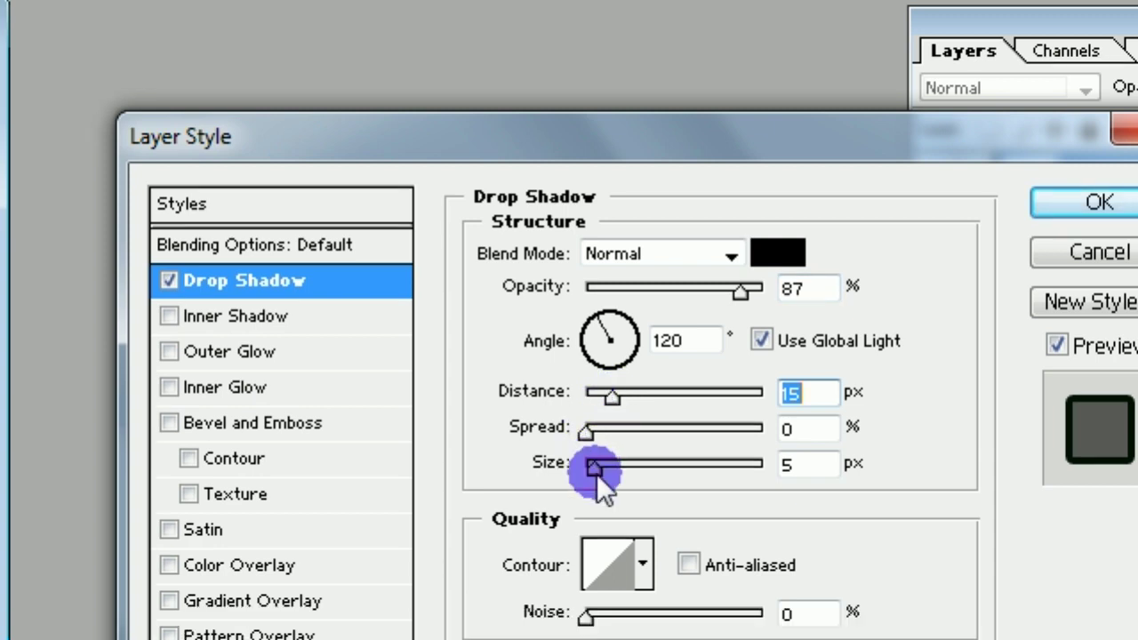
pyautogui.click(597, 471)
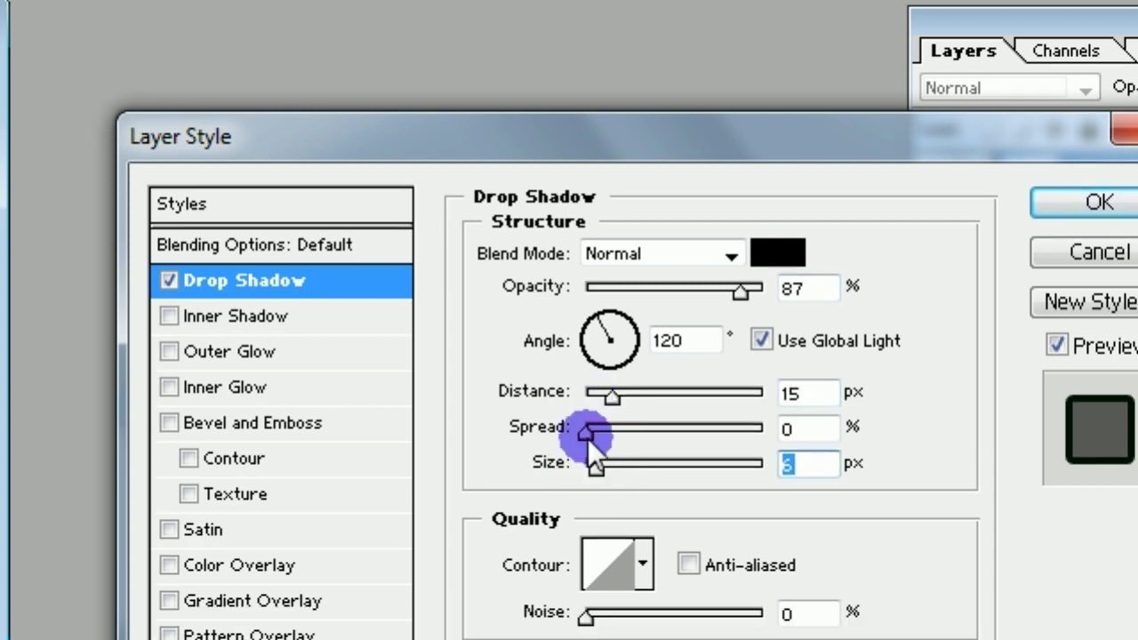
pyautogui.moveTo(587, 434)
pyautogui.mouseDown()
pyautogui.moveTo(614, 434)
pyautogui.moveTo(667, 397)
pyautogui.mouseUp()
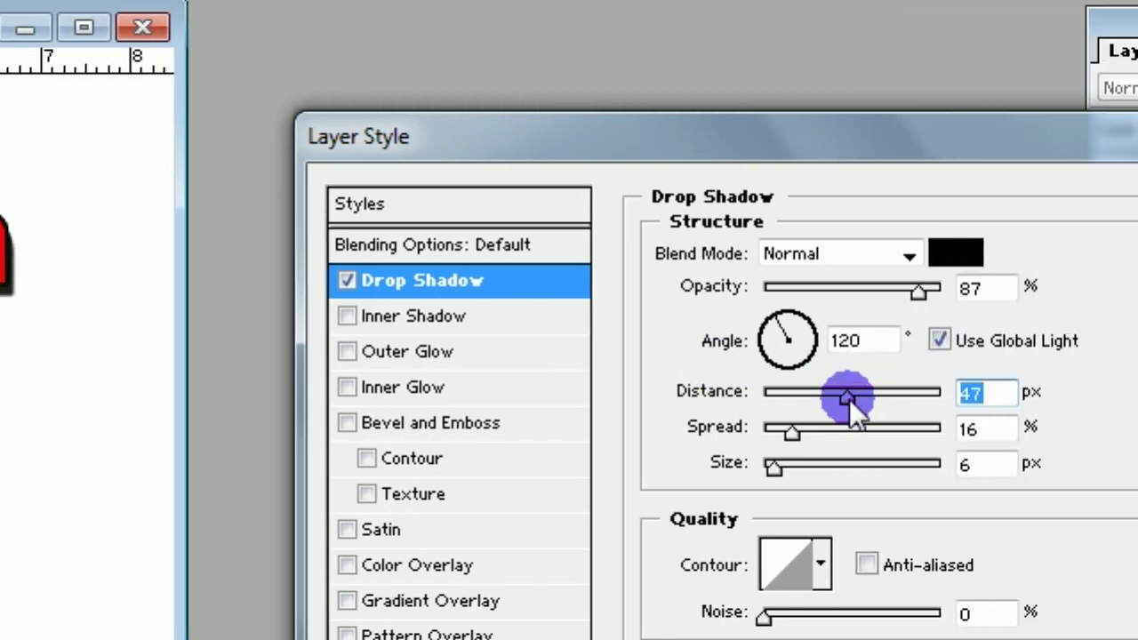
# Step: Set the shadow distance to 41 px, size 27 px and angle 90°
pyautogui.moveTo(851, 397); pyautogui.dragTo(904, 397)
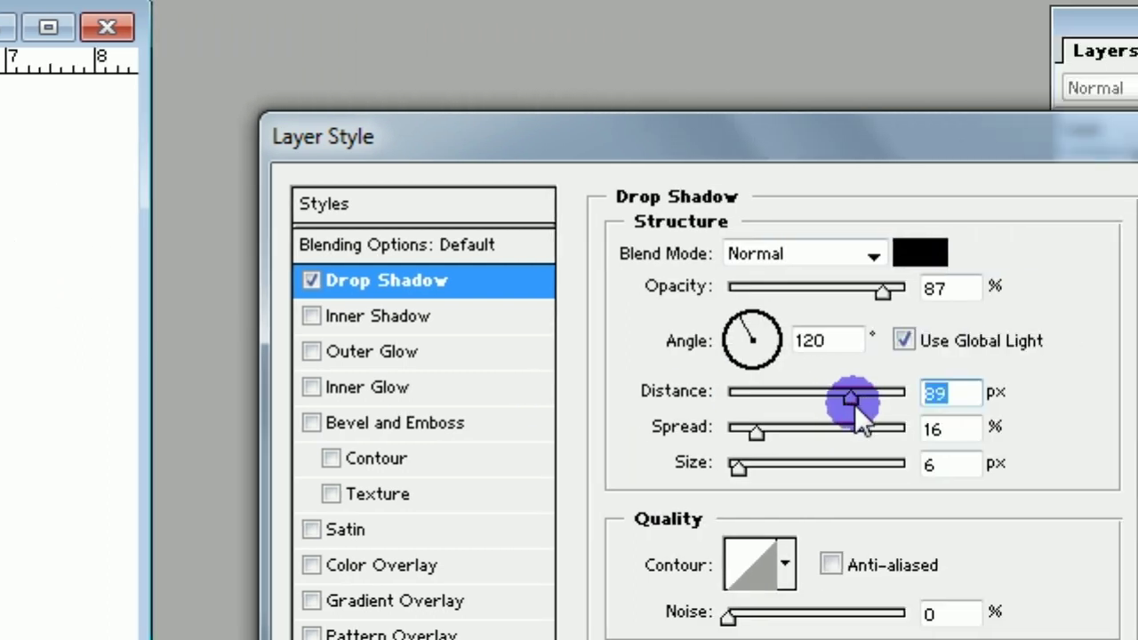
pyautogui.moveTo(1058, 396)
pyautogui.mouseDown()
pyautogui.moveTo(782, 397)
pyautogui.moveTo(845, 433)
pyautogui.moveTo(794, 433)
pyautogui.mouseUp()
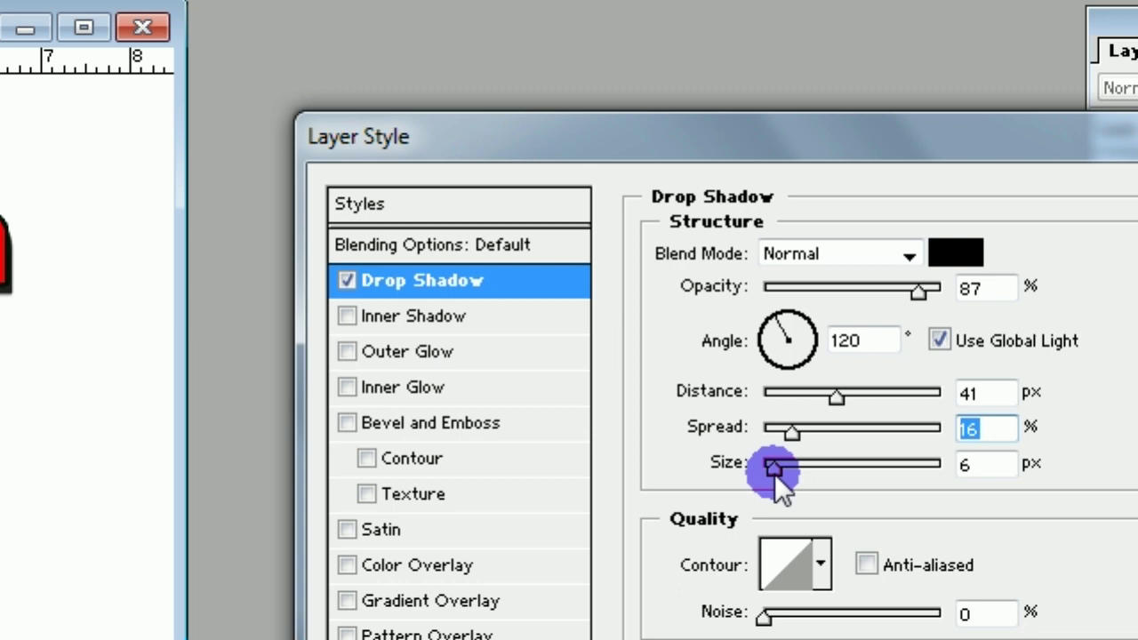
pyautogui.moveTo(774, 473); pyautogui.dragTo(792, 475)
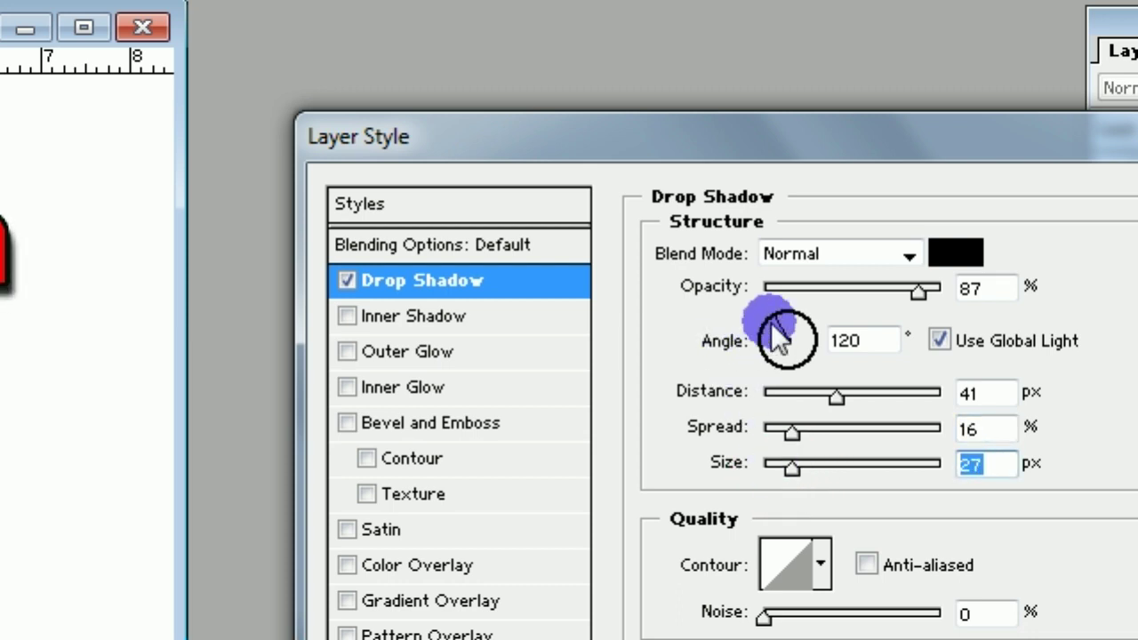
pyautogui.moveTo(775, 325); pyautogui.dragTo(764, 332)
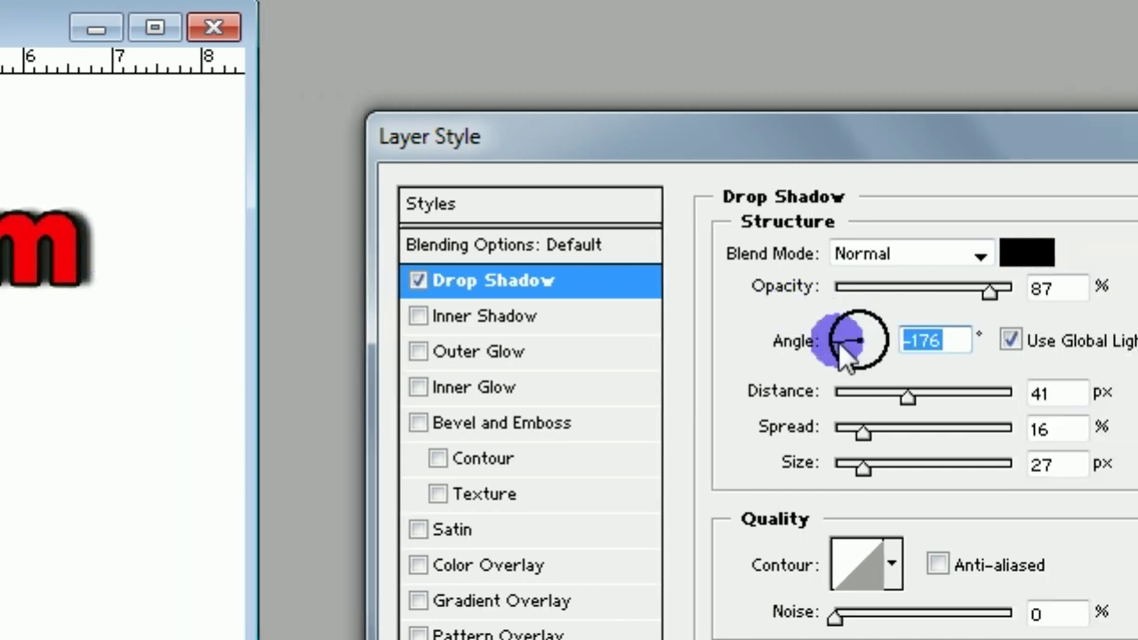
pyautogui.moveTo(838, 341); pyautogui.dragTo(842, 318)
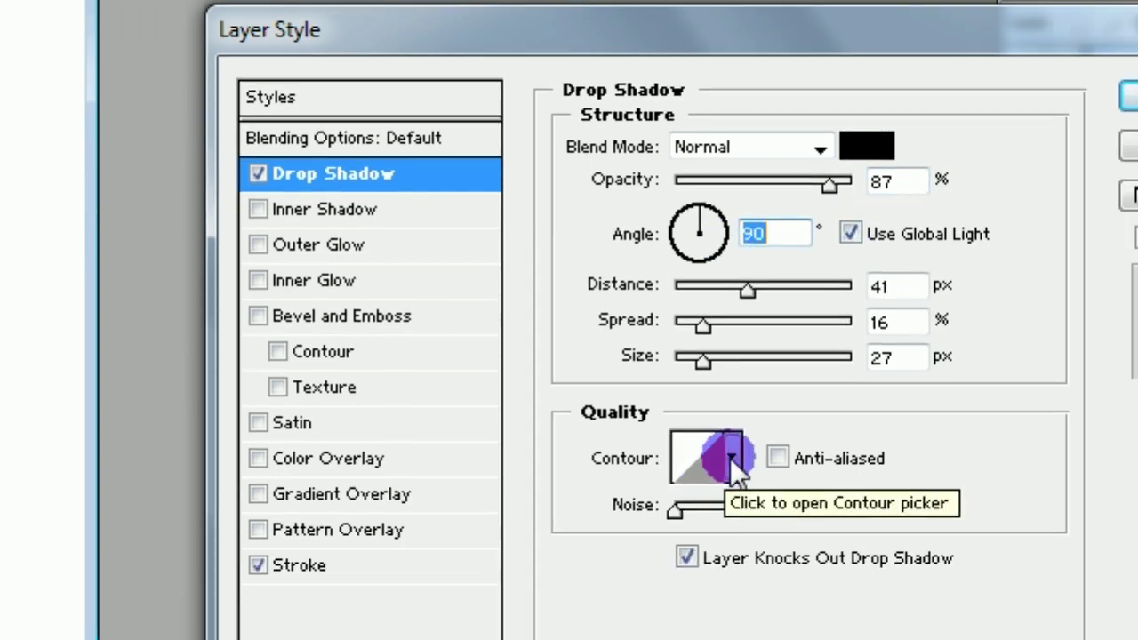
# Step: Choose a shadow contour shape and apply the drop shadow
pyautogui.click(727, 458)
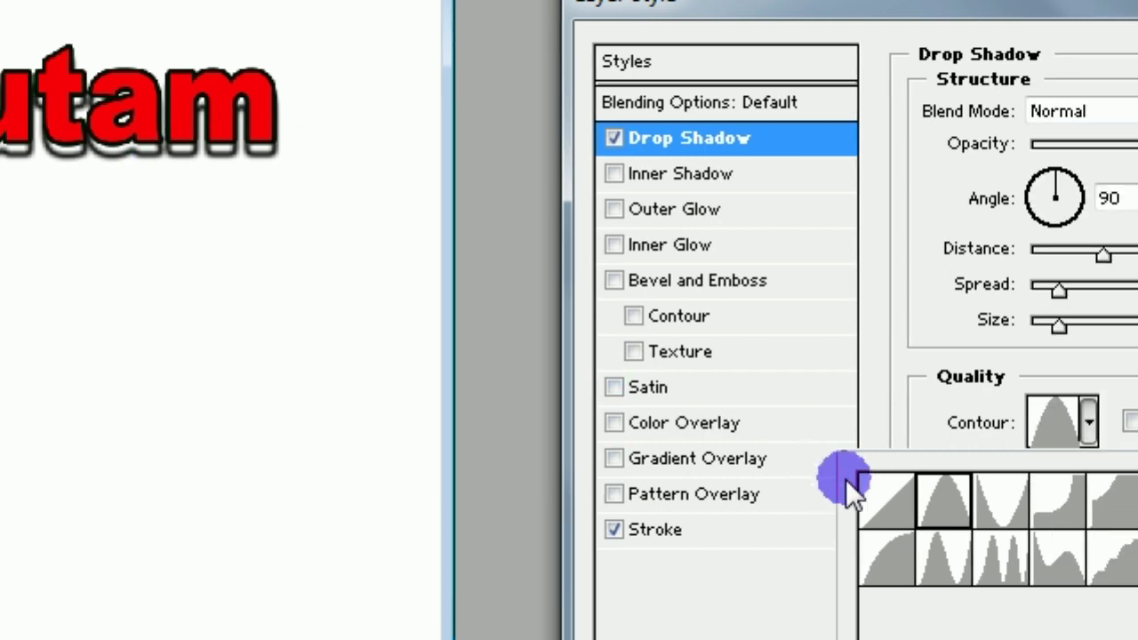
pyautogui.click(849, 478)
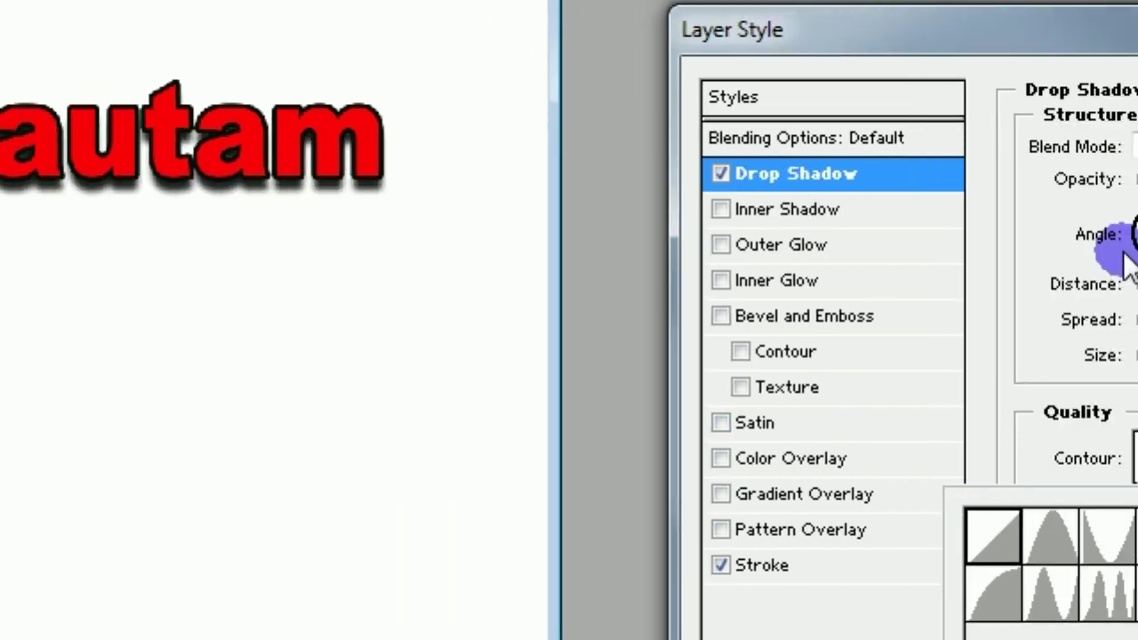
pyautogui.click(1124, 254)
pyautogui.press('Return')
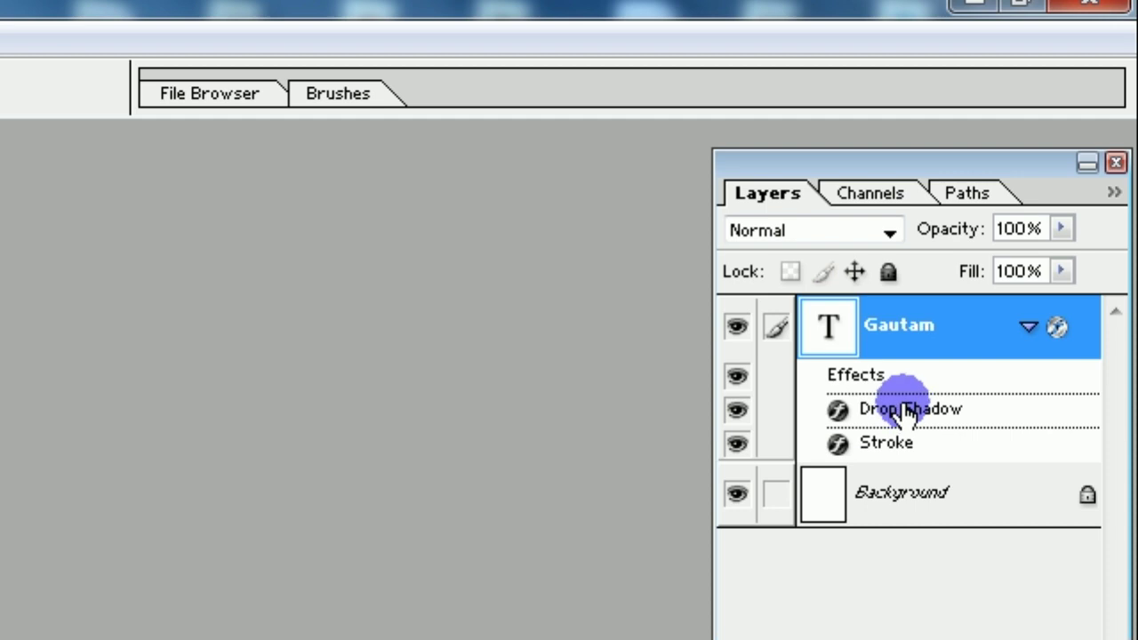
# Step: Bring the Layers panel back into view using the Window menu
pyautogui.moveTo(907, 413)
pyautogui.mouseDown()
pyautogui.moveTo(1072, 483)
pyautogui.moveTo(1077, 540)
pyautogui.mouseUp()
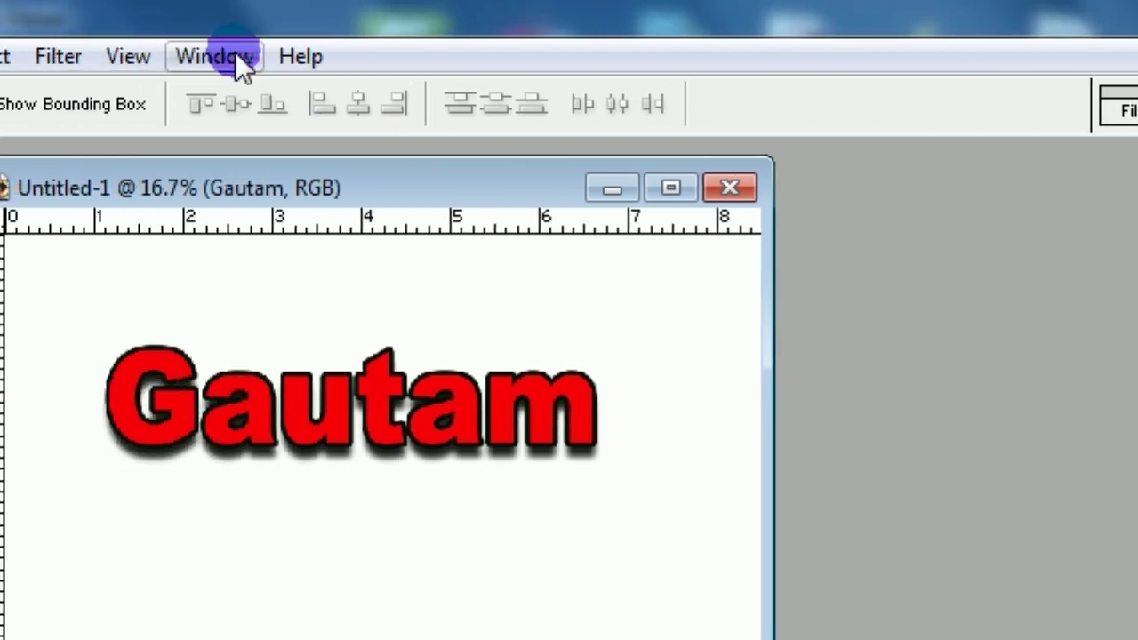
pyautogui.click(238, 59)
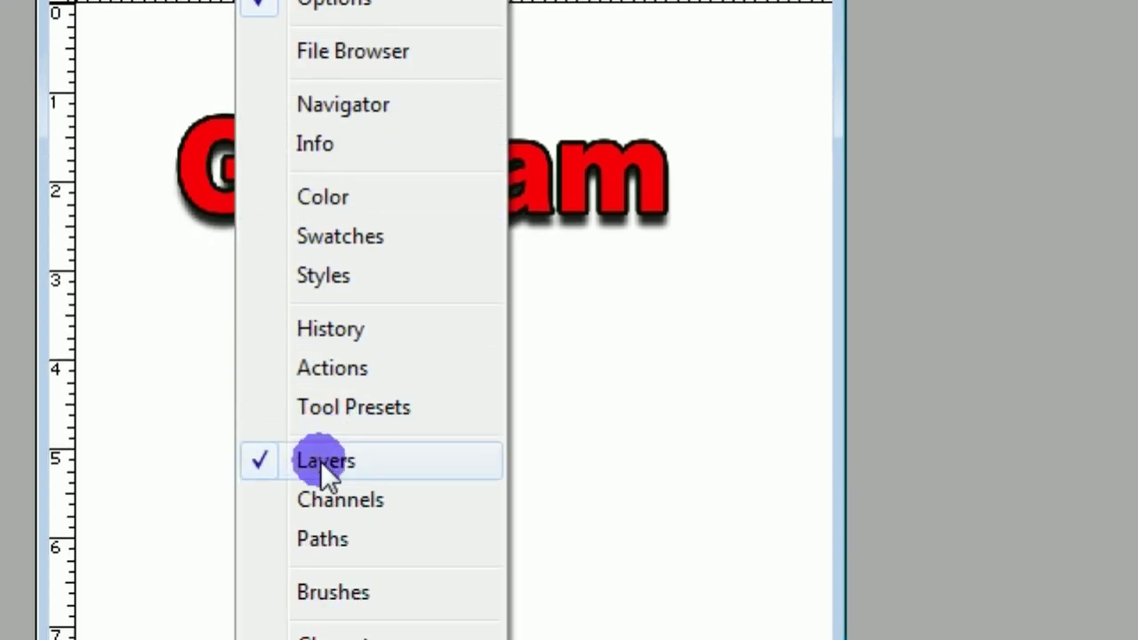
pyautogui.click(321, 491)
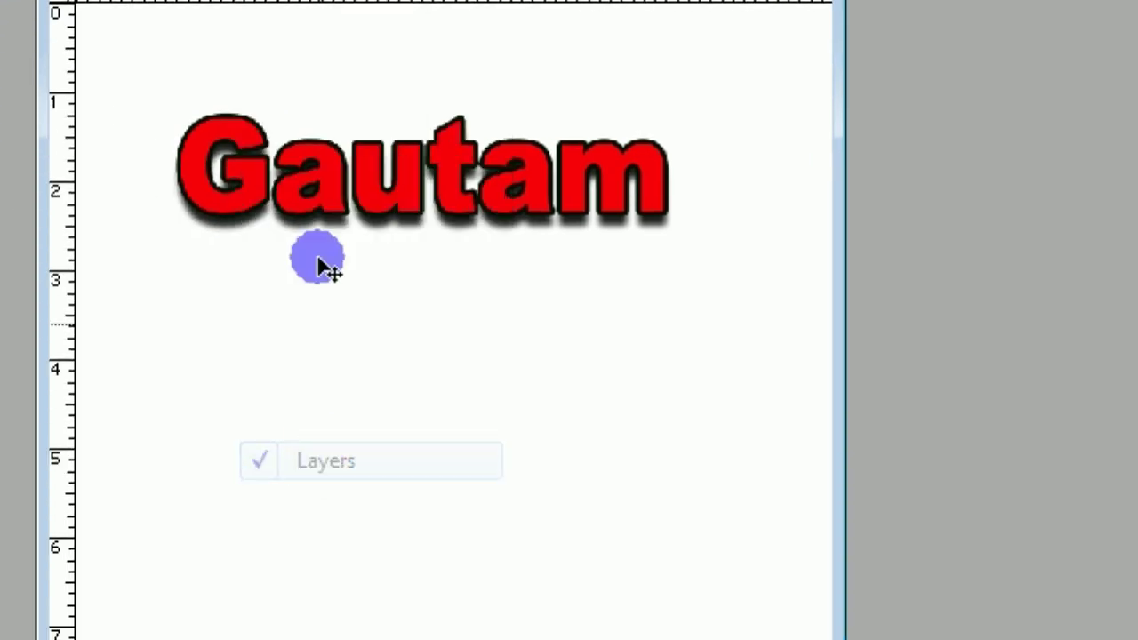
pyautogui.click(329, 56)
pyautogui.click(368, 475)
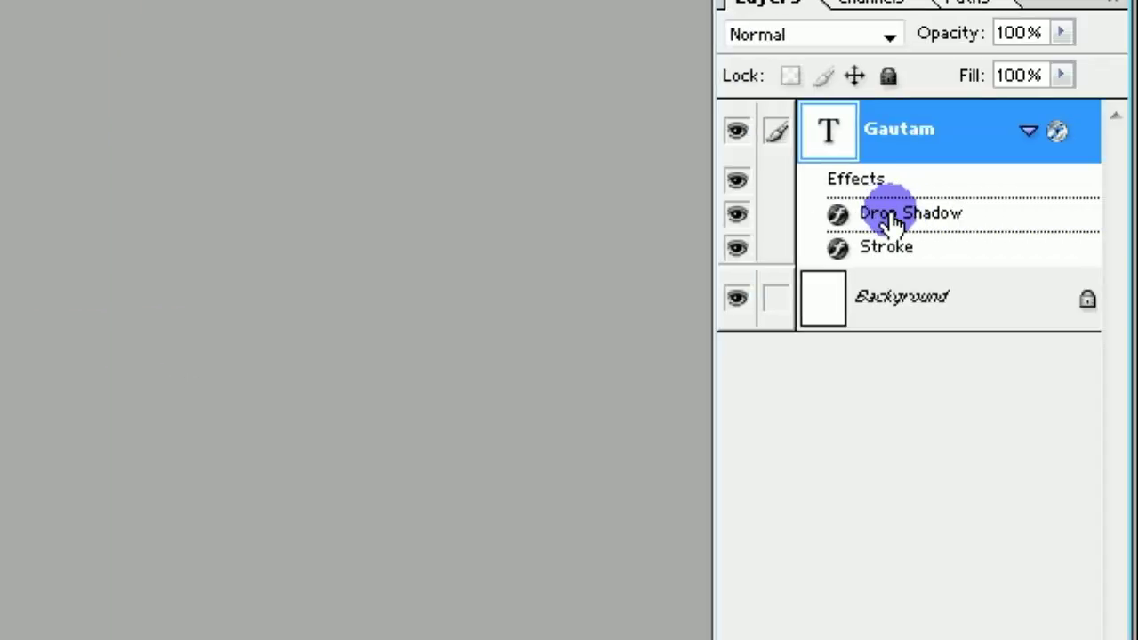
# Step: Delete the Drop Shadow effect from the Gautam layer by dragging it to the trash
pyautogui.rightClick(890, 215)
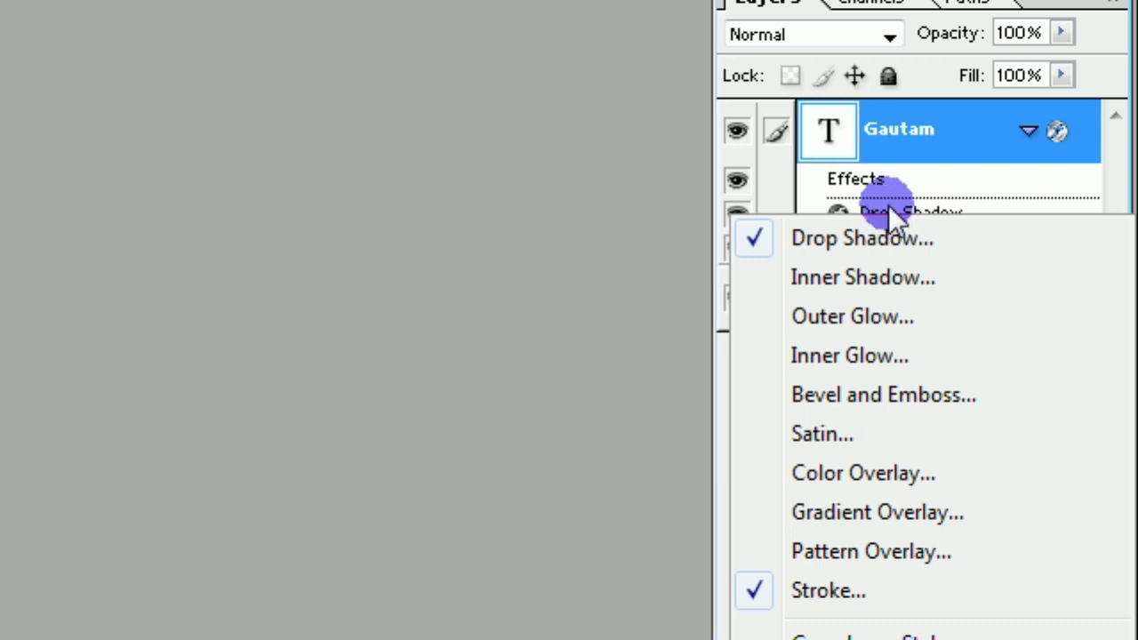
pyautogui.click(554, 165)
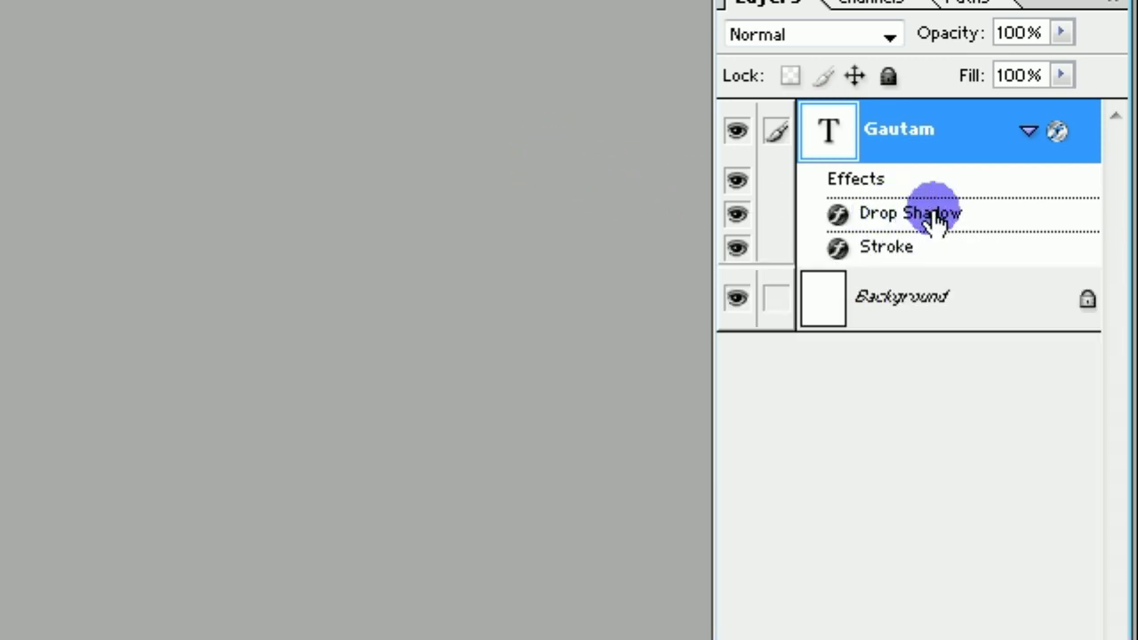
pyautogui.moveTo(935, 220); pyautogui.dragTo(1083, 469)
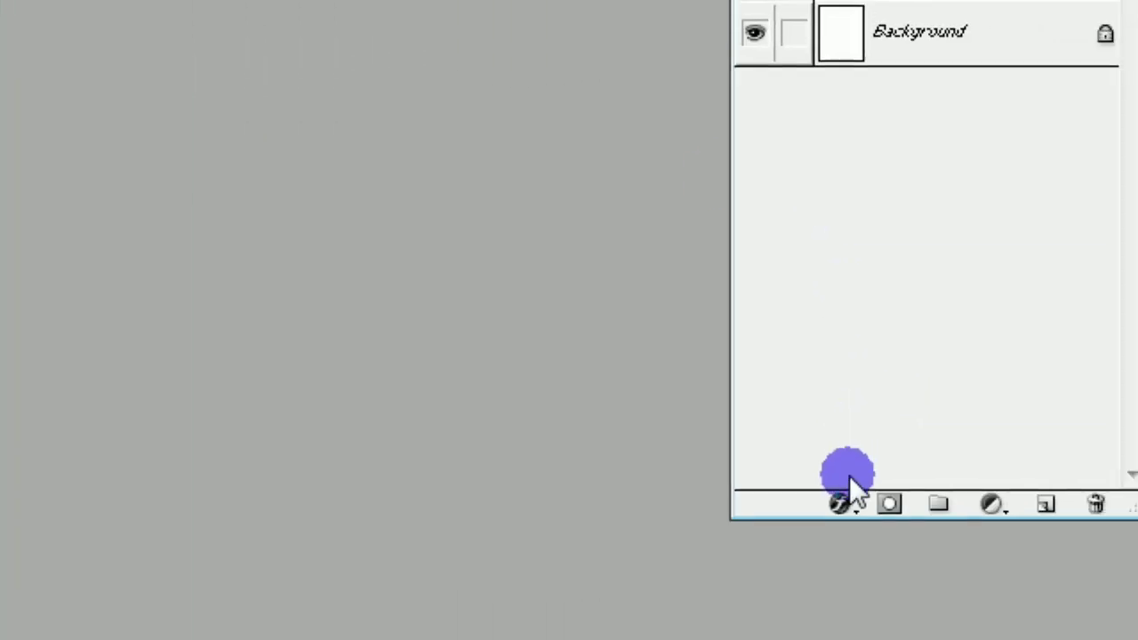
pyautogui.click(849, 471)
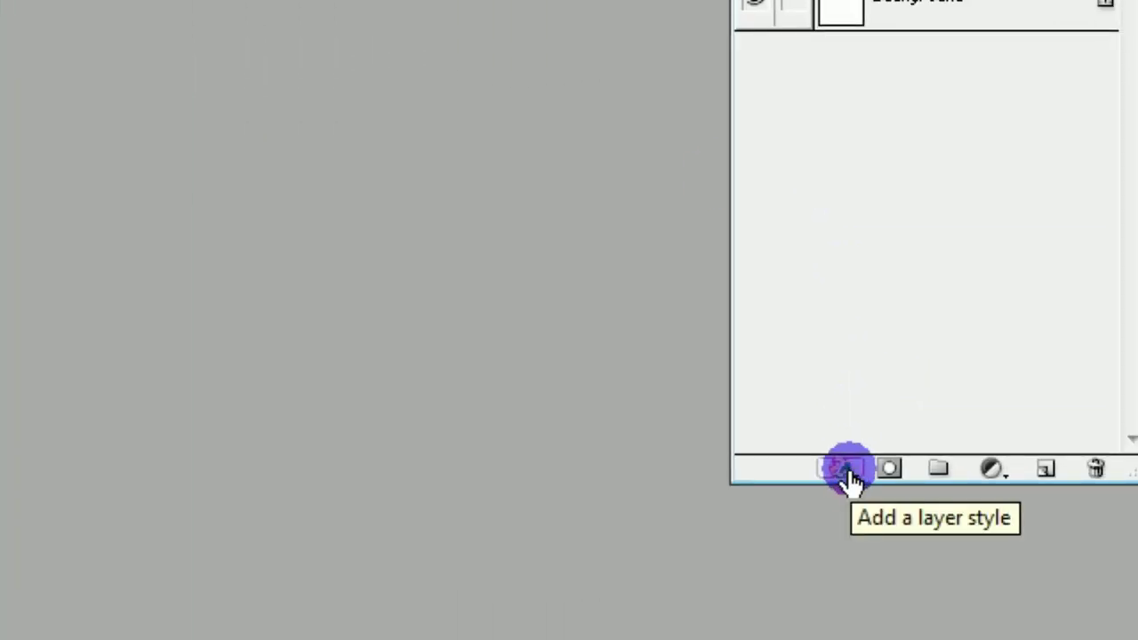
pyautogui.click(849, 471)
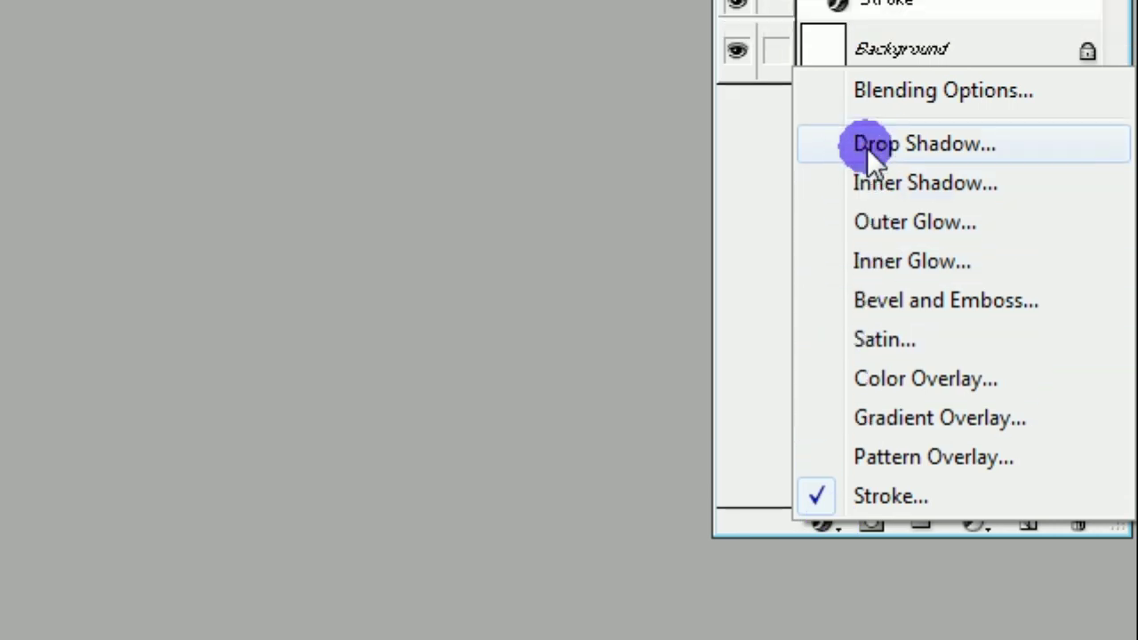
pyautogui.click(875, 340)
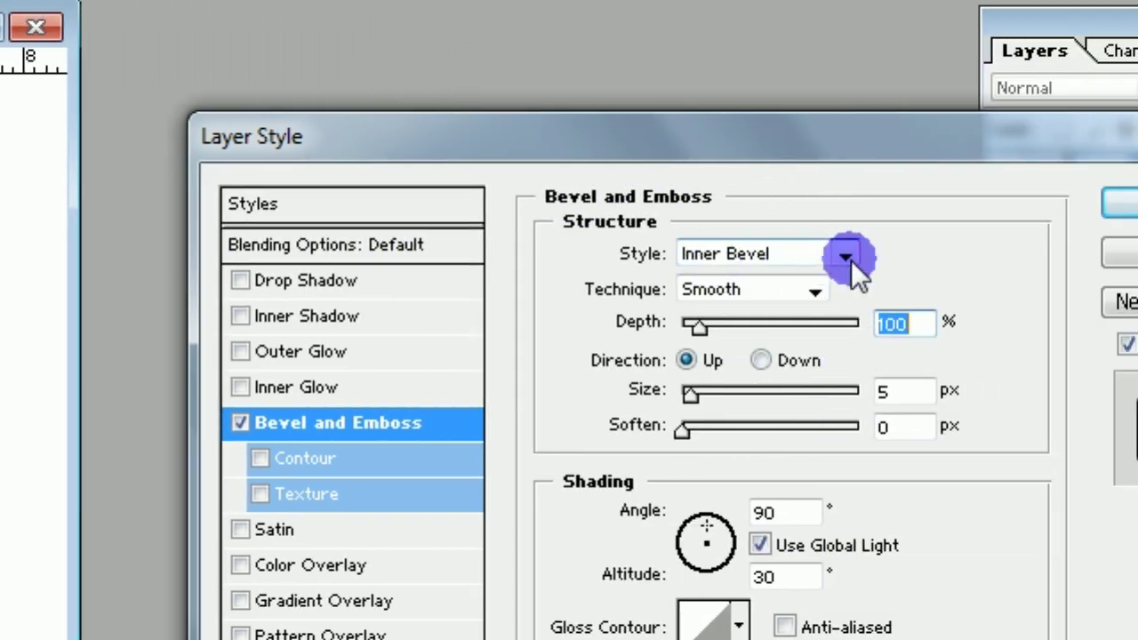
pyautogui.moveTo(697, 328); pyautogui.dragTo(728, 328)
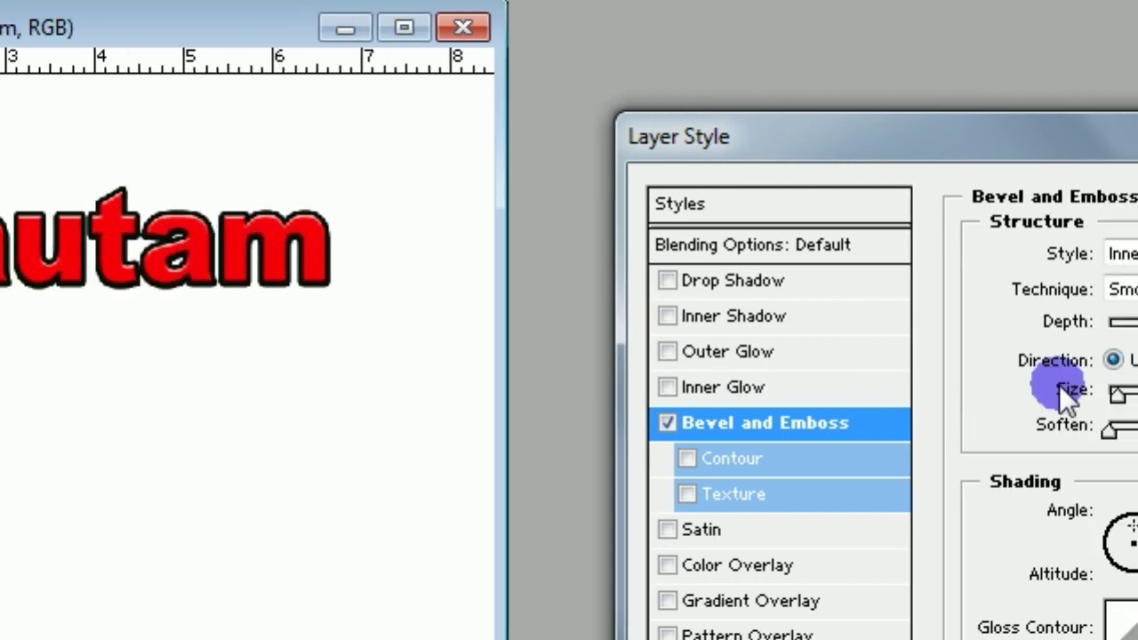
pyautogui.click(929, 331)
pyautogui.moveTo(929, 331); pyautogui.dragTo(933, 331)
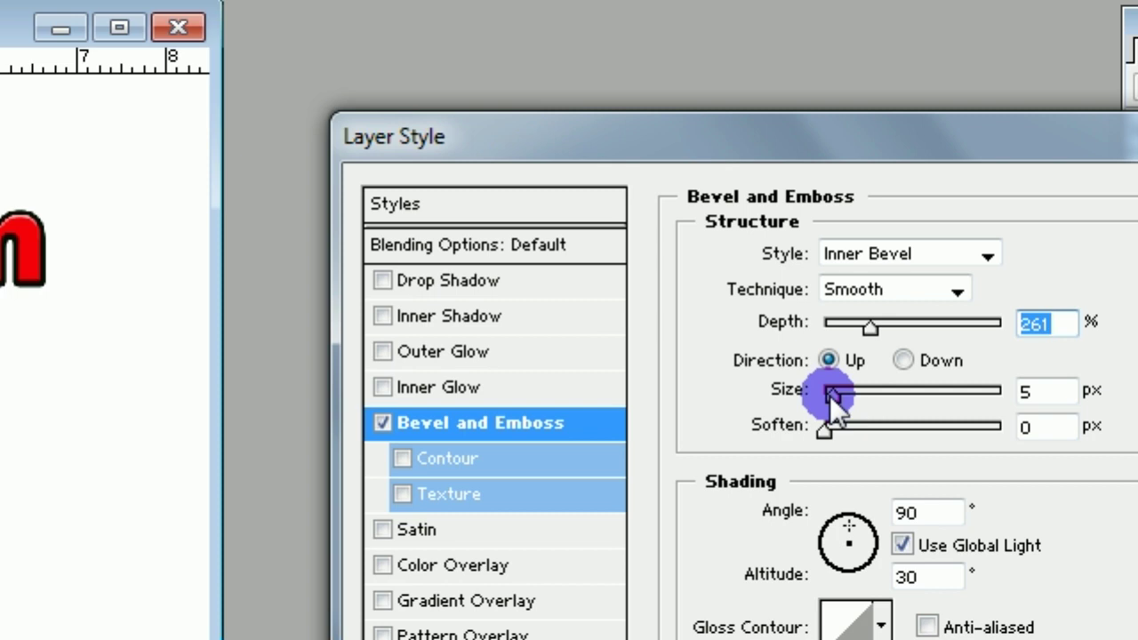
pyautogui.moveTo(922, 394); pyautogui.dragTo(932, 397)
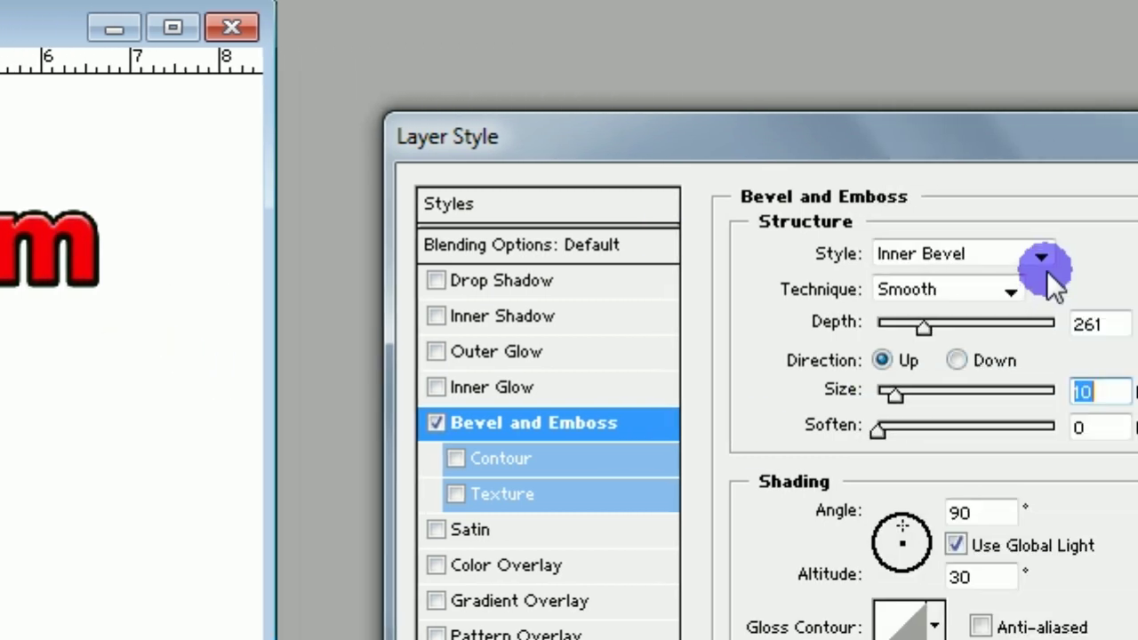
pyautogui.click(828, 255)
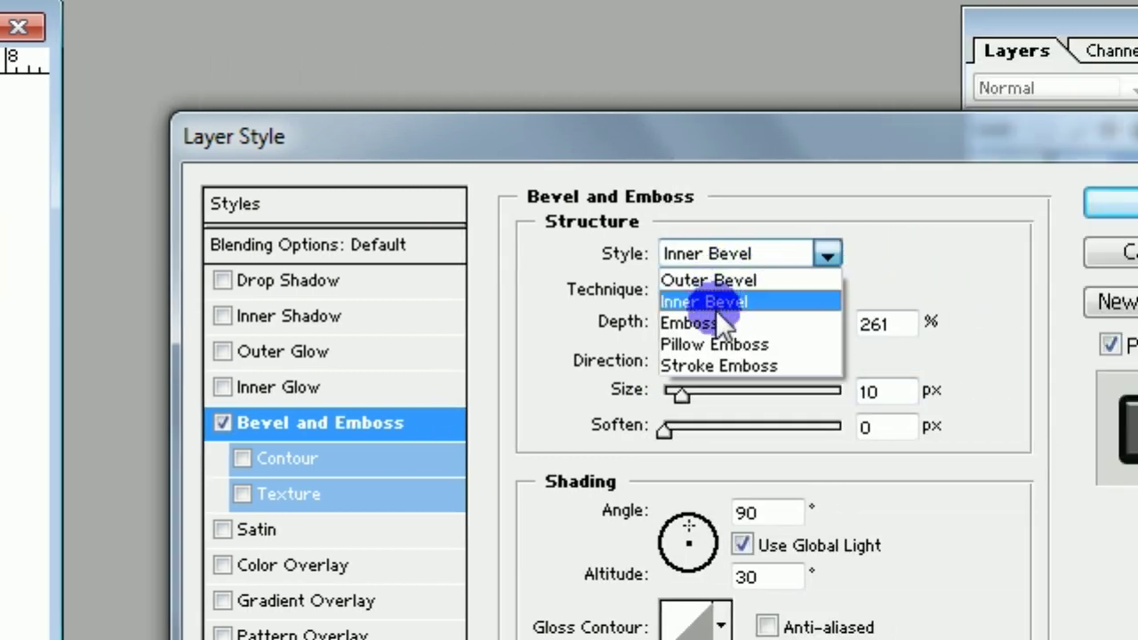
pyautogui.click(718, 324)
pyautogui.moveTo(680, 392); pyautogui.dragTo(699, 396)
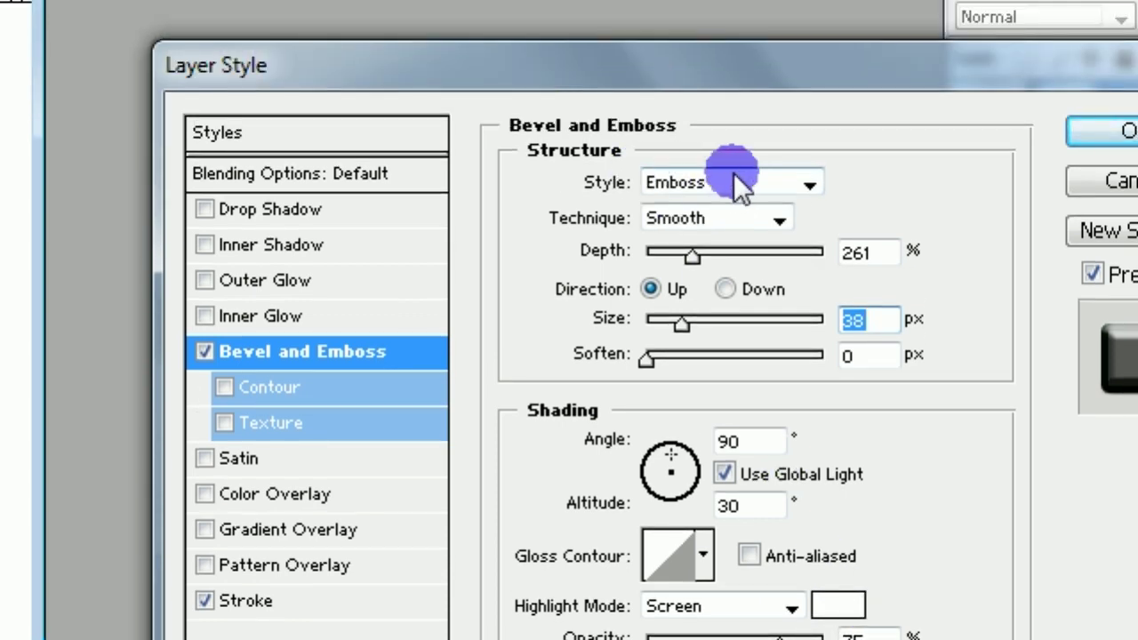
pyautogui.click(809, 183)
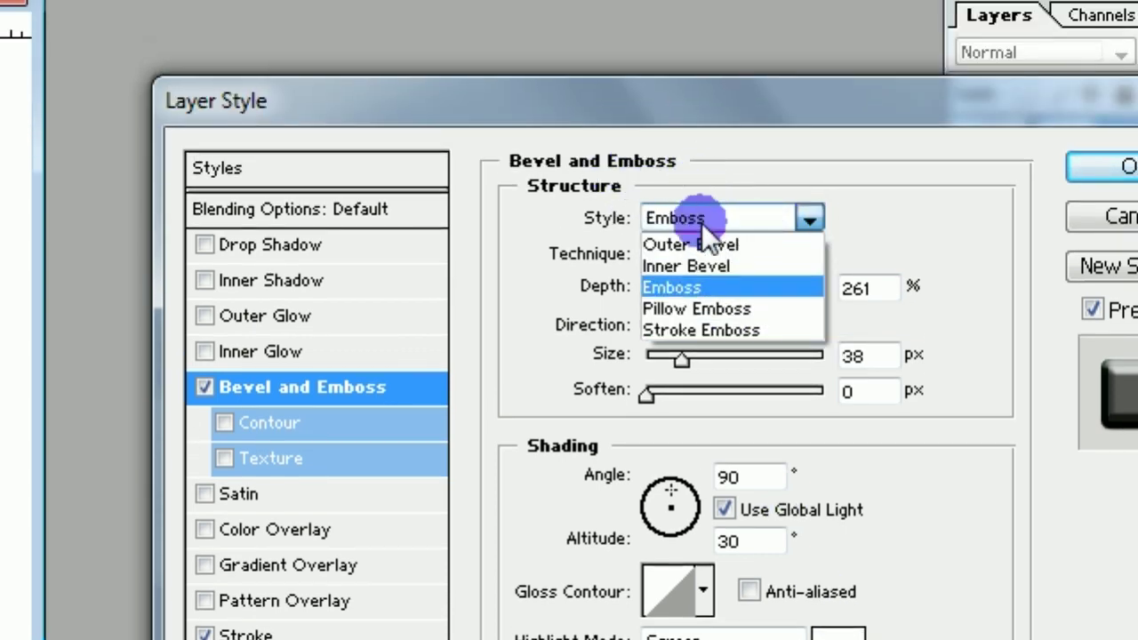
pyautogui.click(700, 303)
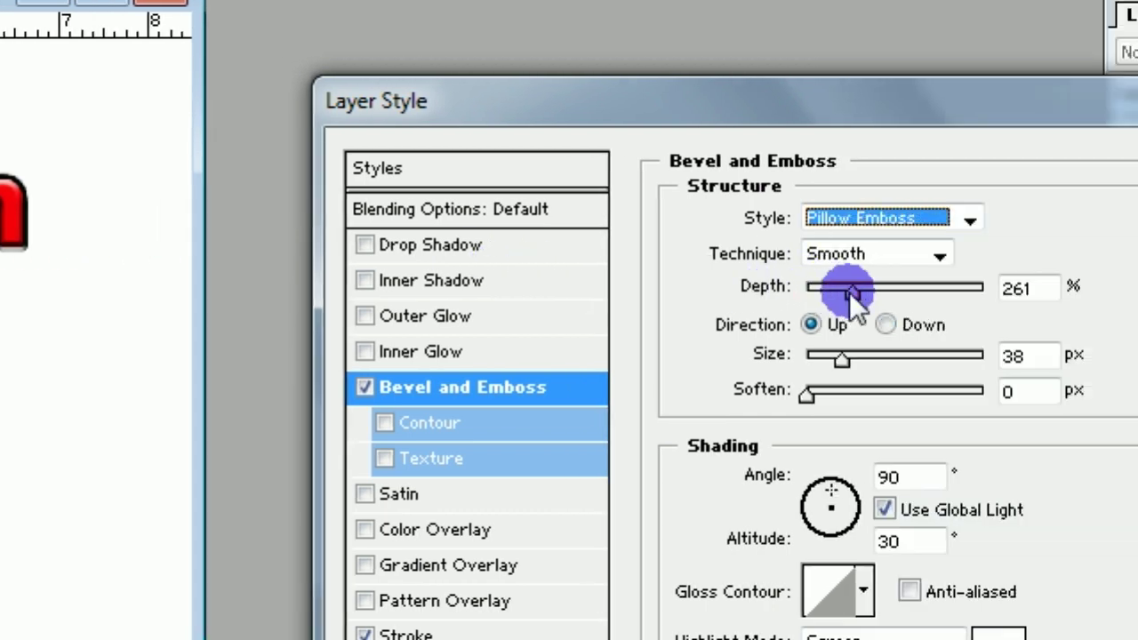
pyautogui.moveTo(845, 289); pyautogui.dragTo(841, 293)
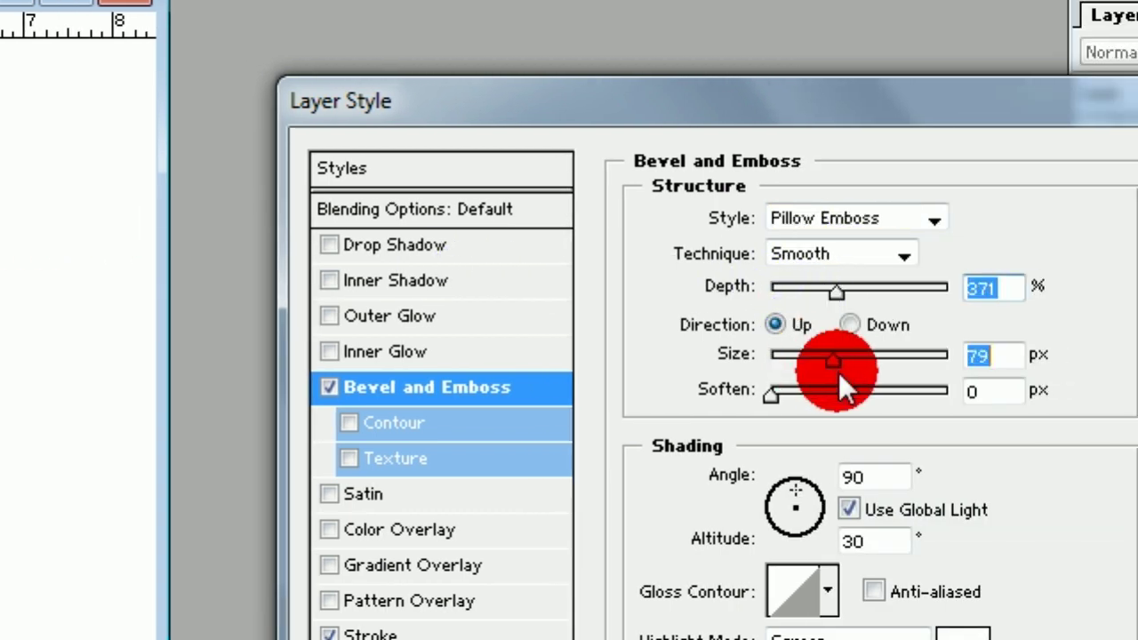
pyautogui.moveTo(838, 372); pyautogui.dragTo(805, 372)
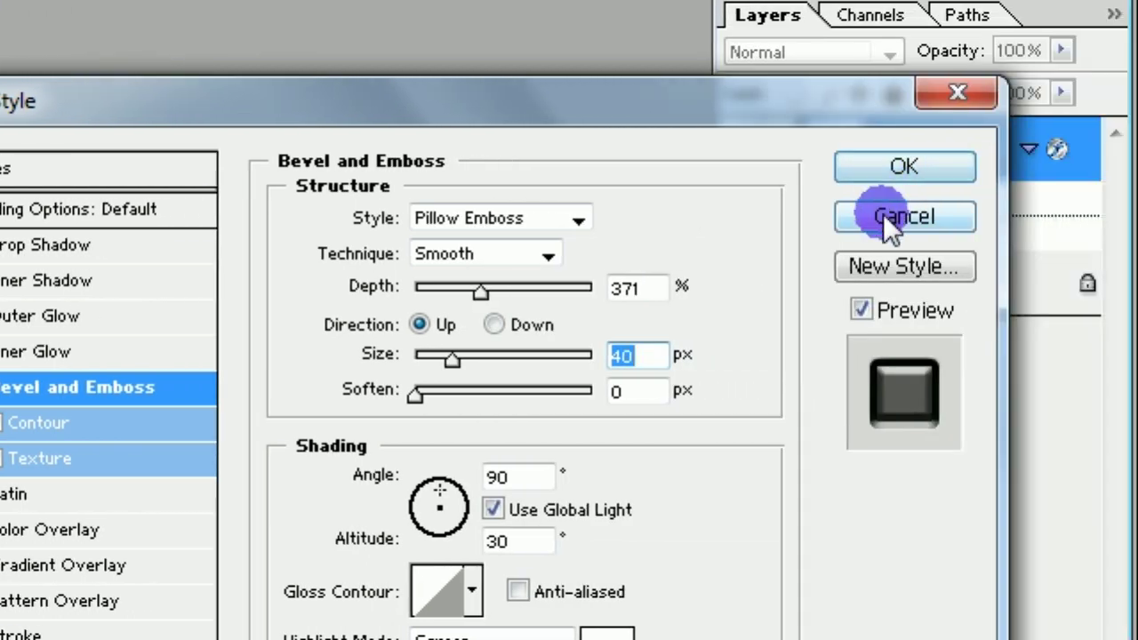
pyautogui.click(882, 213)
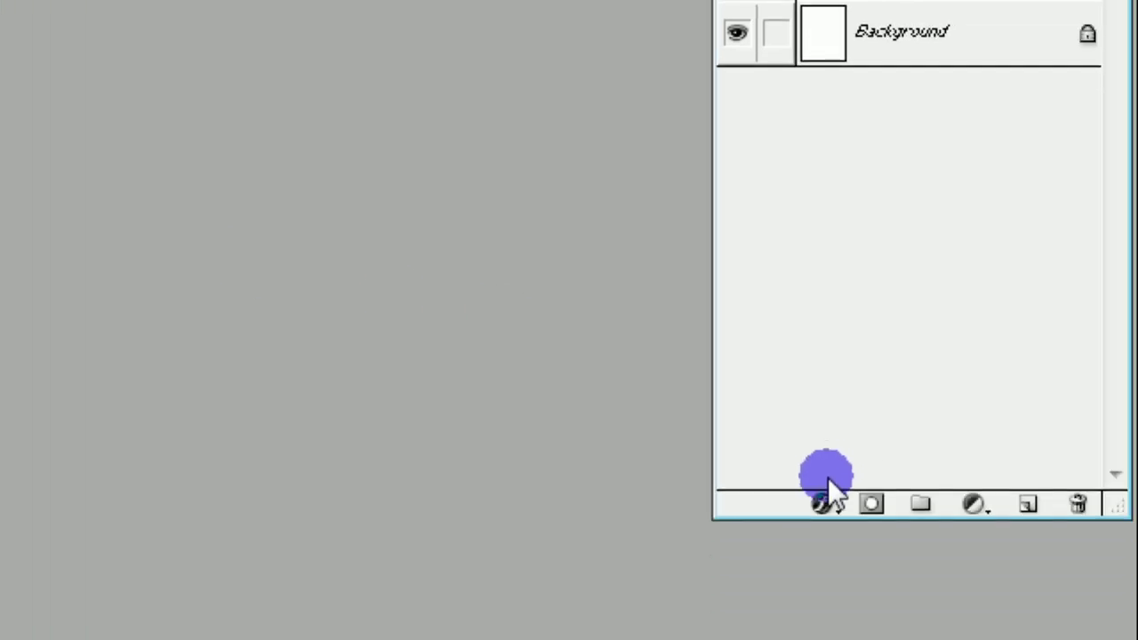
# Step: Add an Outer Glow to the text in Normal blend mode with a bright yellow colour
pyautogui.click(824, 502)
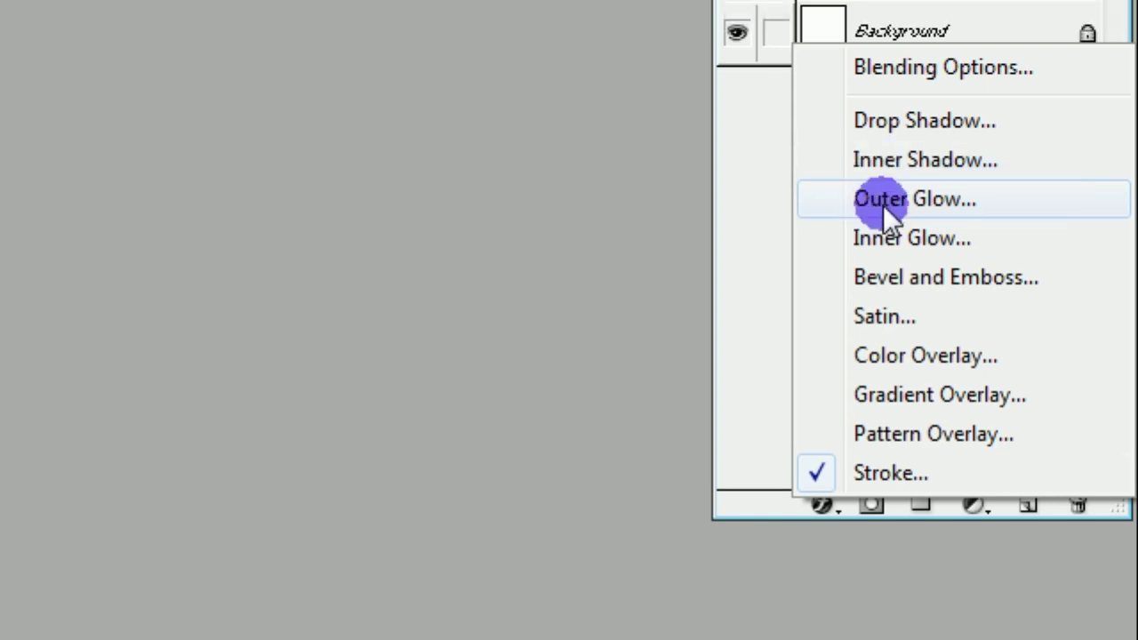
pyautogui.click(882, 200)
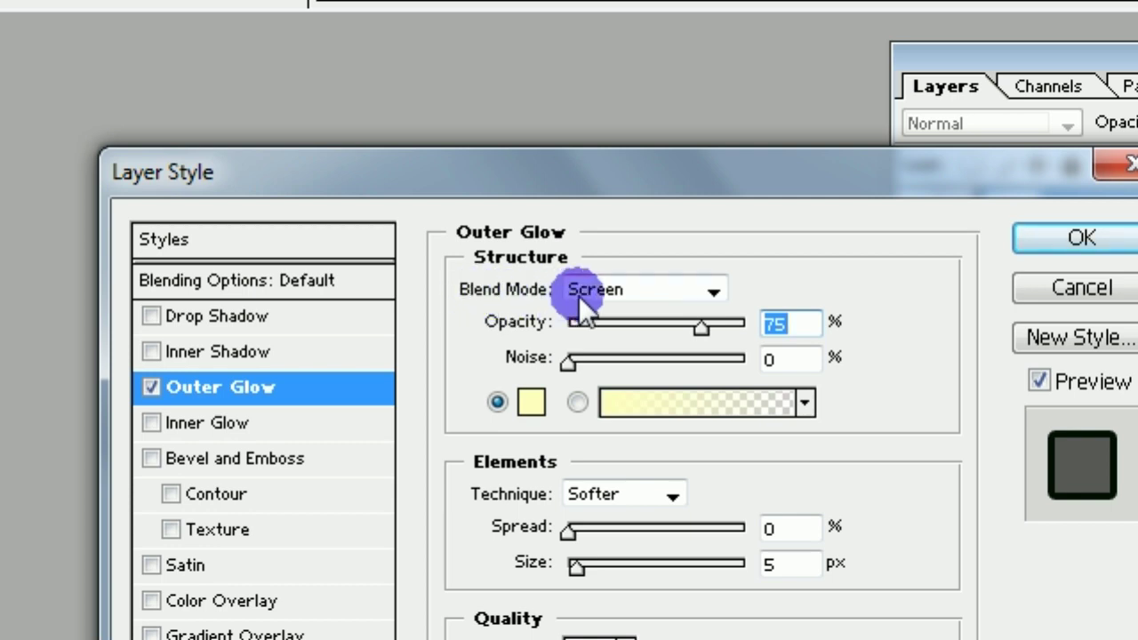
pyautogui.click(719, 290)
pyautogui.click(633, 313)
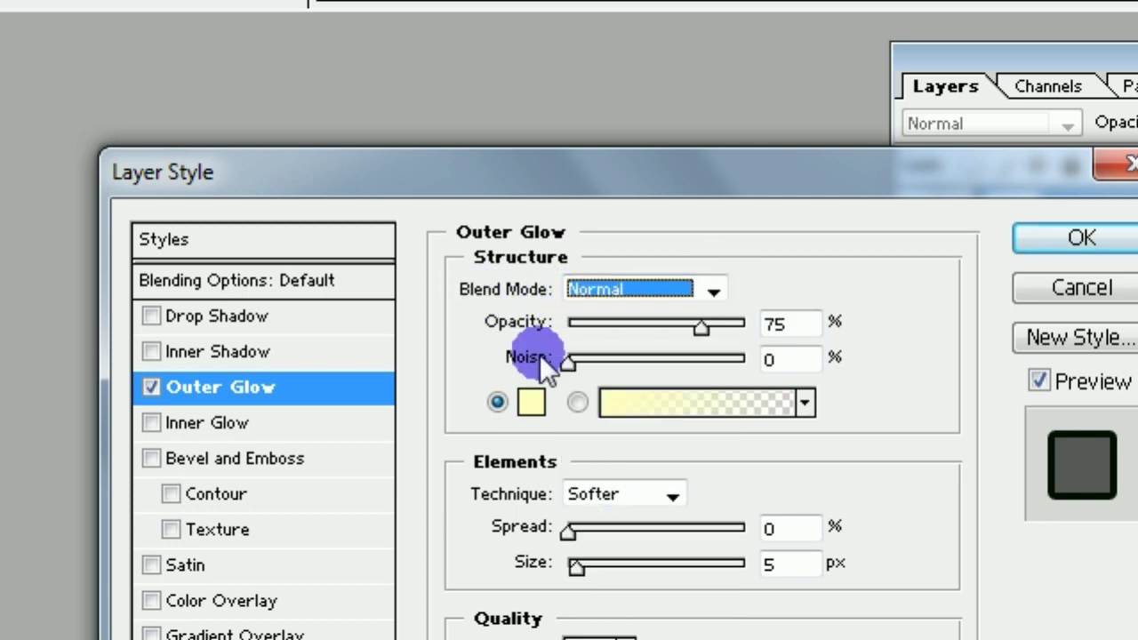
pyautogui.click(537, 397)
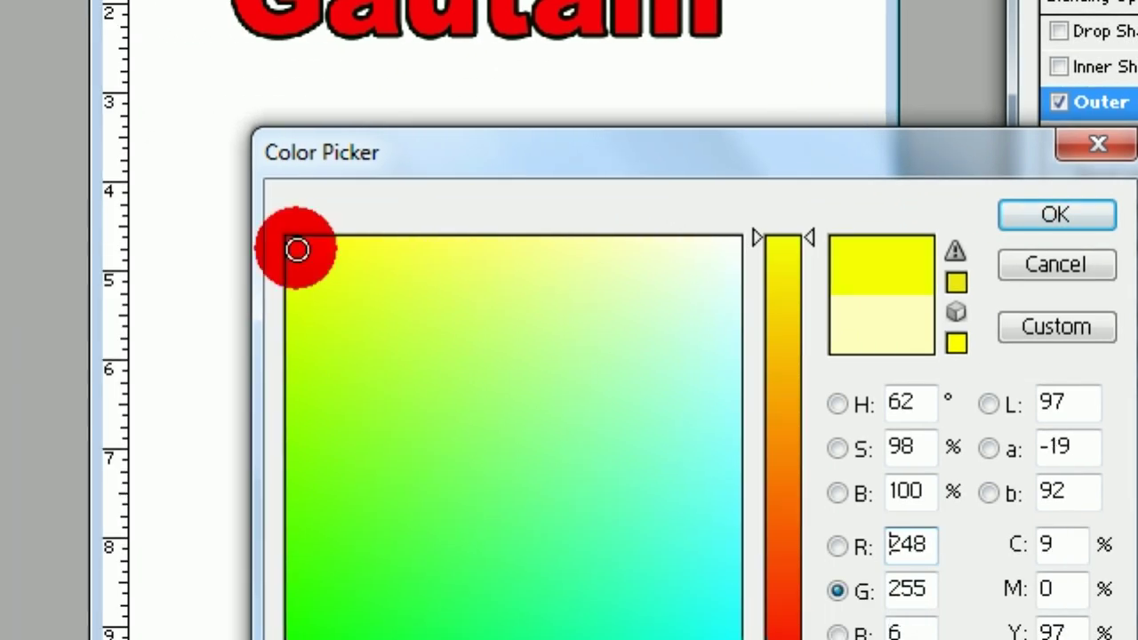
pyautogui.moveTo(297, 252); pyautogui.dragTo(307, 245)
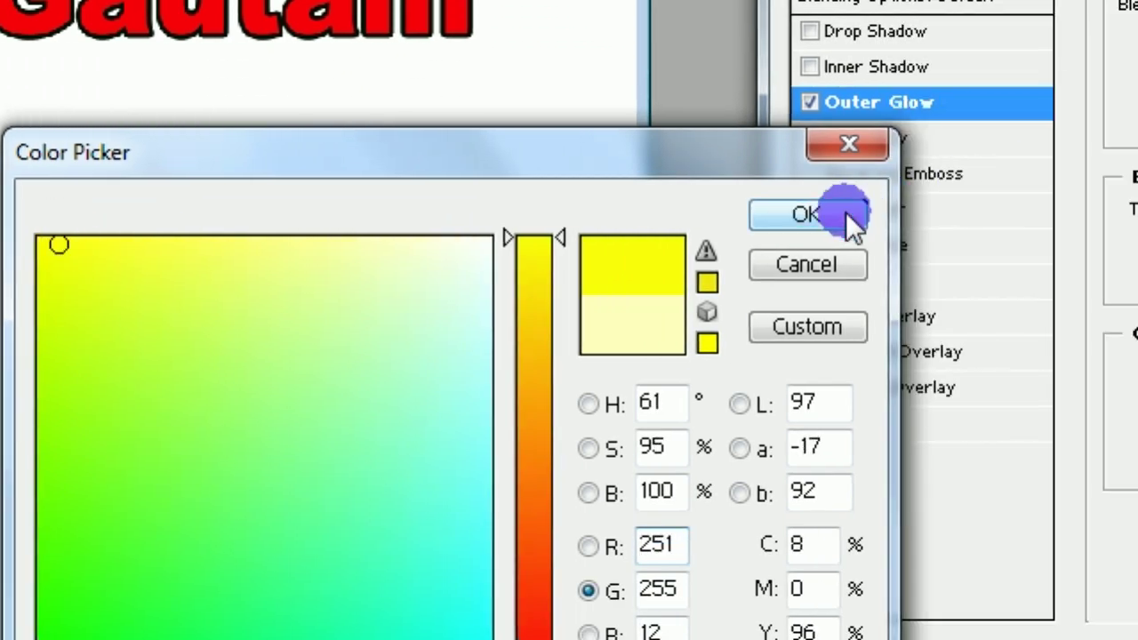
pyautogui.click(845, 214)
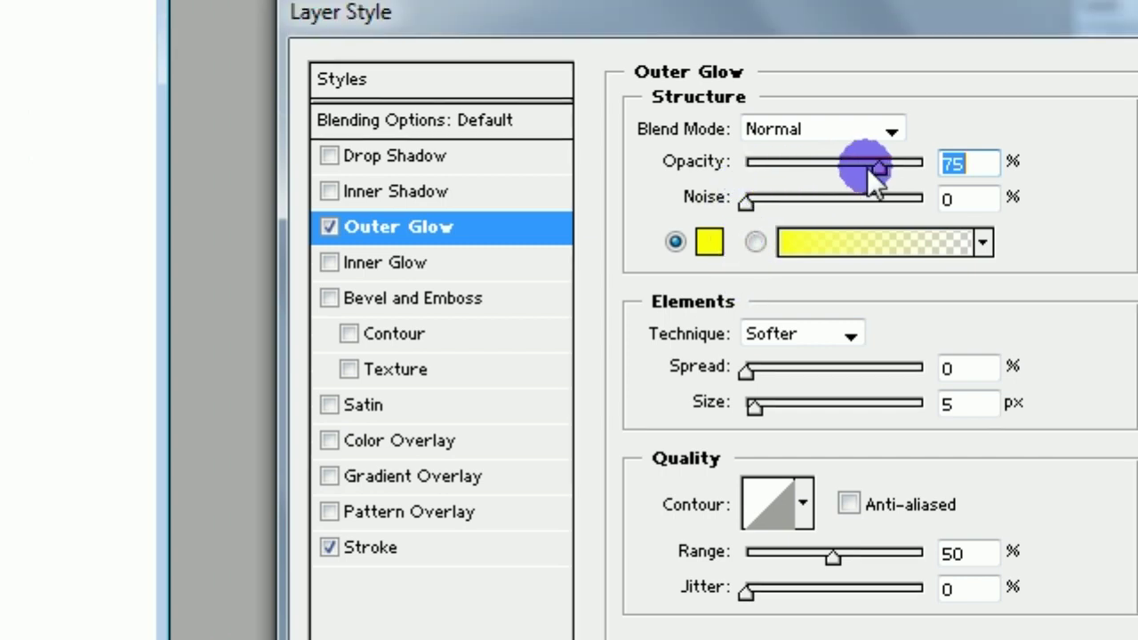
# Step: Set the yellow glow to 100% opacity and 24% noise, and apply it
pyautogui.moveTo(950, 130); pyautogui.dragTo(959, 131)
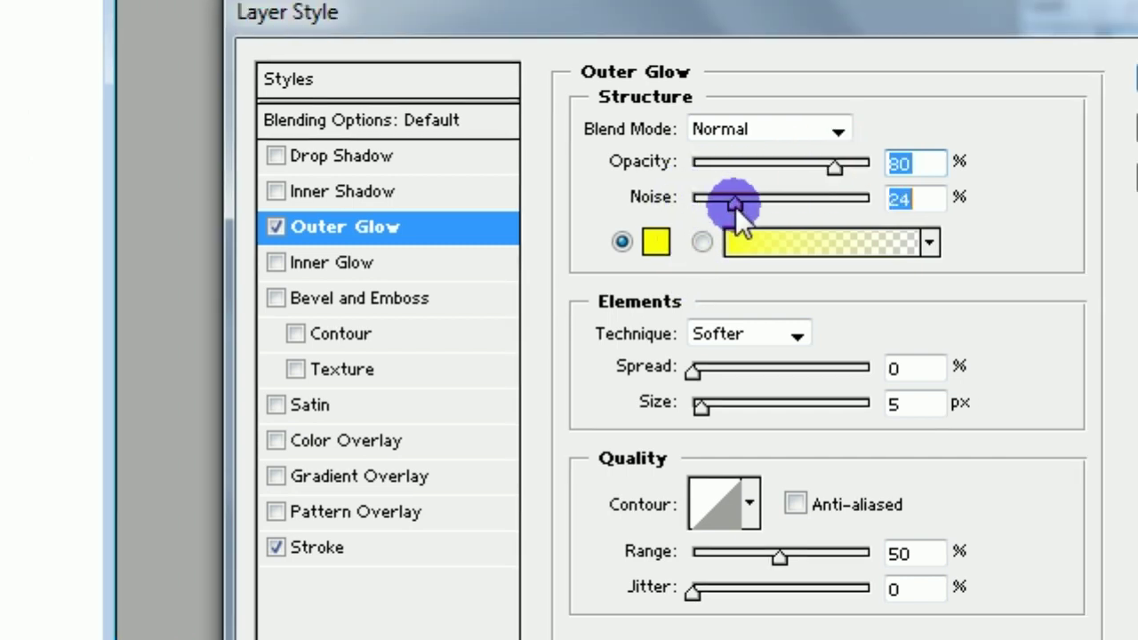
pyautogui.click(735, 203)
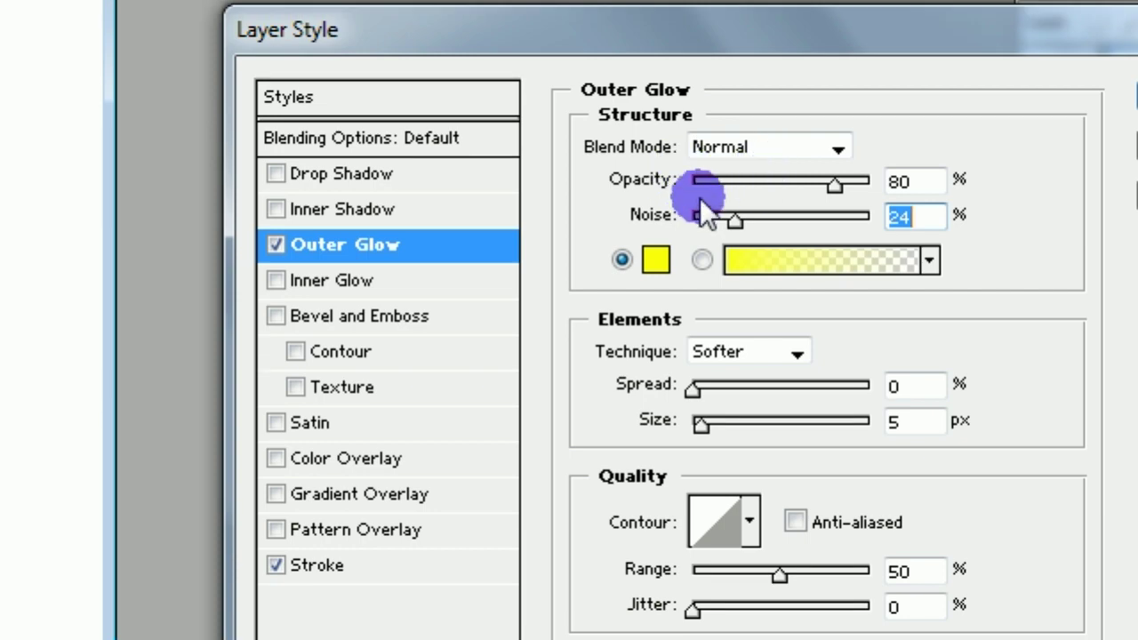
pyautogui.moveTo(832, 183); pyautogui.dragTo(867, 183)
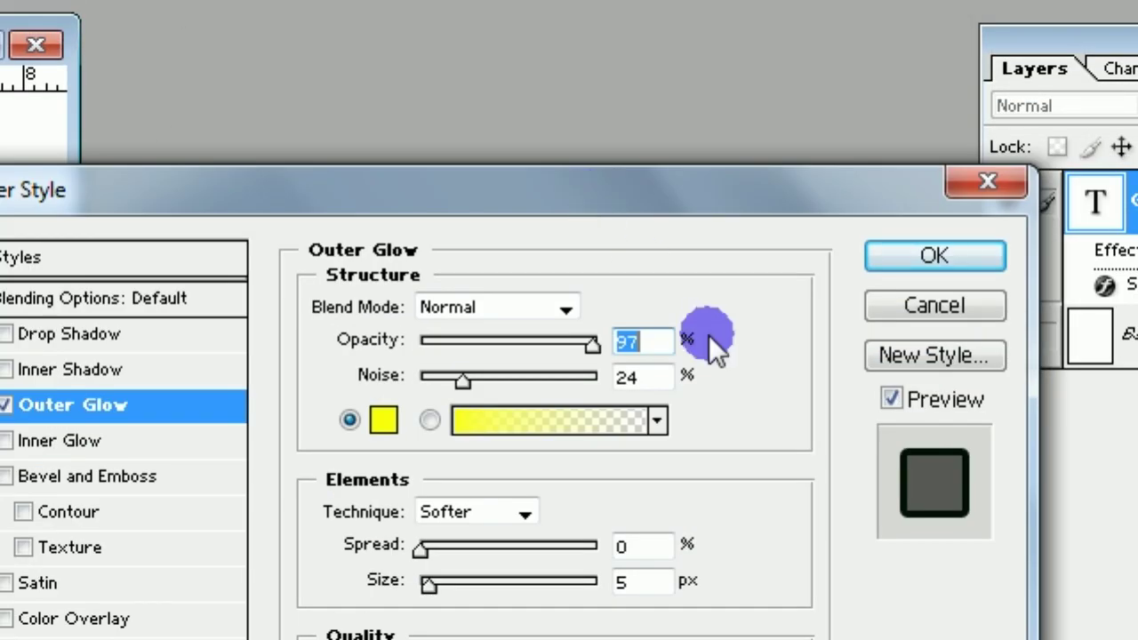
pyautogui.moveTo(589, 341); pyautogui.dragTo(600, 340)
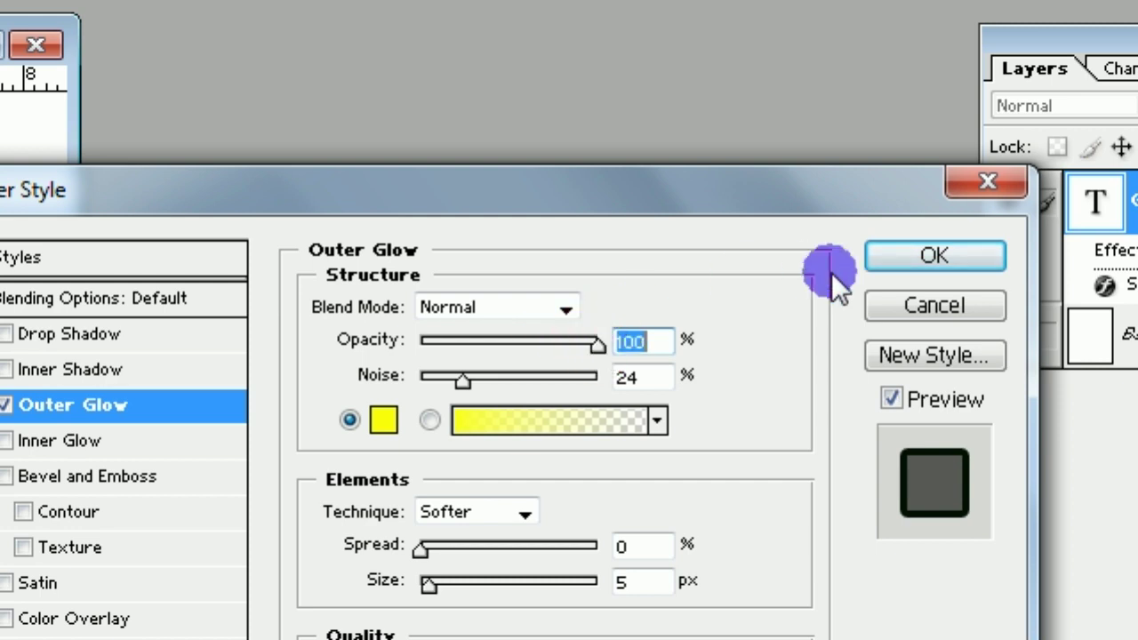
pyautogui.click(843, 260)
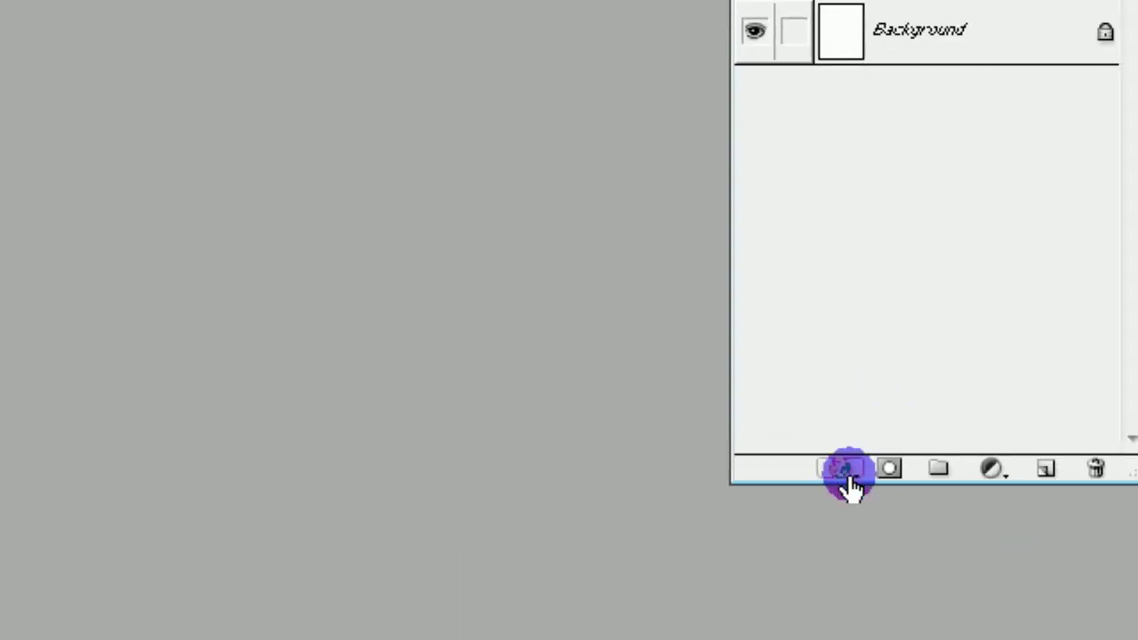
# Step: Change the Outer Glow colour from yellow to blue 0715EA
pyautogui.click(842, 477)
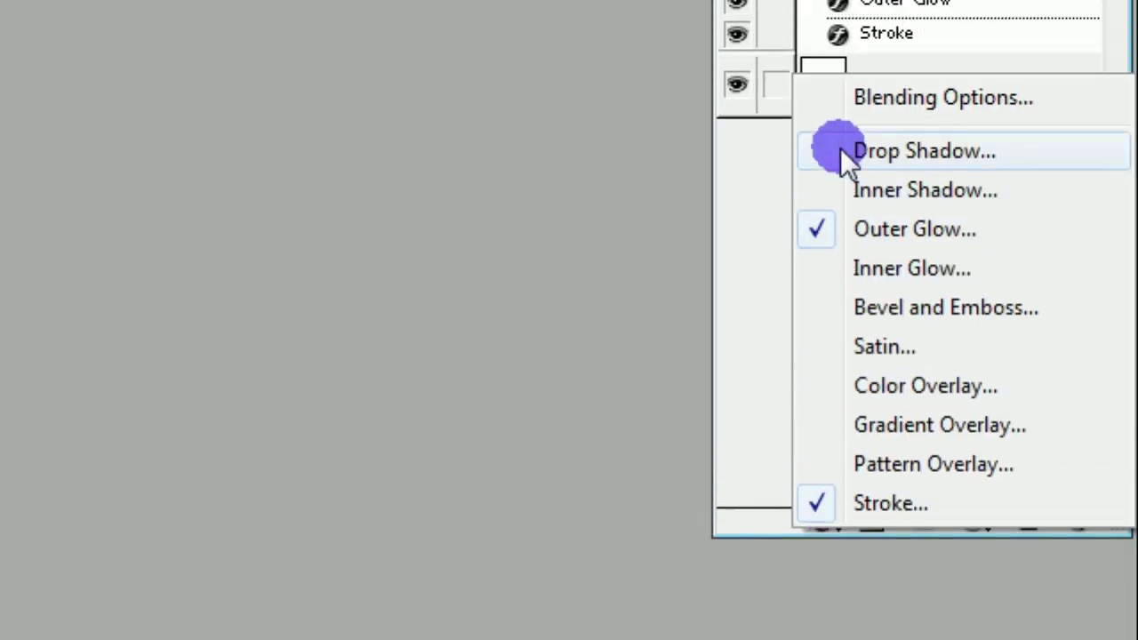
pyautogui.click(906, 265)
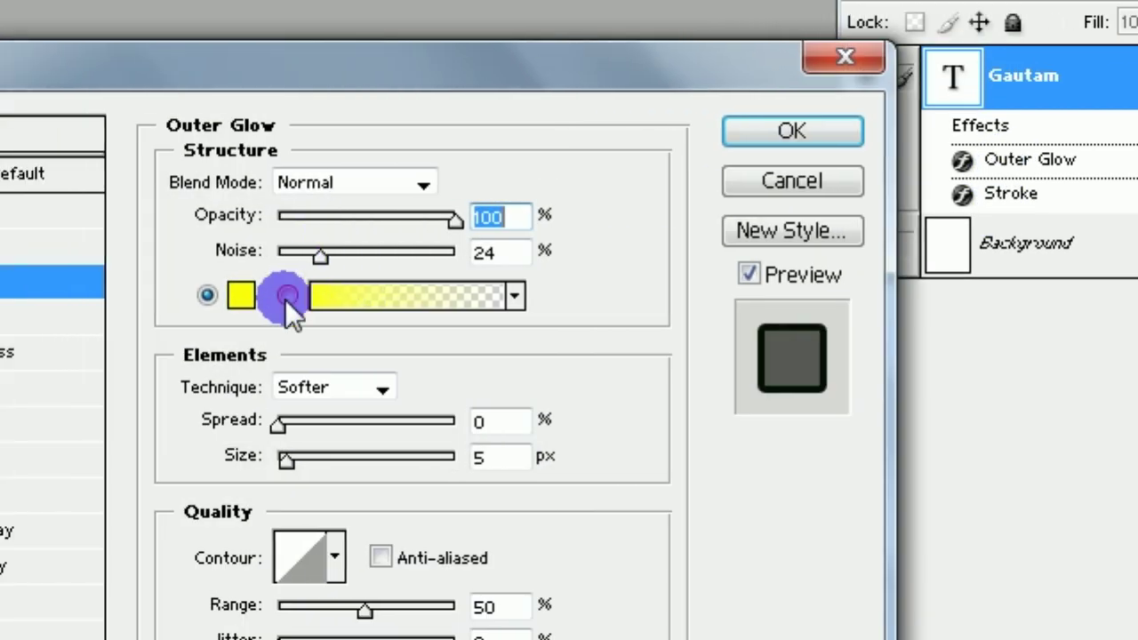
pyautogui.click(286, 297)
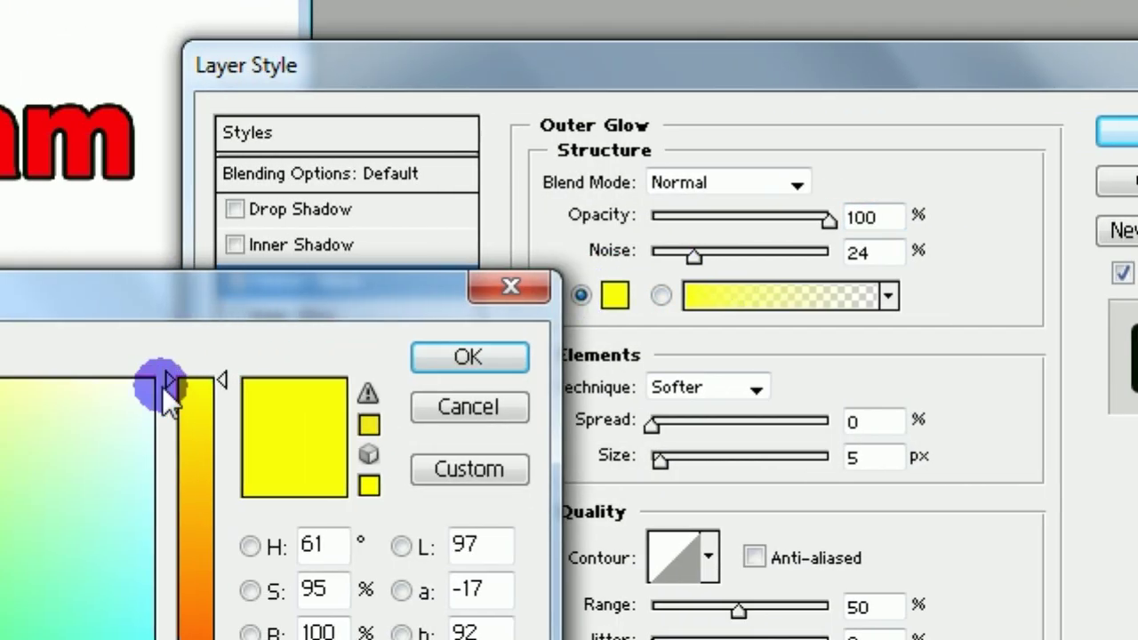
pyautogui.moveTo(169, 400); pyautogui.dragTo(302, 479)
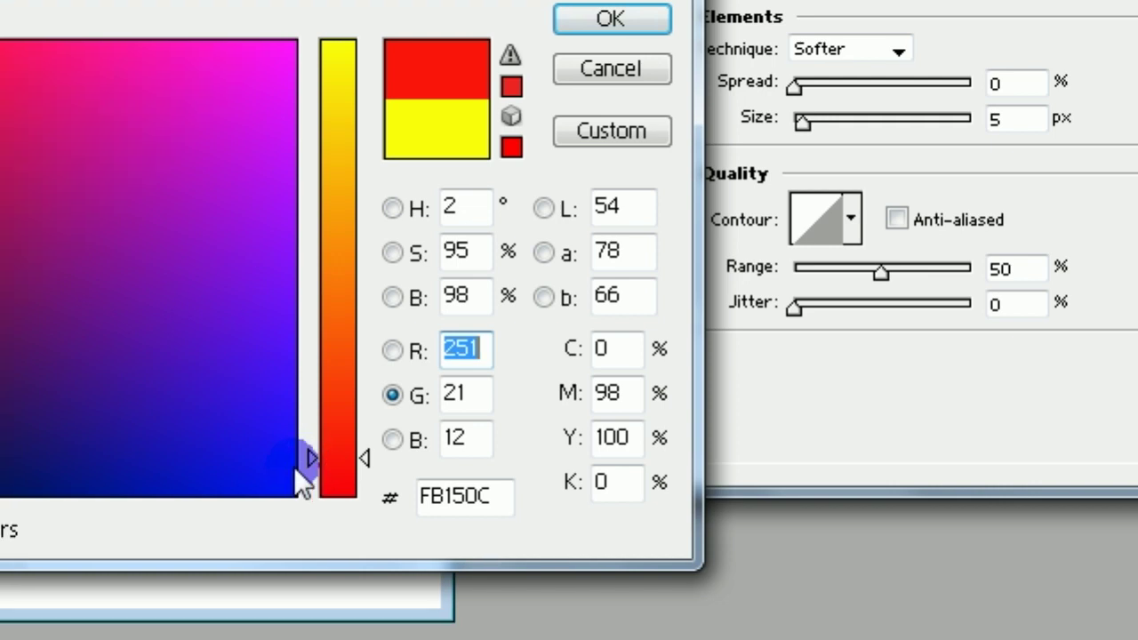
pyautogui.click(258, 482)
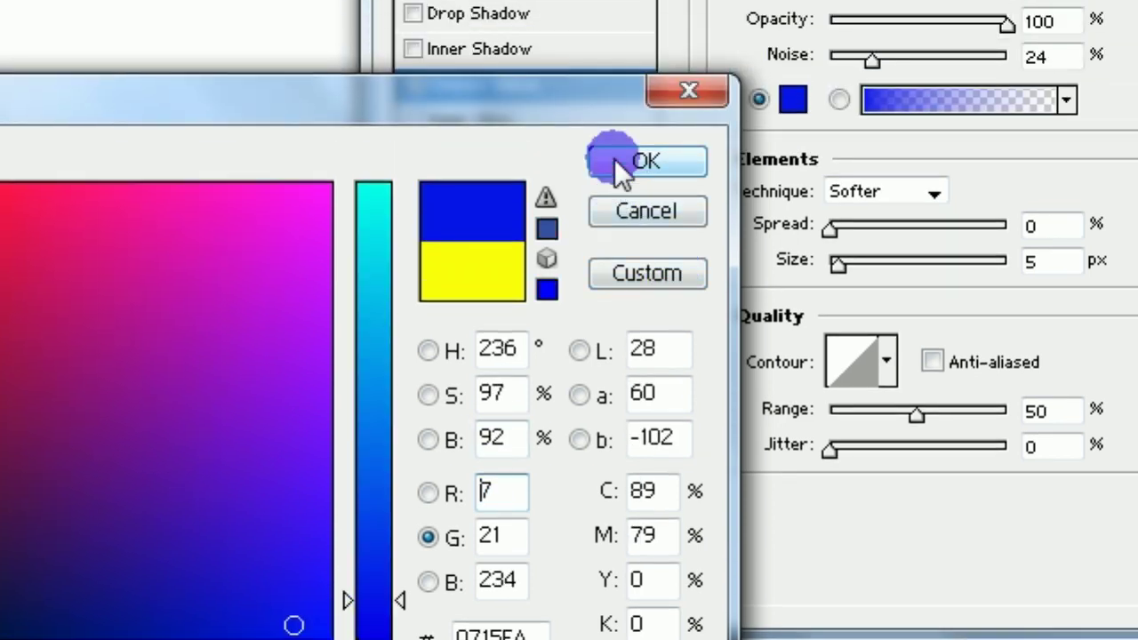
pyautogui.click(615, 158)
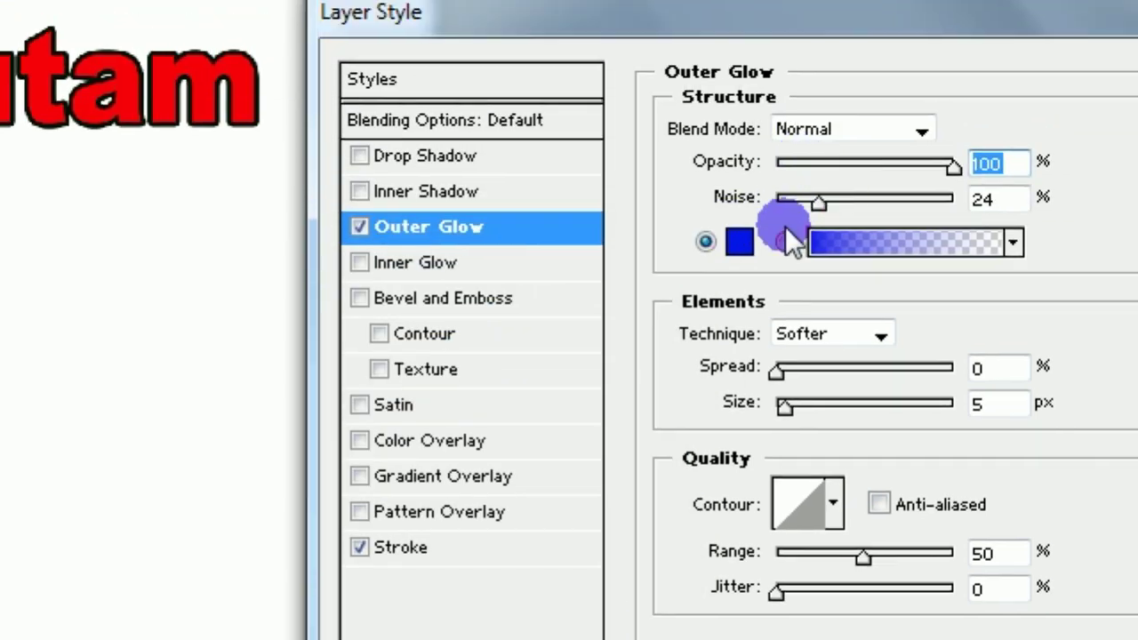
# Step: Raise the blue Outer Glow's noise to 74%
pyautogui.moveTo(818, 201); pyautogui.dragTo(864, 199)
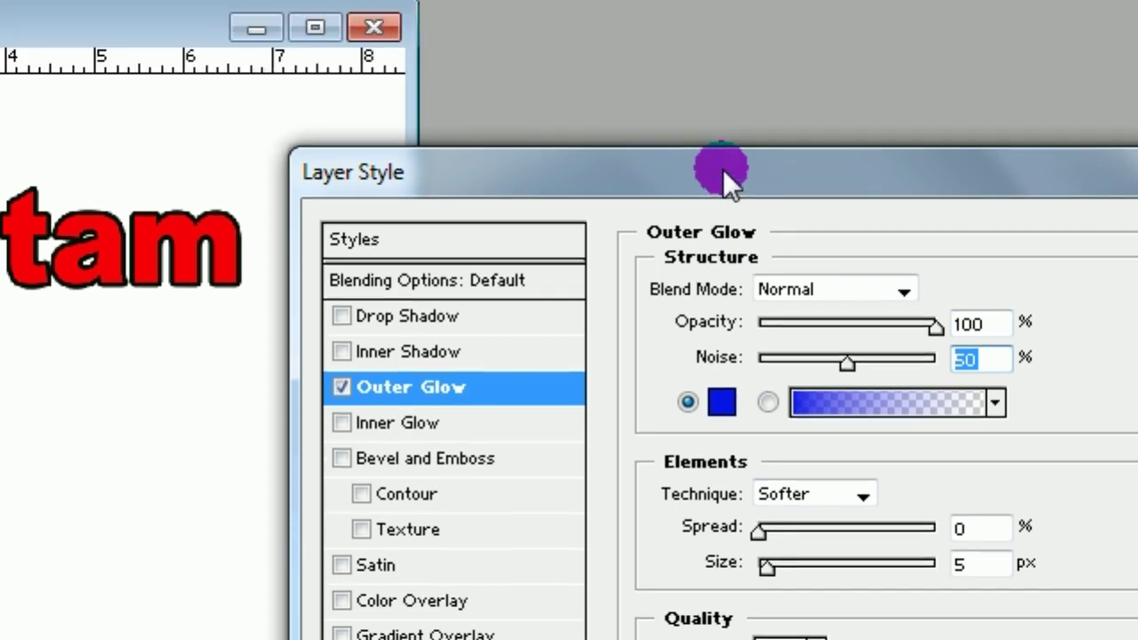
pyautogui.moveTo(723, 169); pyautogui.dragTo(620, 179)
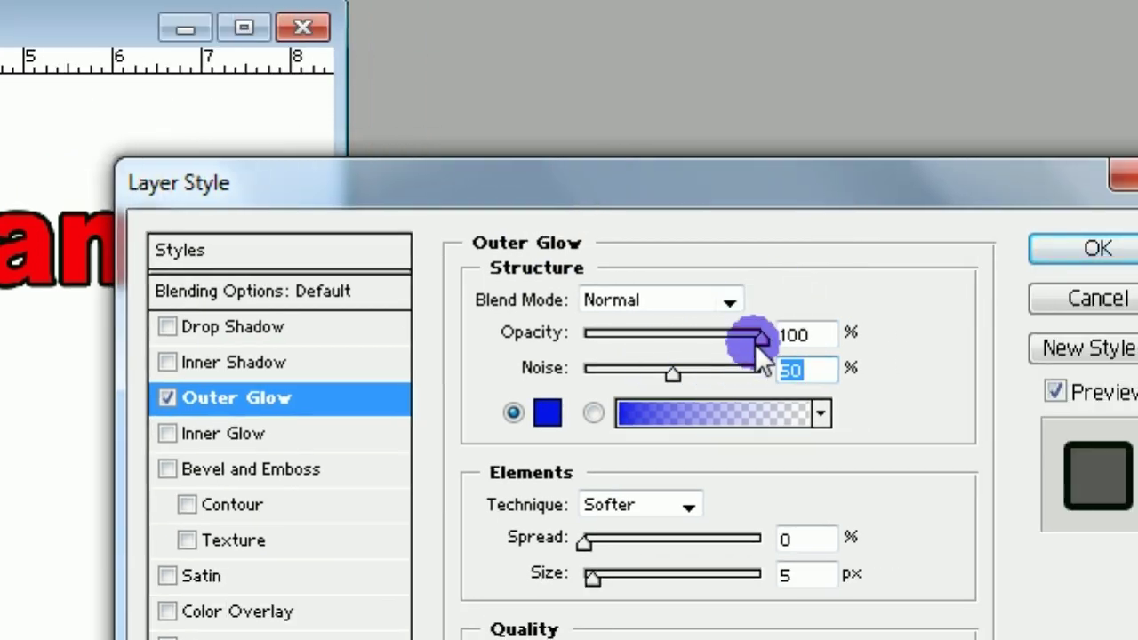
pyautogui.click(762, 335)
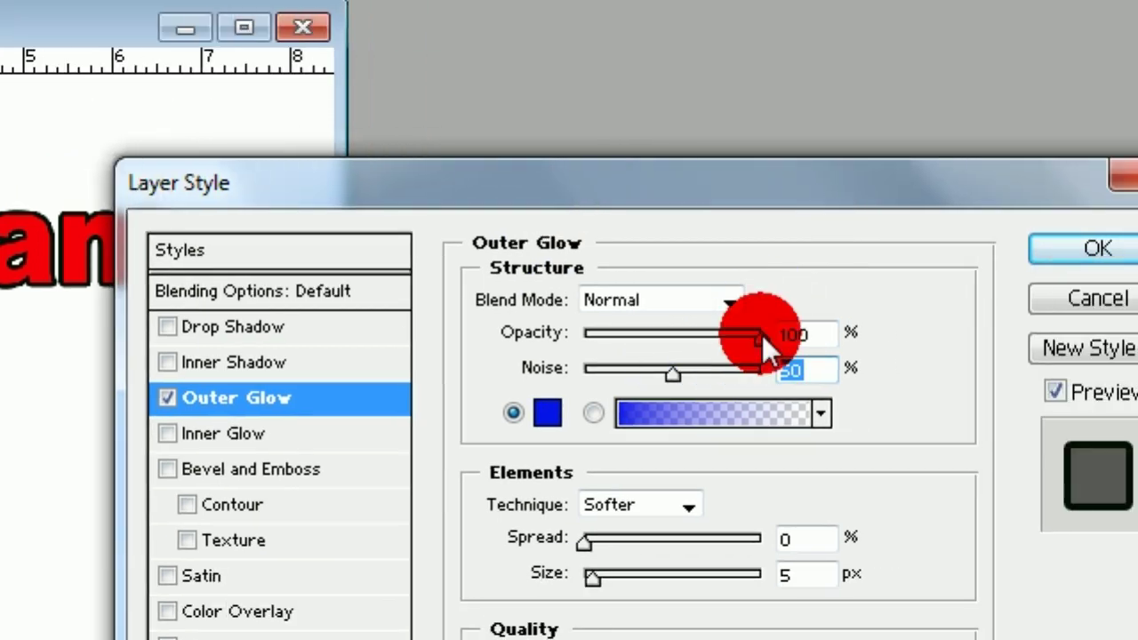
pyautogui.moveTo(673, 373); pyautogui.dragTo(716, 380)
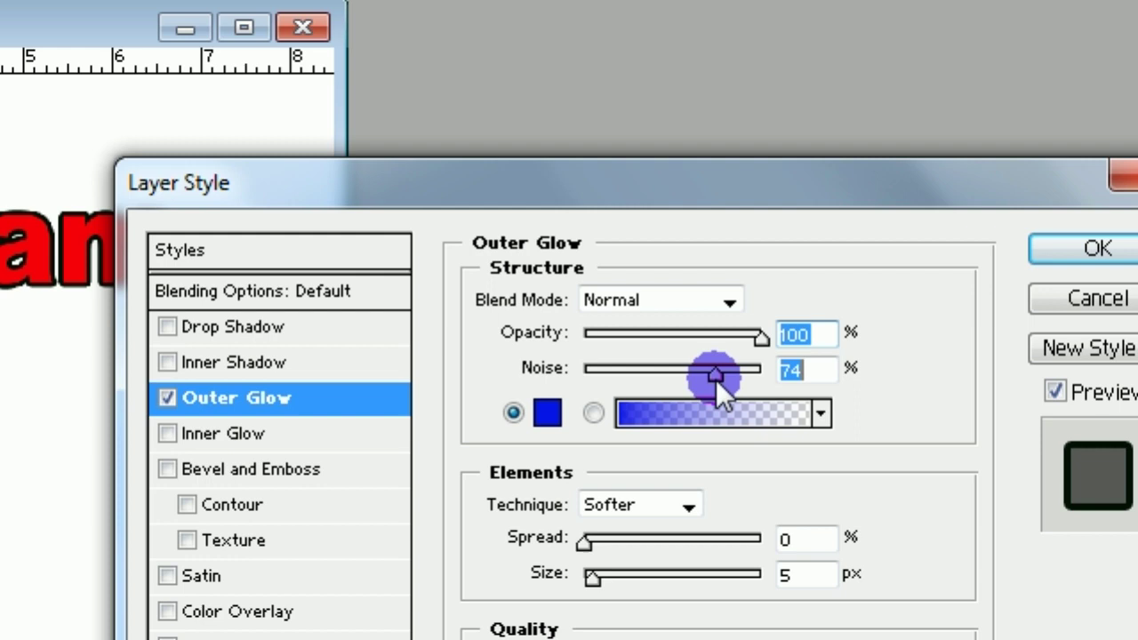
# Step: Try the blue-yellow-blue gradient glow with 25% spread and 51 px size
pyautogui.click(819, 413)
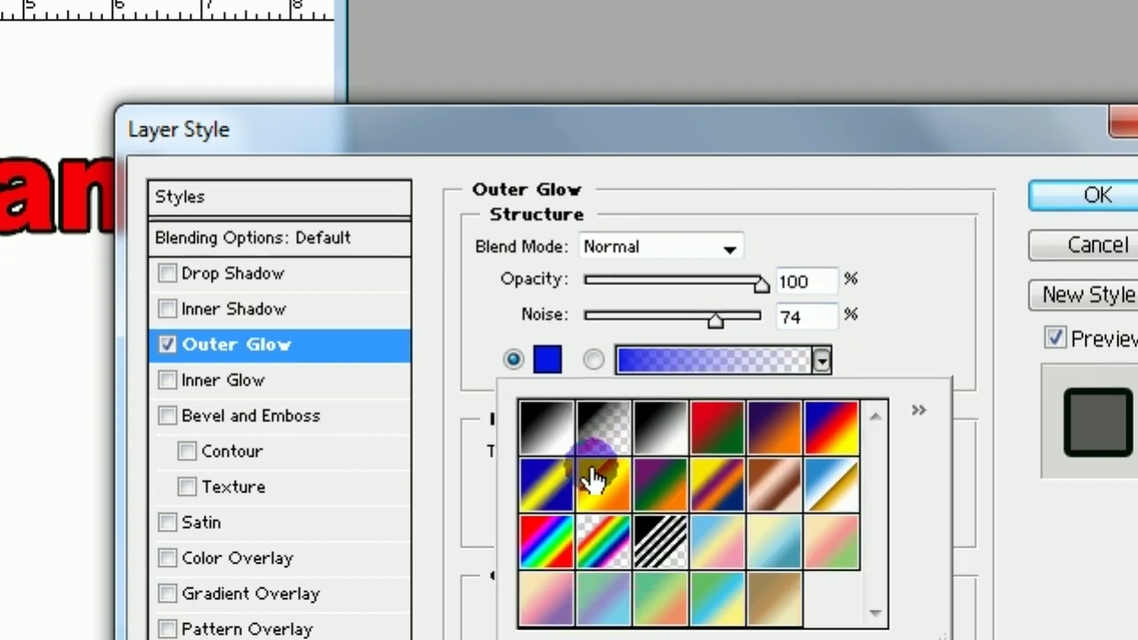
pyautogui.click(549, 487)
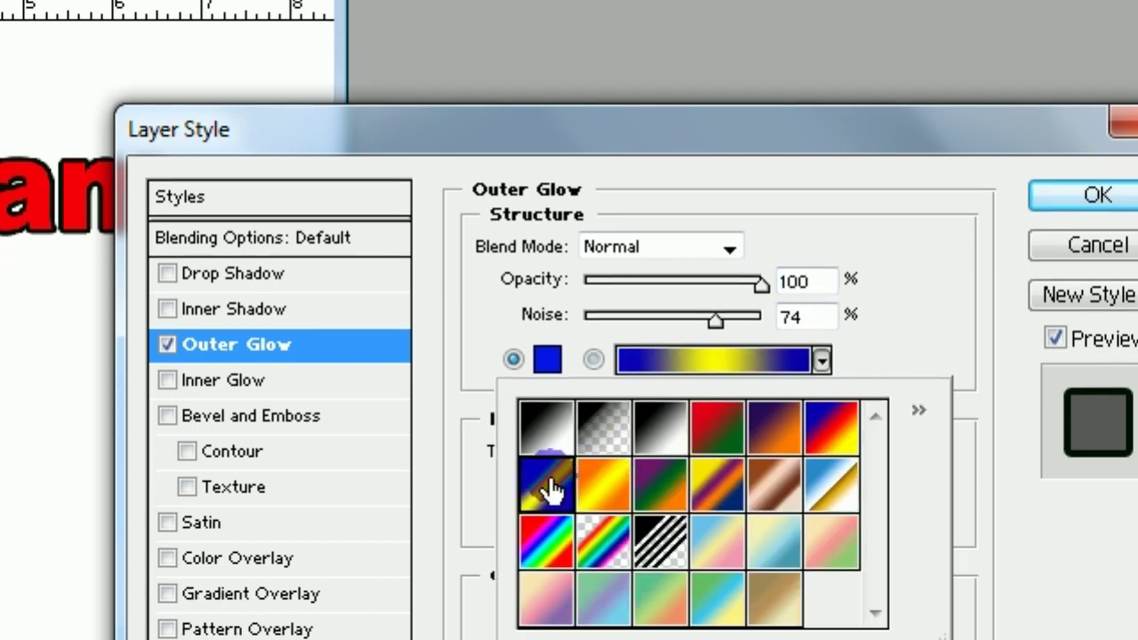
pyautogui.click(847, 199)
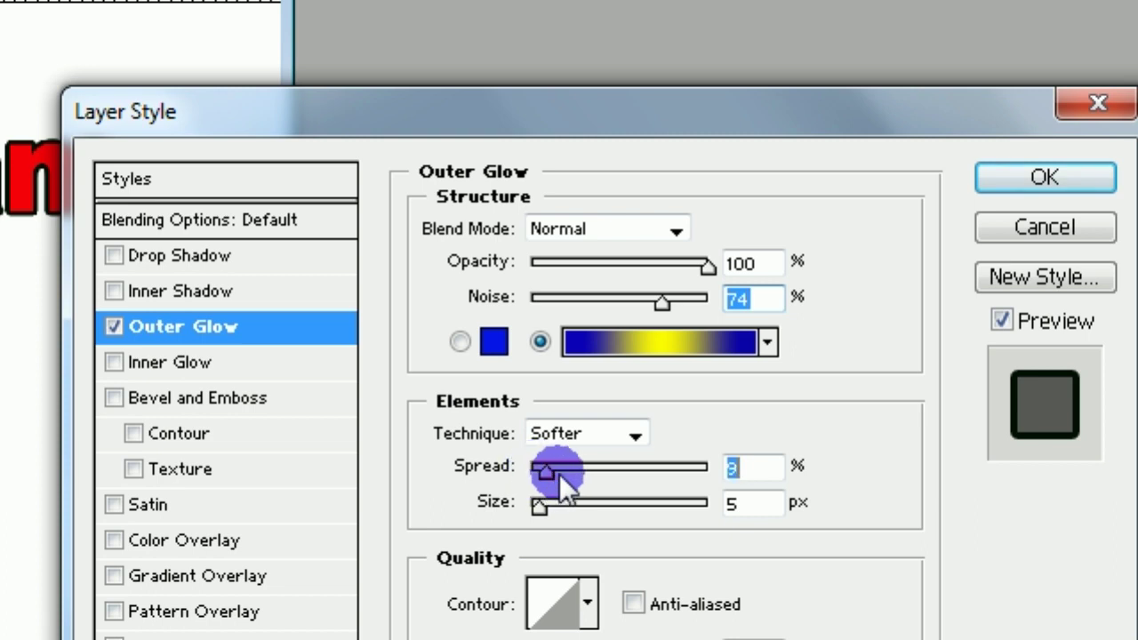
pyautogui.moveTo(532, 470); pyautogui.dragTo(575, 469)
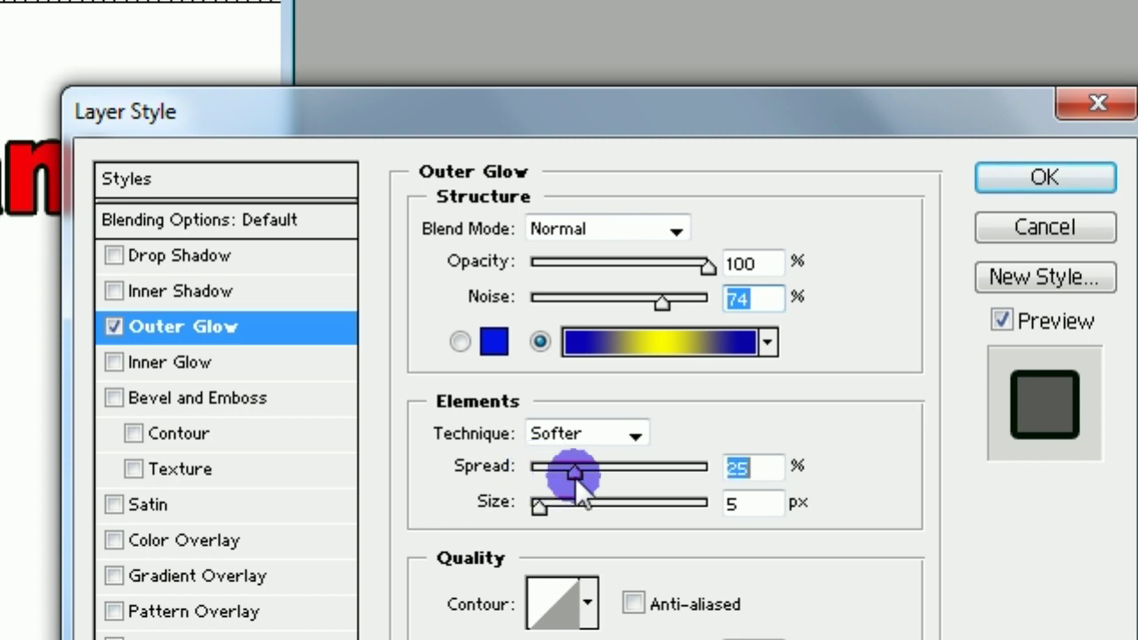
pyautogui.moveTo(538, 504)
pyautogui.mouseDown()
pyautogui.moveTo(576, 506)
pyautogui.moveTo(576, 476)
pyautogui.mouseUp()
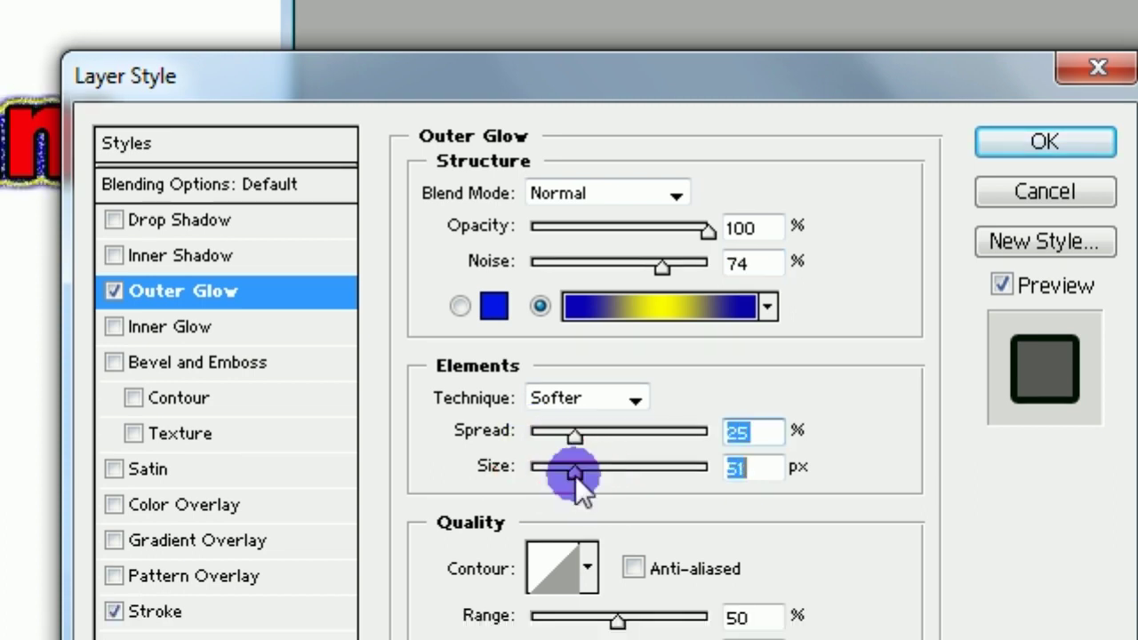
# Step: Return to a solid blue glow with 0% spread, 79 px size and 0% noise
pyautogui.click(495, 303)
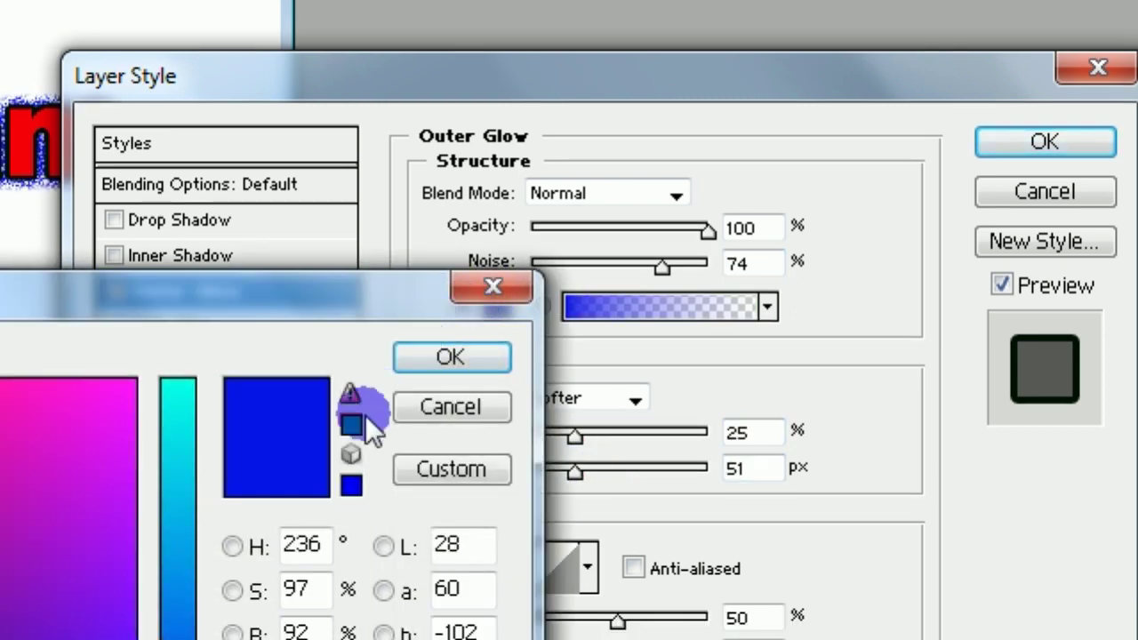
pyautogui.click(445, 357)
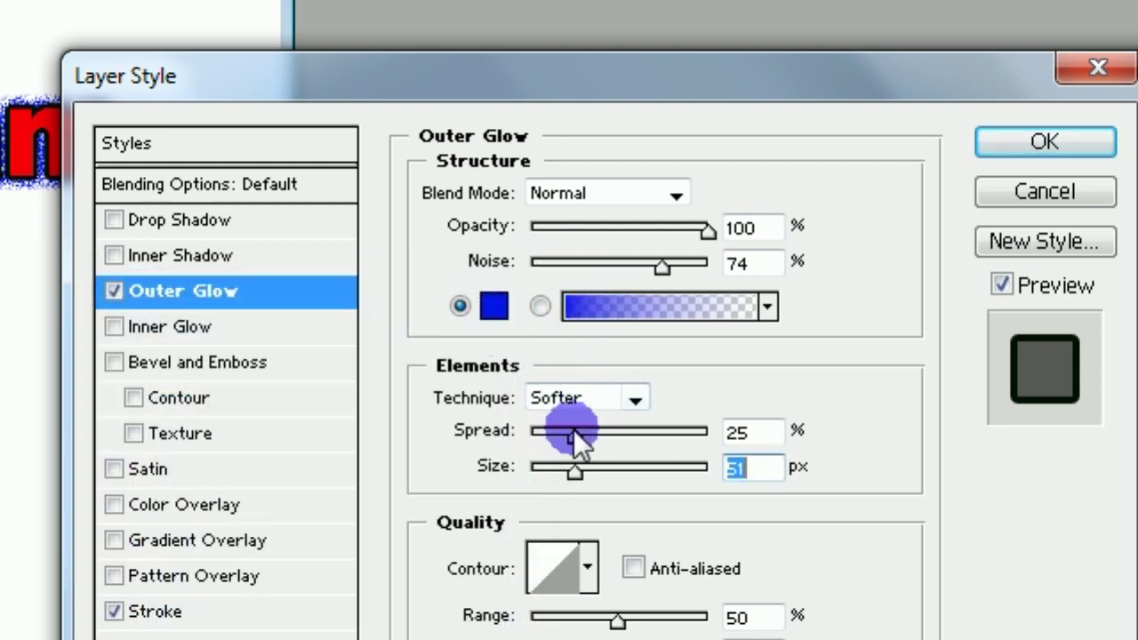
pyautogui.moveTo(573, 431); pyautogui.dragTo(523, 435)
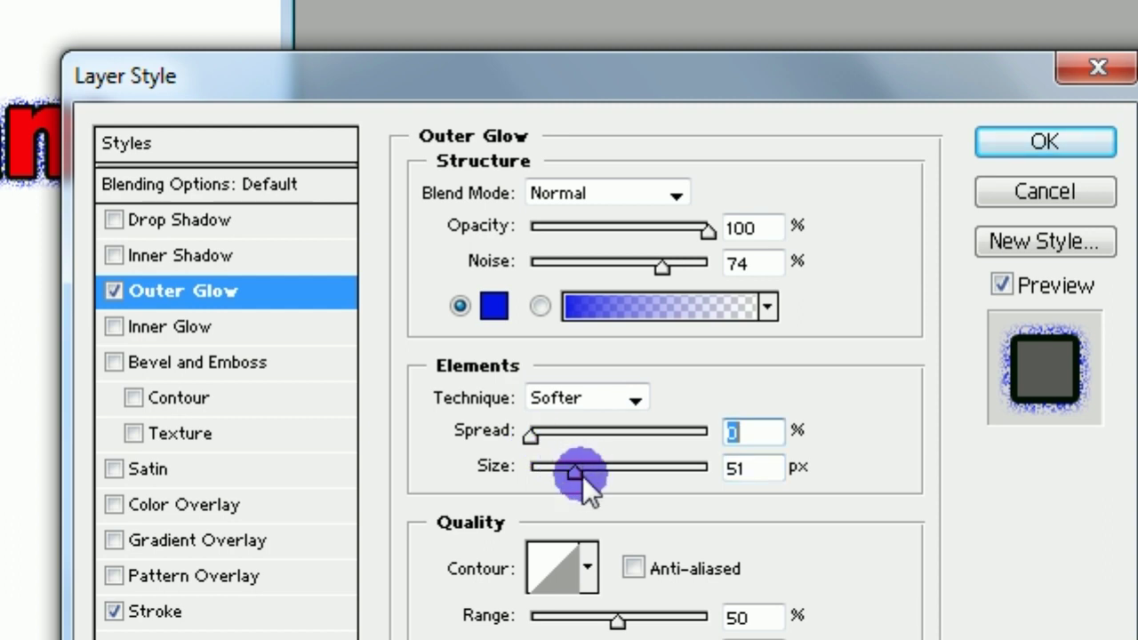
pyautogui.moveTo(580, 471); pyautogui.dragTo(594, 469)
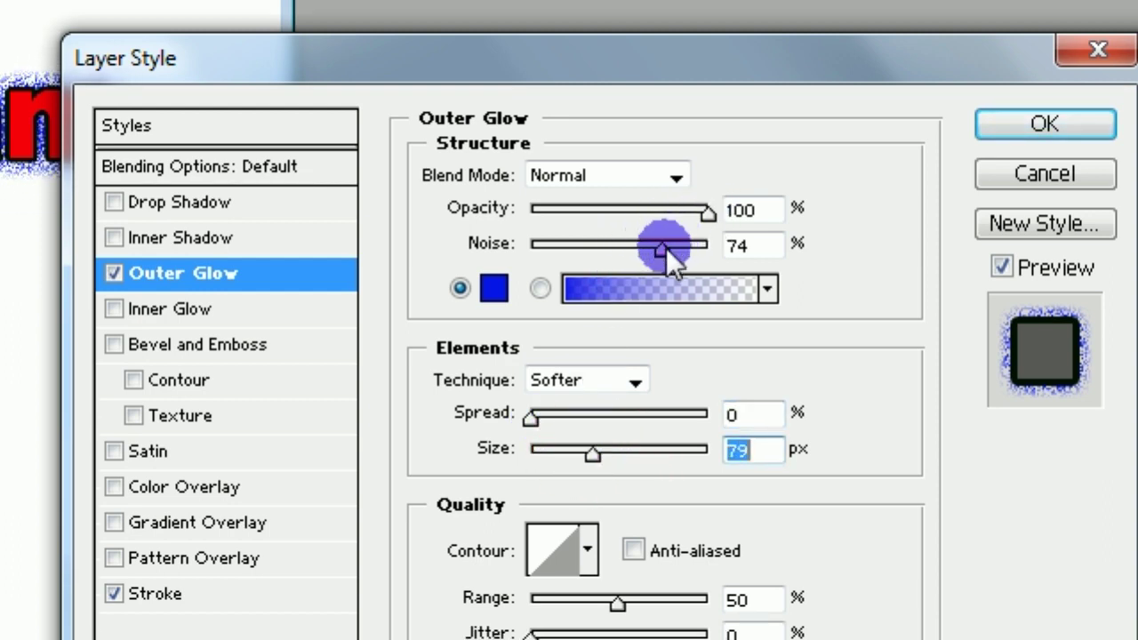
pyautogui.moveTo(666, 248)
pyautogui.mouseDown()
pyautogui.moveTo(536, 253)
pyautogui.moveTo(81, 183)
pyautogui.mouseUp()
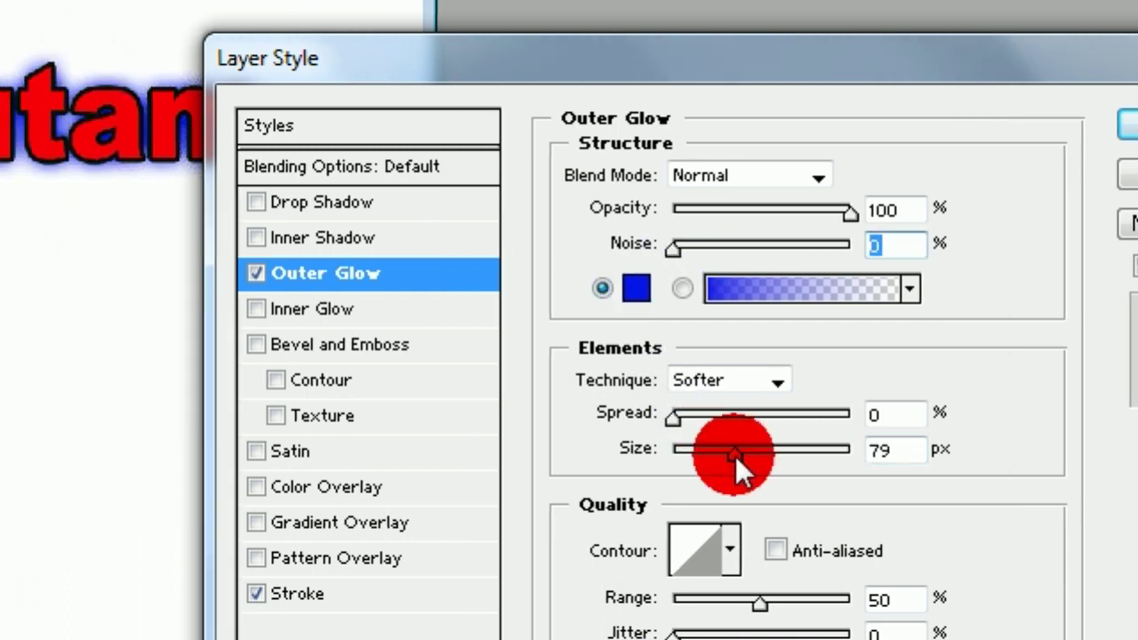
# Step: Try a yellow Outer Glow at about 128 px, then cancel the Layer Style dialog
pyautogui.moveTo(735, 456)
pyautogui.mouseDown()
pyautogui.moveTo(755, 456)
pyautogui.moveTo(738, 456)
pyautogui.mouseUp()
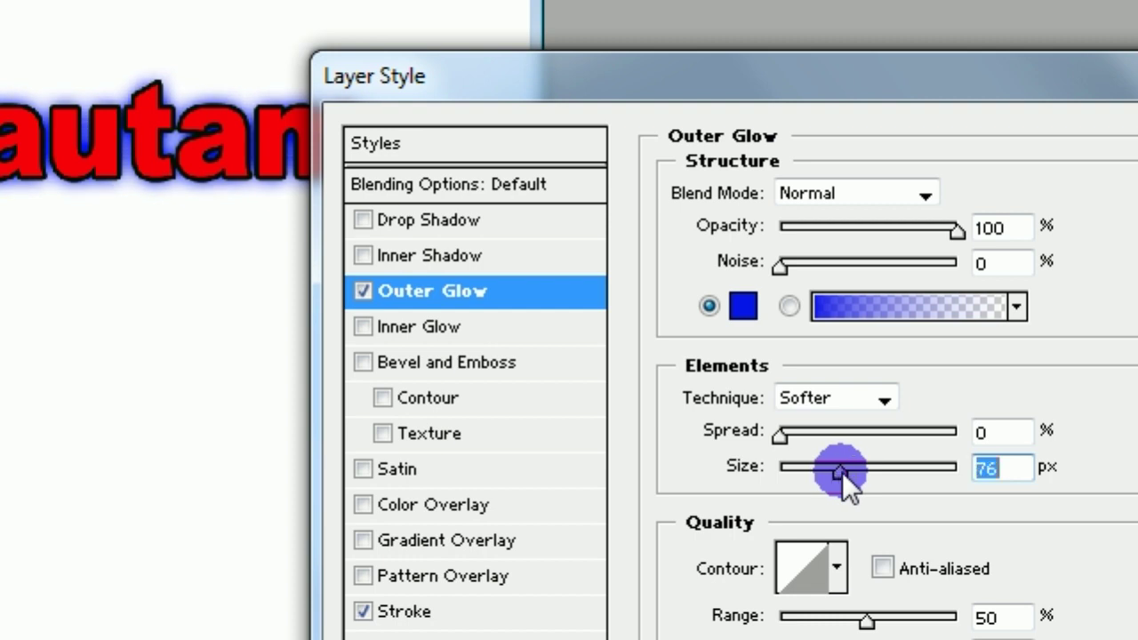
pyautogui.moveTo(849, 484); pyautogui.dragTo(880, 496)
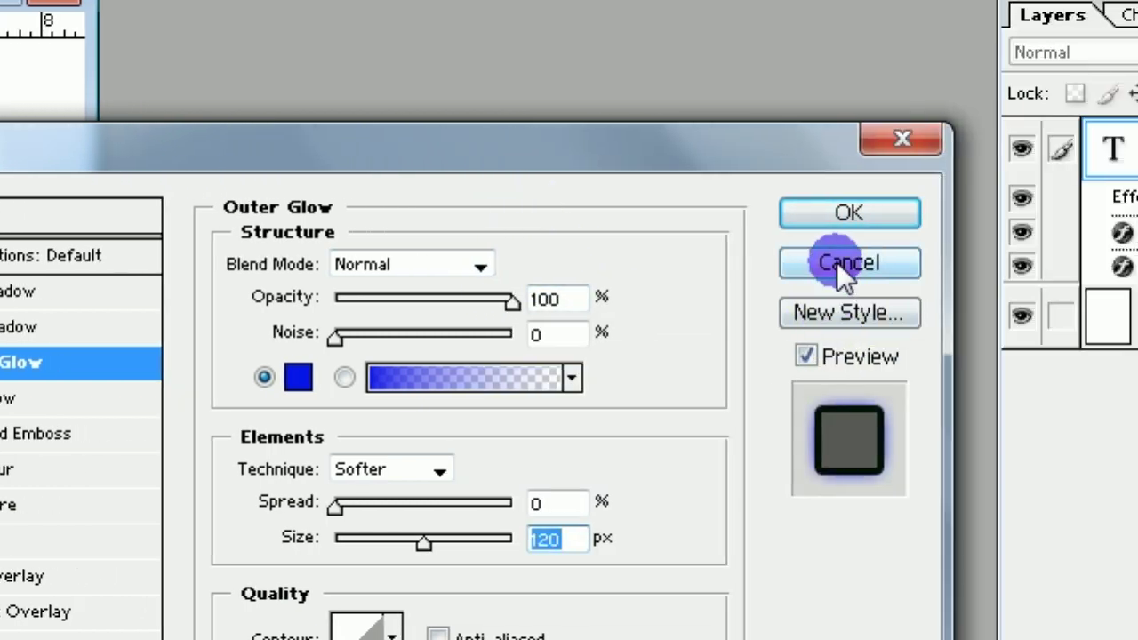
pyautogui.click(301, 381)
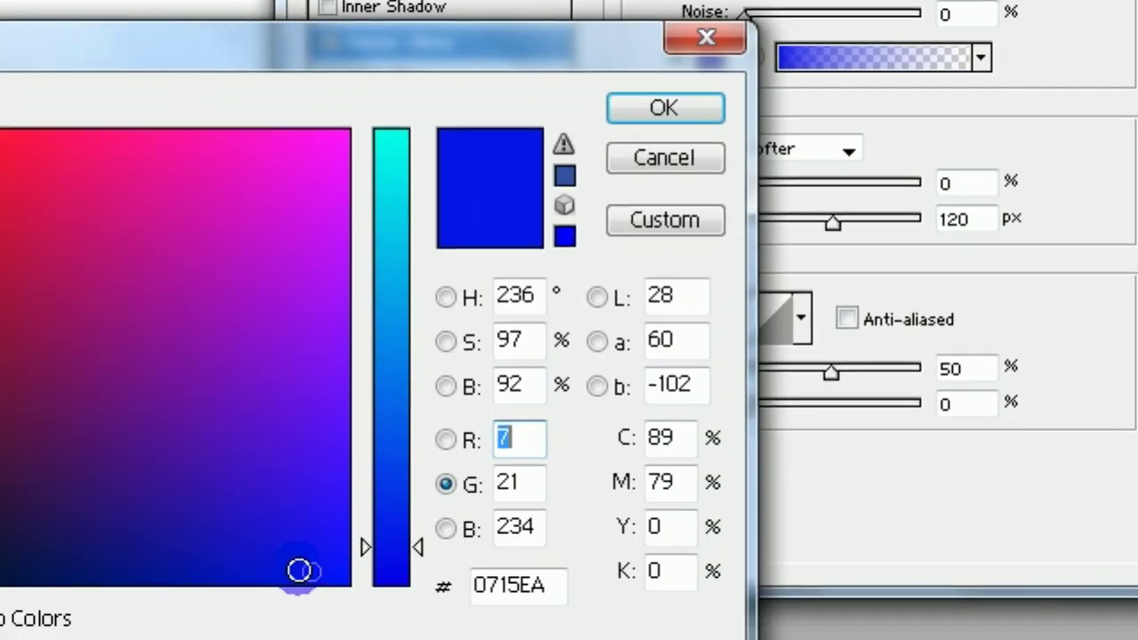
pyautogui.moveTo(298, 570)
pyautogui.mouseDown()
pyautogui.moveTo(264, 434)
pyautogui.moveTo(231, 148)
pyautogui.moveTo(231, 163)
pyautogui.moveTo(283, 170)
pyautogui.mouseUp()
pyautogui.click(771, 172)
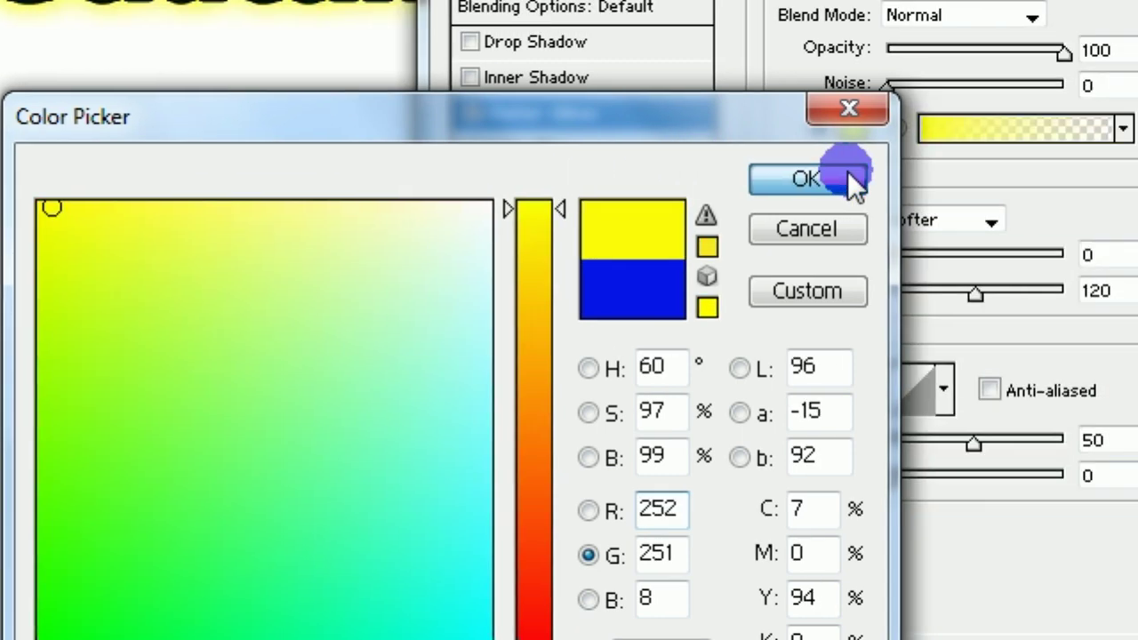
pyautogui.click(1037, 143)
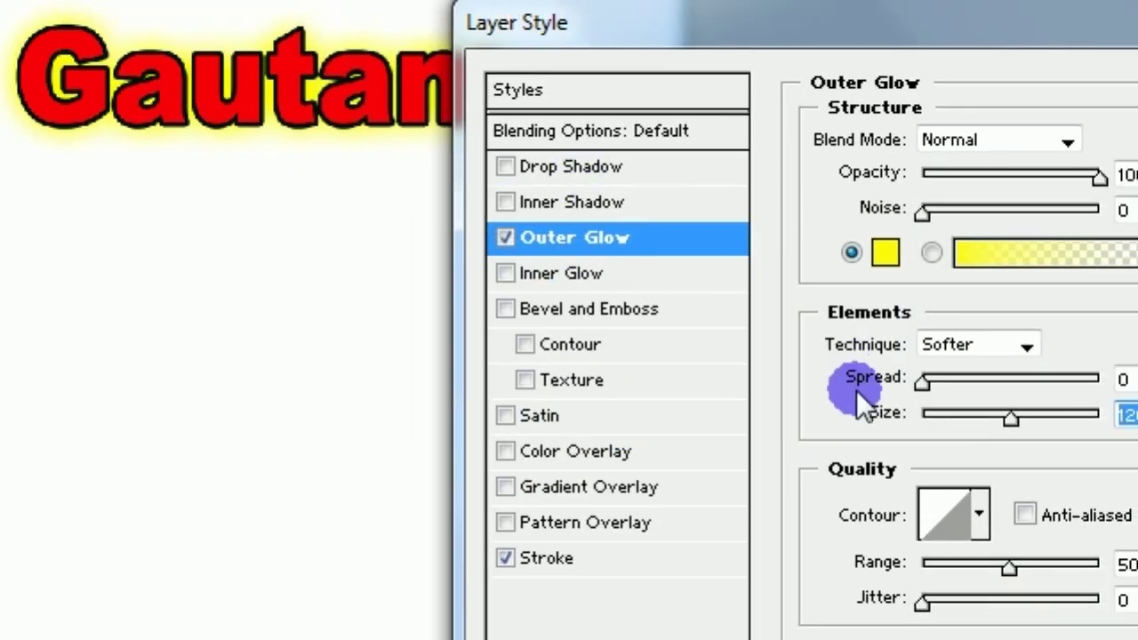
pyautogui.moveTo(849, 419); pyautogui.dragTo(850, 419)
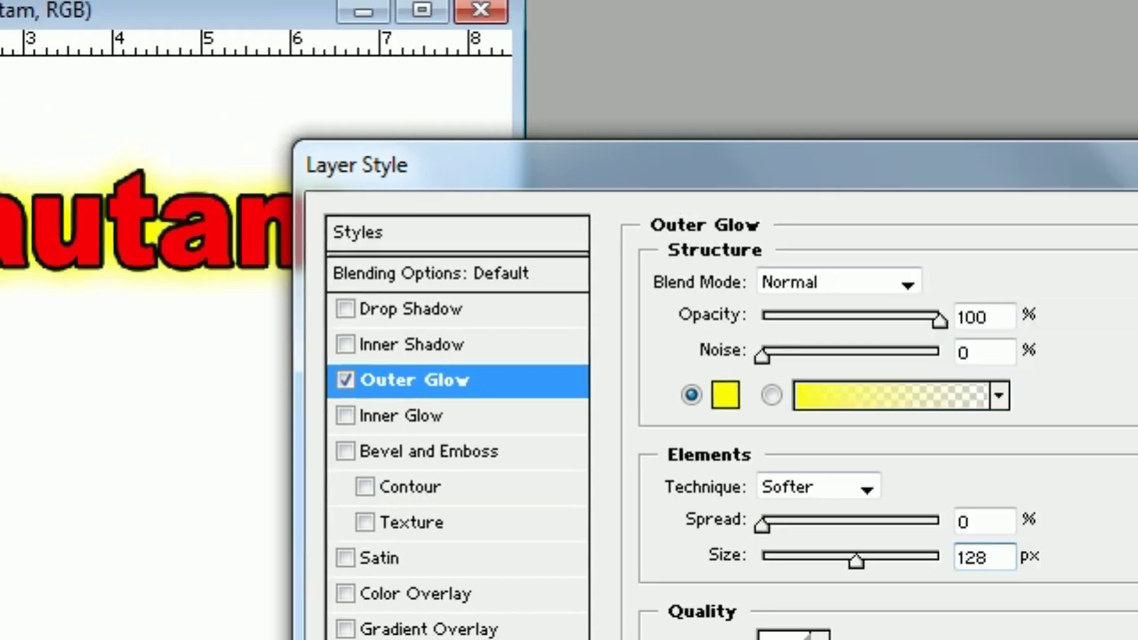
pyautogui.press('Escape')
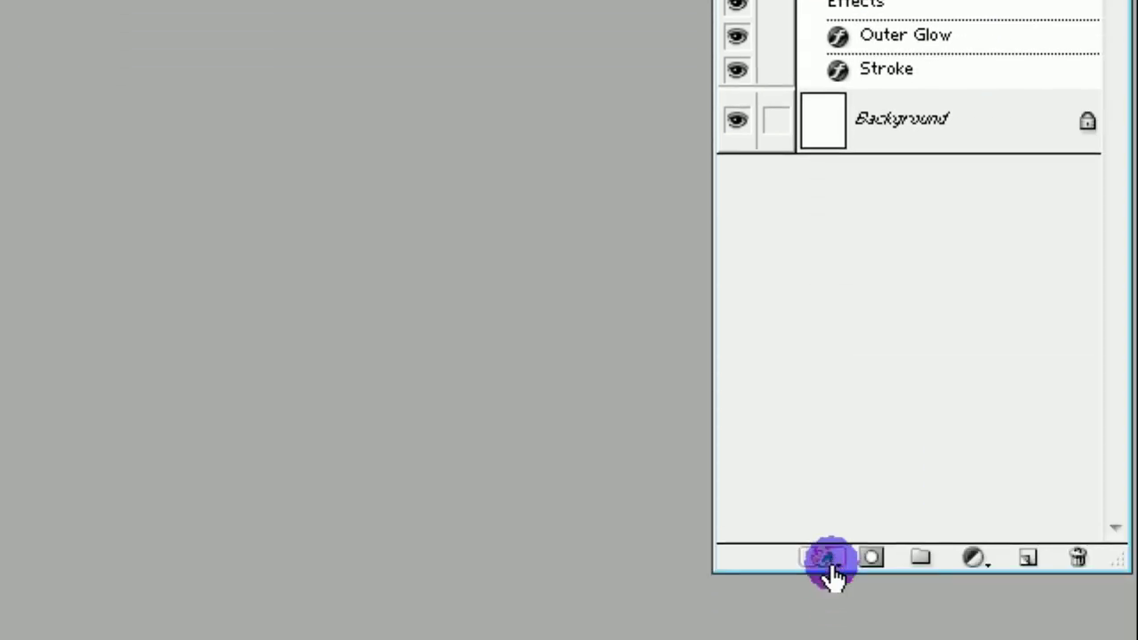
# Step: Try a Normal-mode magenta Inner Glow at 57 px on the text
pyautogui.click(833, 475)
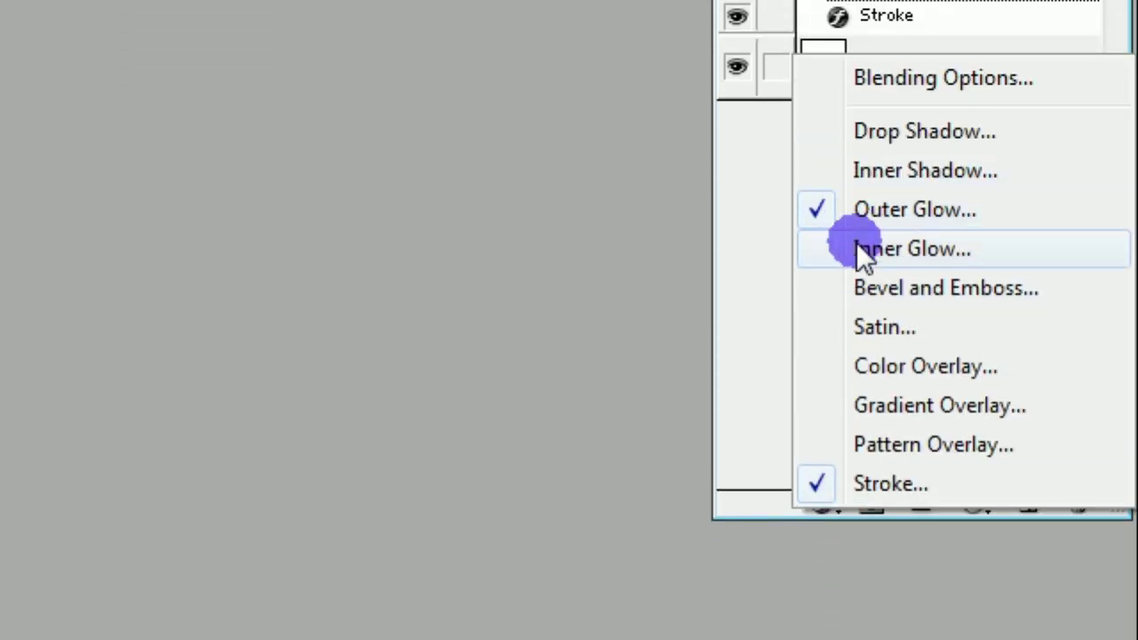
pyautogui.click(863, 250)
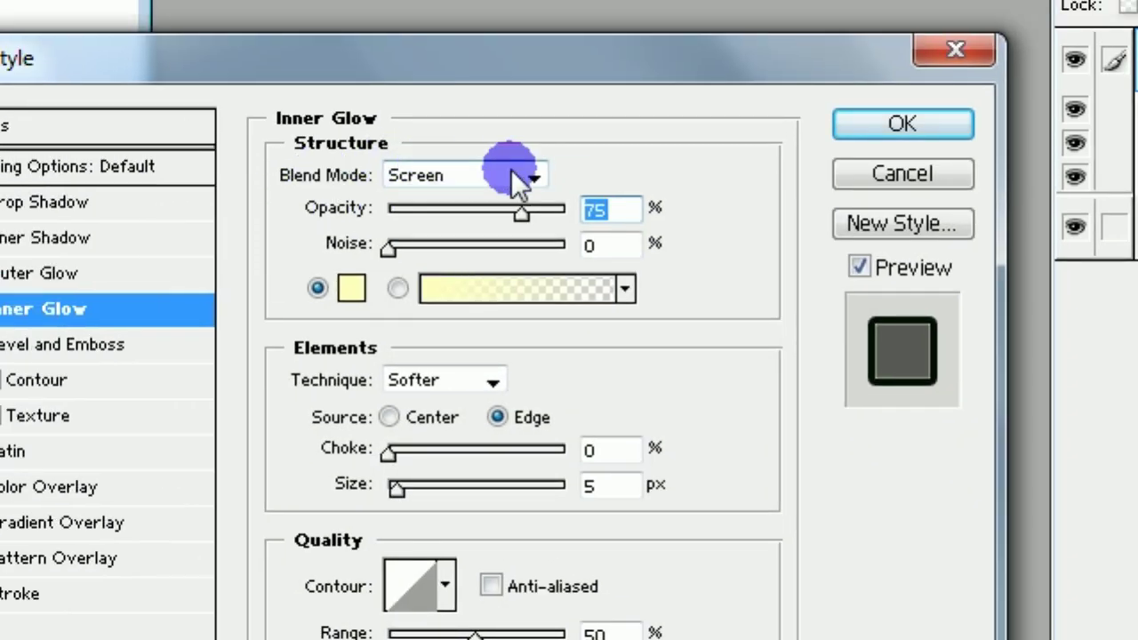
pyautogui.click(529, 175)
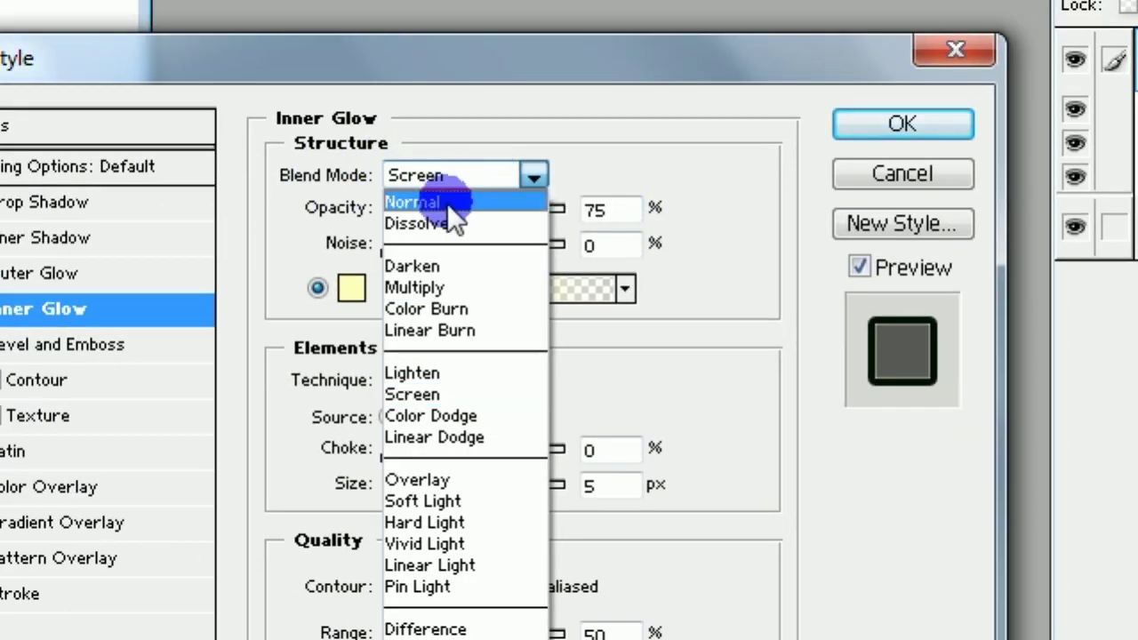
pyautogui.click(449, 200)
pyautogui.click(350, 289)
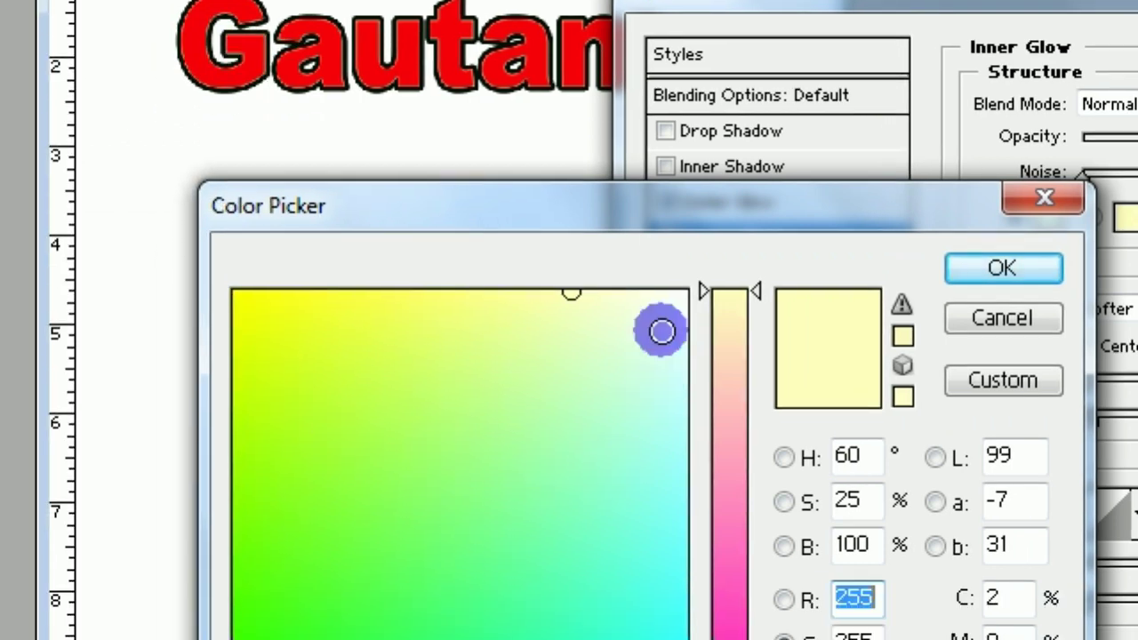
pyautogui.moveTo(703, 284)
pyautogui.mouseDown()
pyautogui.moveTo(735, 478)
pyautogui.moveTo(735, 456)
pyautogui.mouseUp()
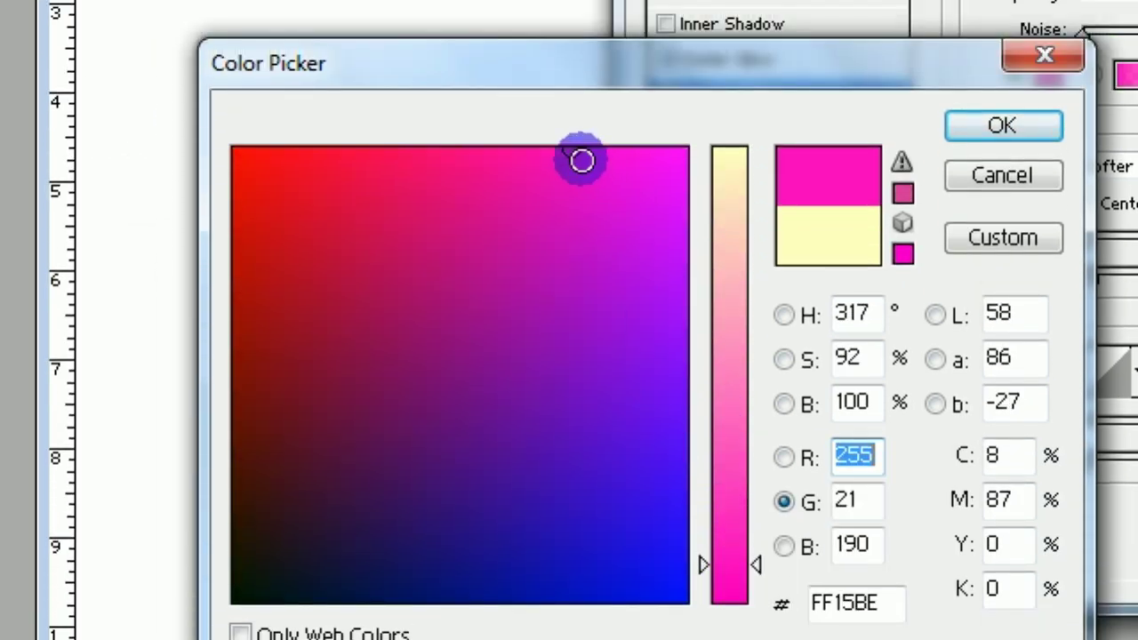
pyautogui.click(633, 197)
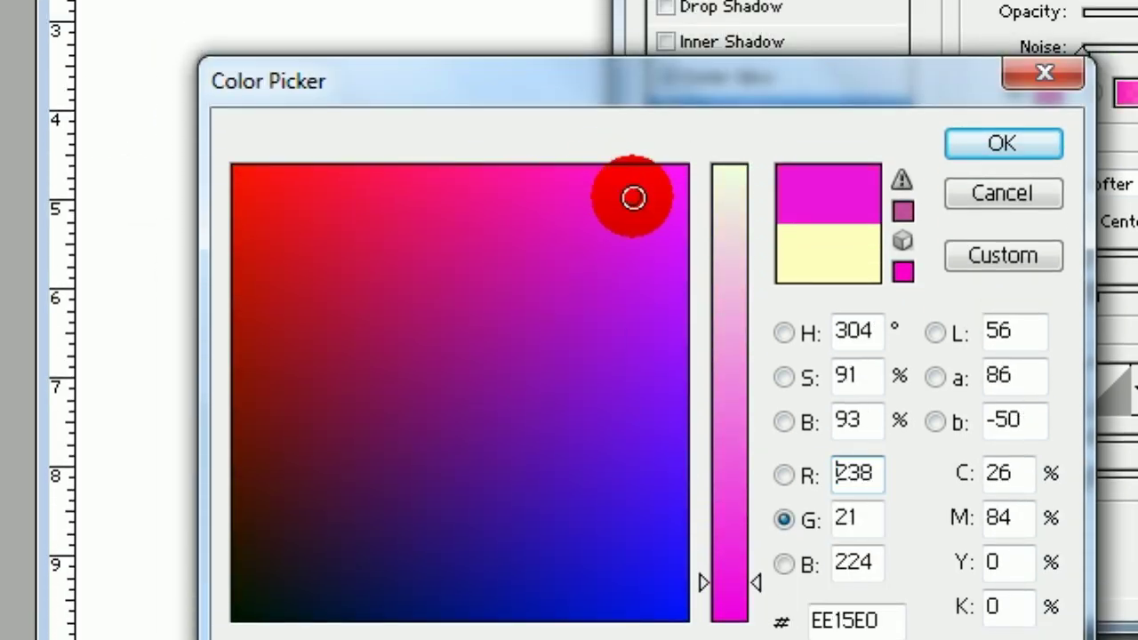
pyautogui.moveTo(644, 197); pyautogui.dragTo(655, 195)
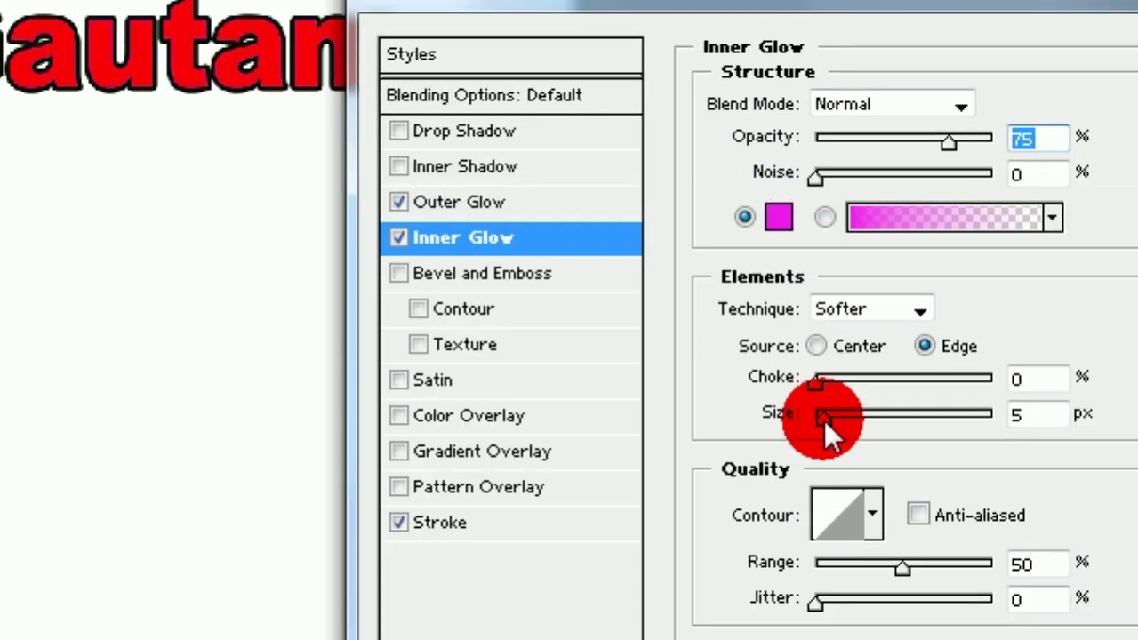
pyautogui.moveTo(824, 420); pyautogui.dragTo(845, 431)
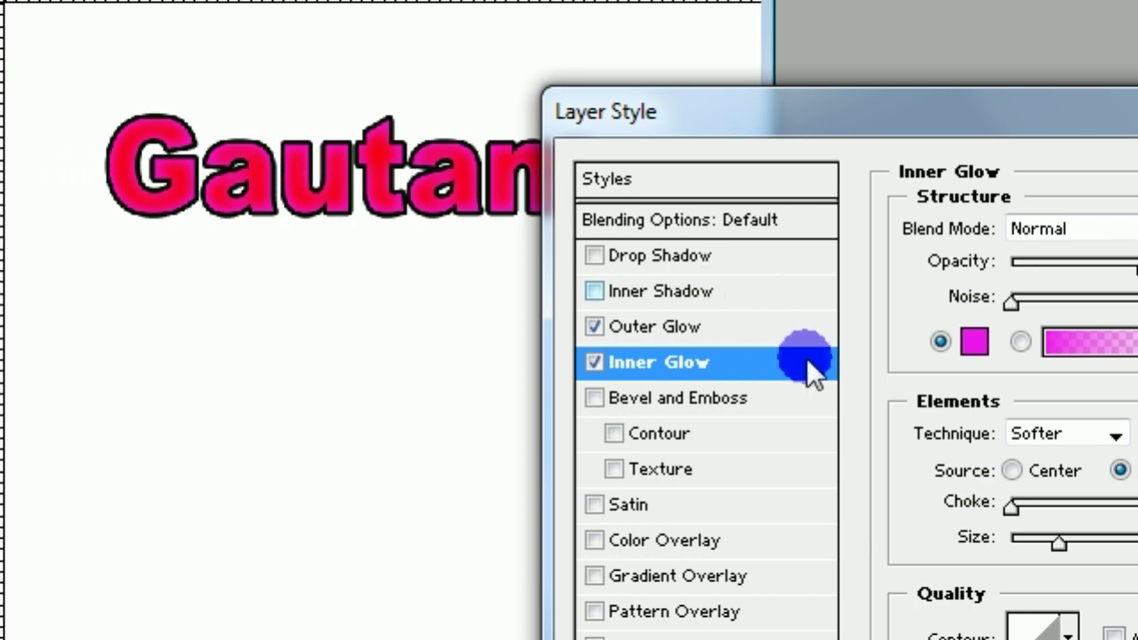
# Step: Switch the Inner Glow to blue at 51 px, then cancel the effect
pyautogui.click(848, 338)
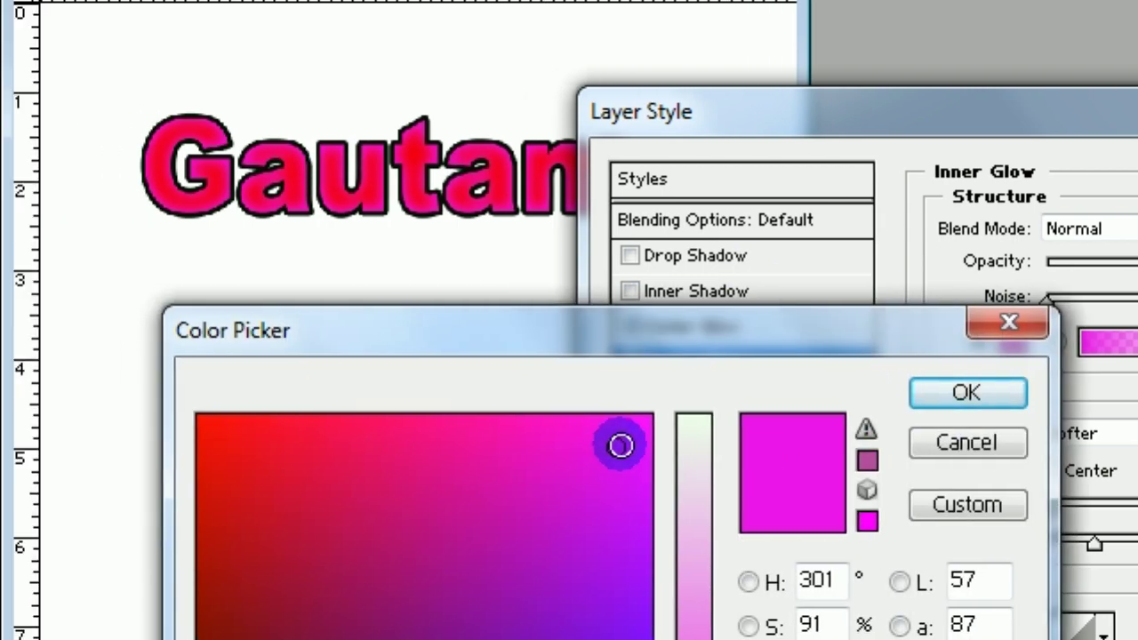
pyautogui.moveTo(620, 444); pyautogui.dragTo(591, 484)
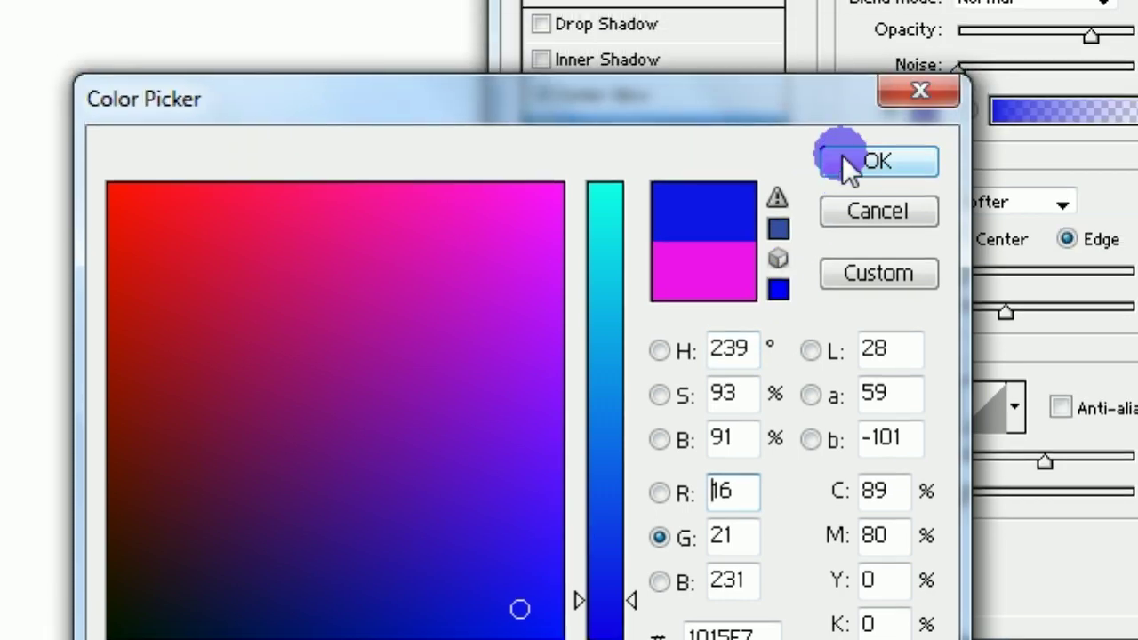
pyautogui.click(949, 37)
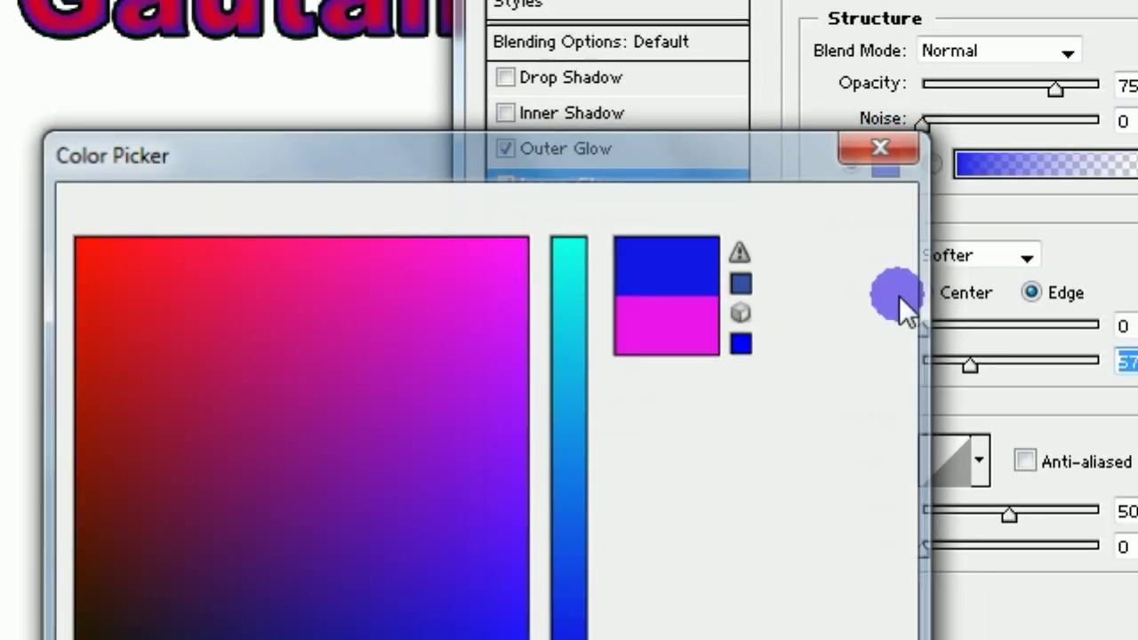
pyautogui.moveTo(840, 361); pyautogui.dragTo(824, 369)
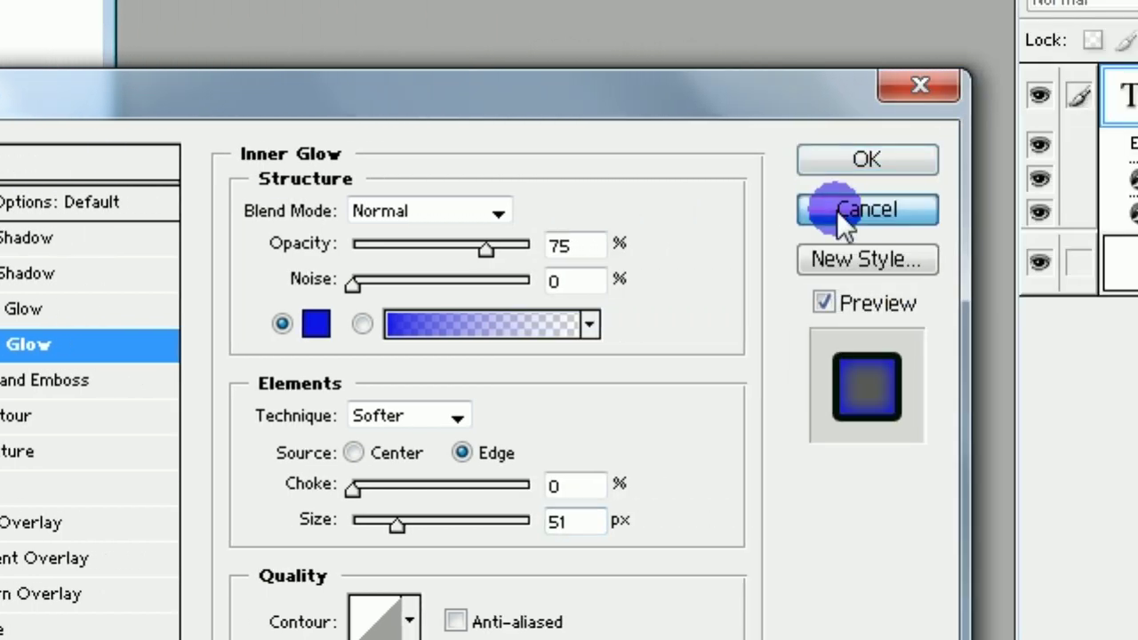
pyautogui.click(836, 210)
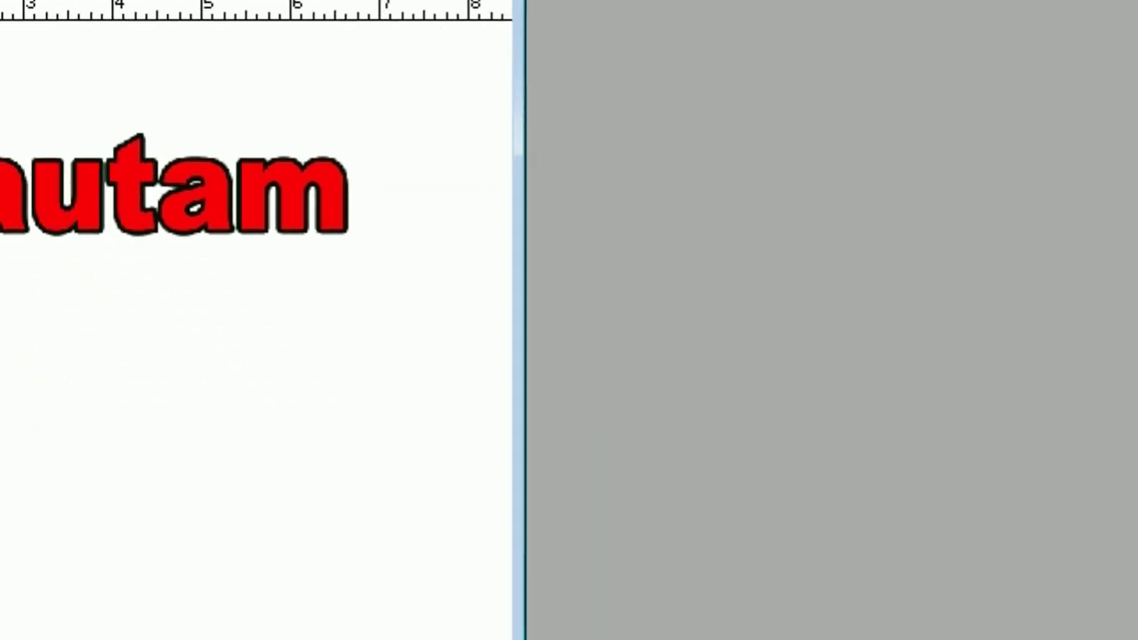
# Step: Add a Gradient Overlay to the text using the rainbow preset
pyautogui.click(934, 468)
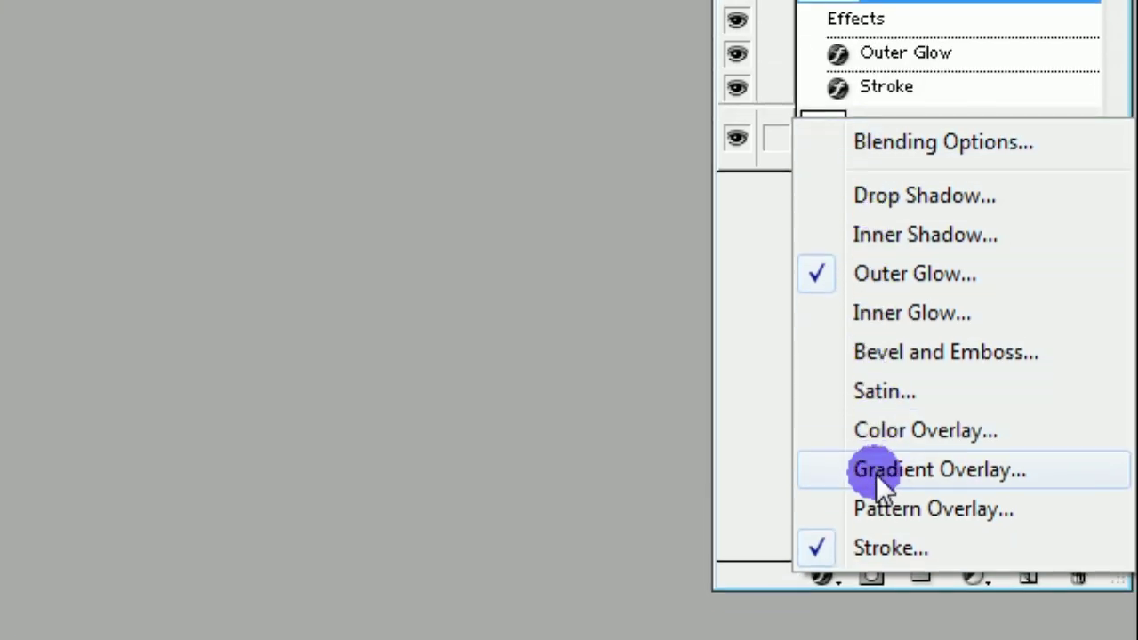
pyautogui.click(902, 459)
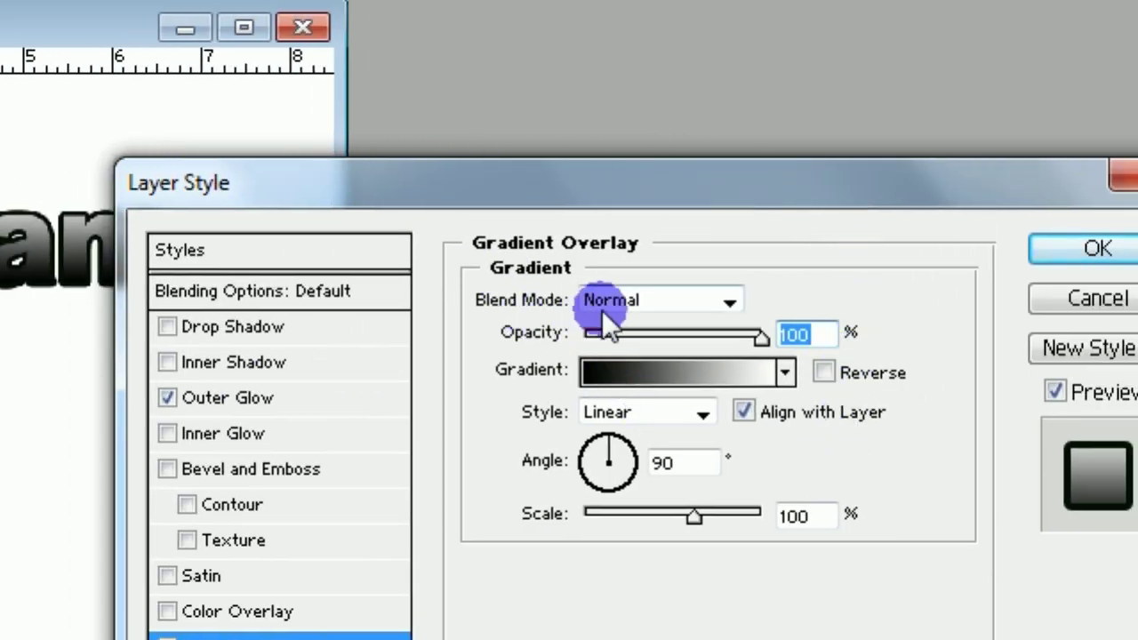
pyautogui.click(785, 373)
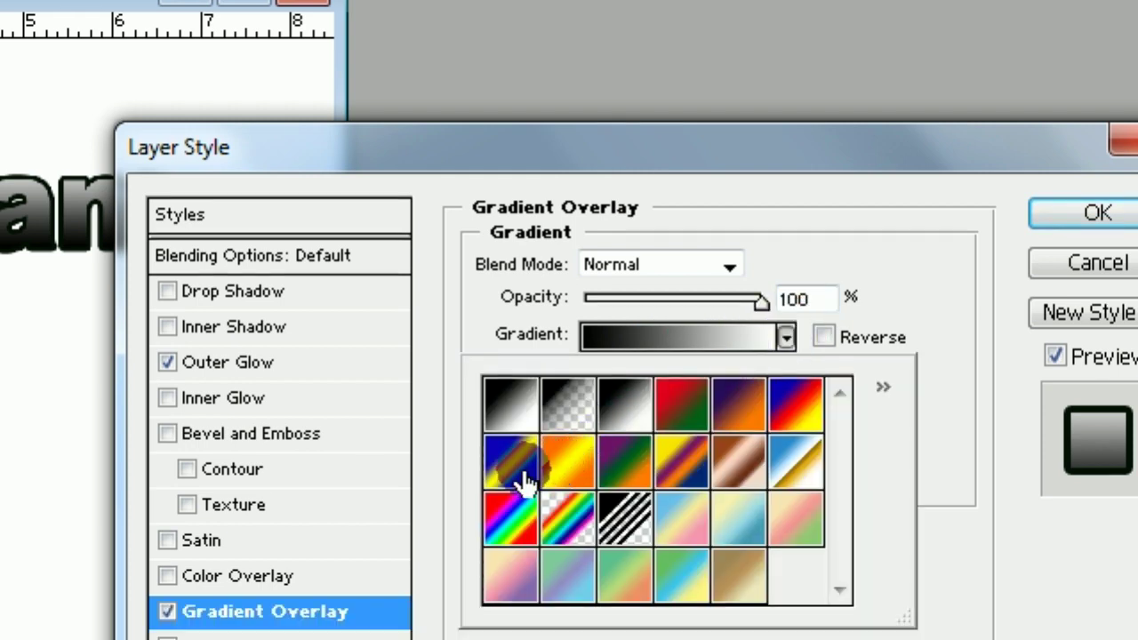
pyautogui.click(520, 482)
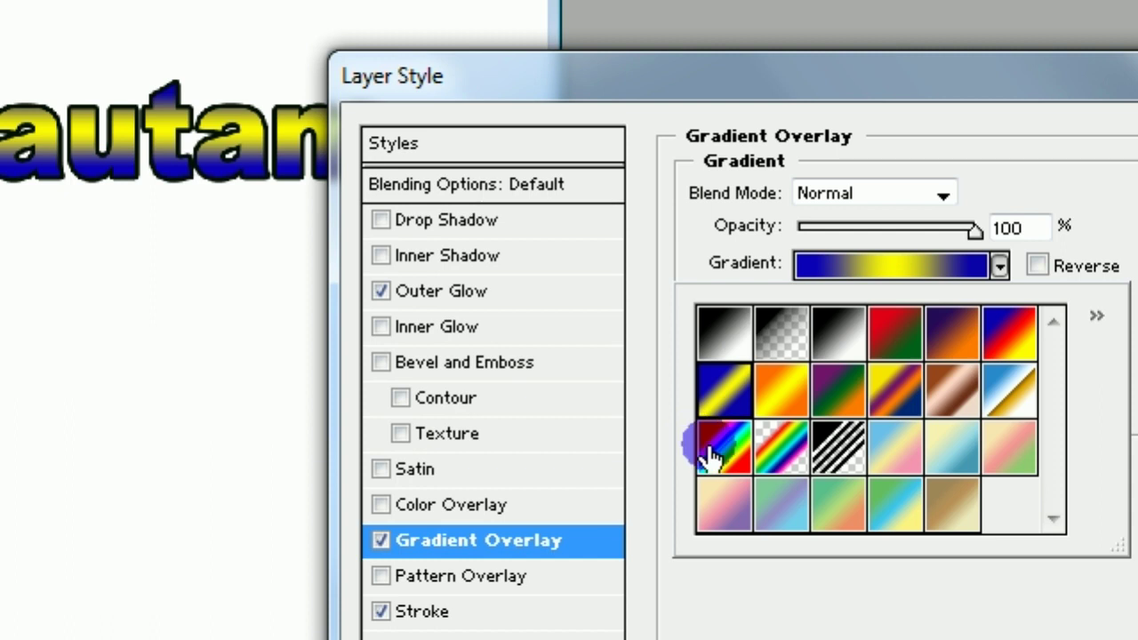
pyautogui.click(711, 455)
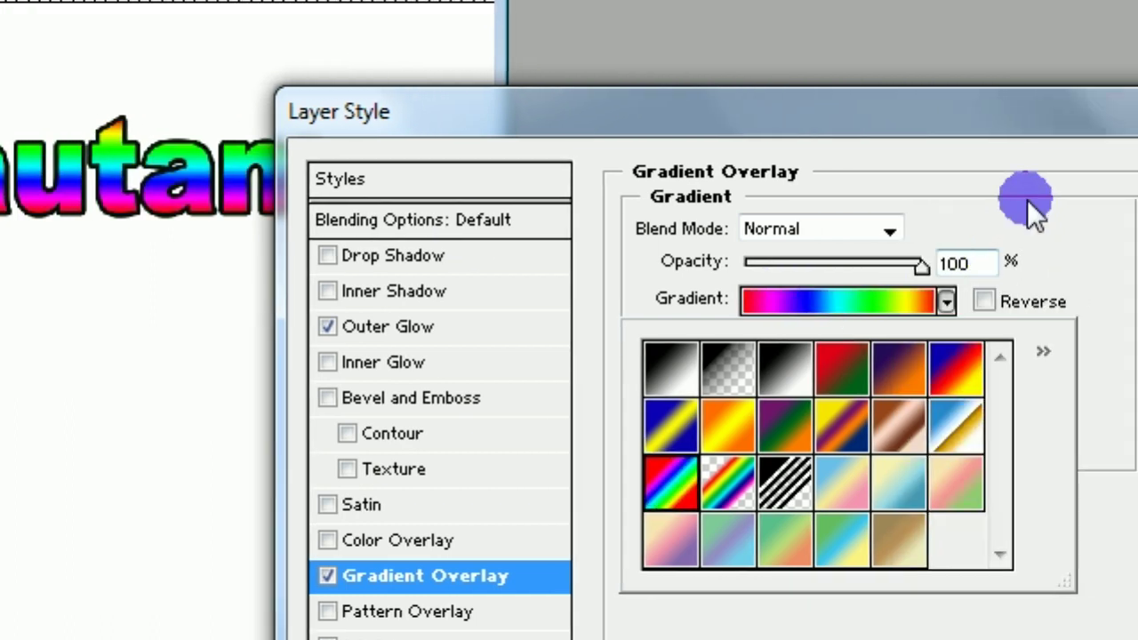
pyautogui.click(1028, 208)
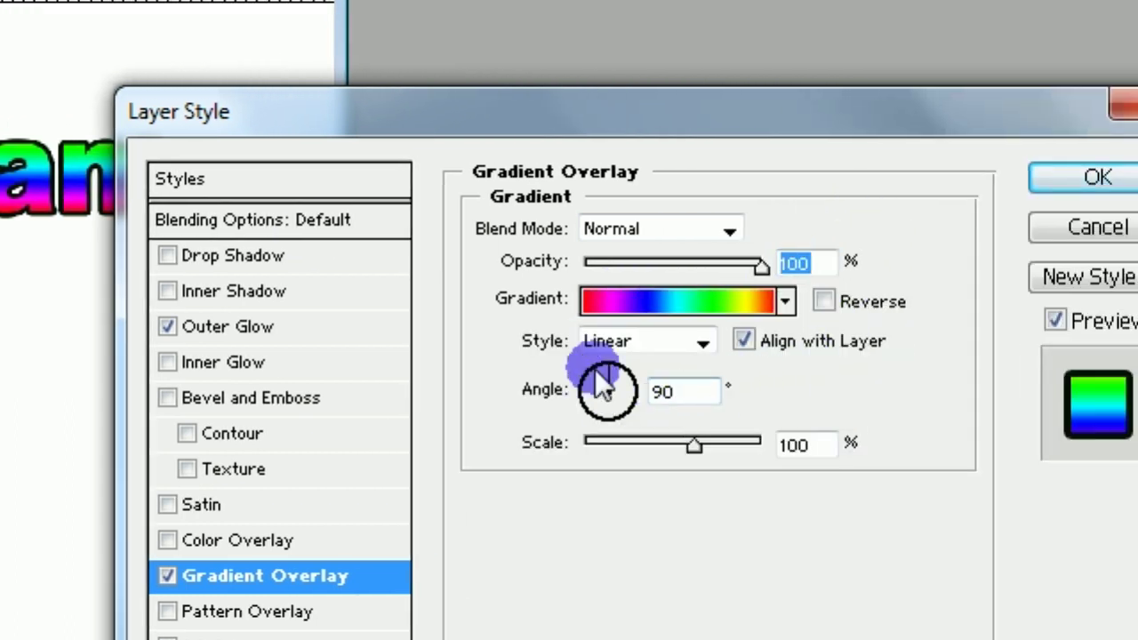
# Step: Set the rainbow gradient to 78% scale and about -176° angle, and confirm
pyautogui.moveTo(694, 447)
pyautogui.mouseDown()
pyautogui.moveTo(659, 454)
pyautogui.moveTo(673, 456)
pyautogui.mouseUp()
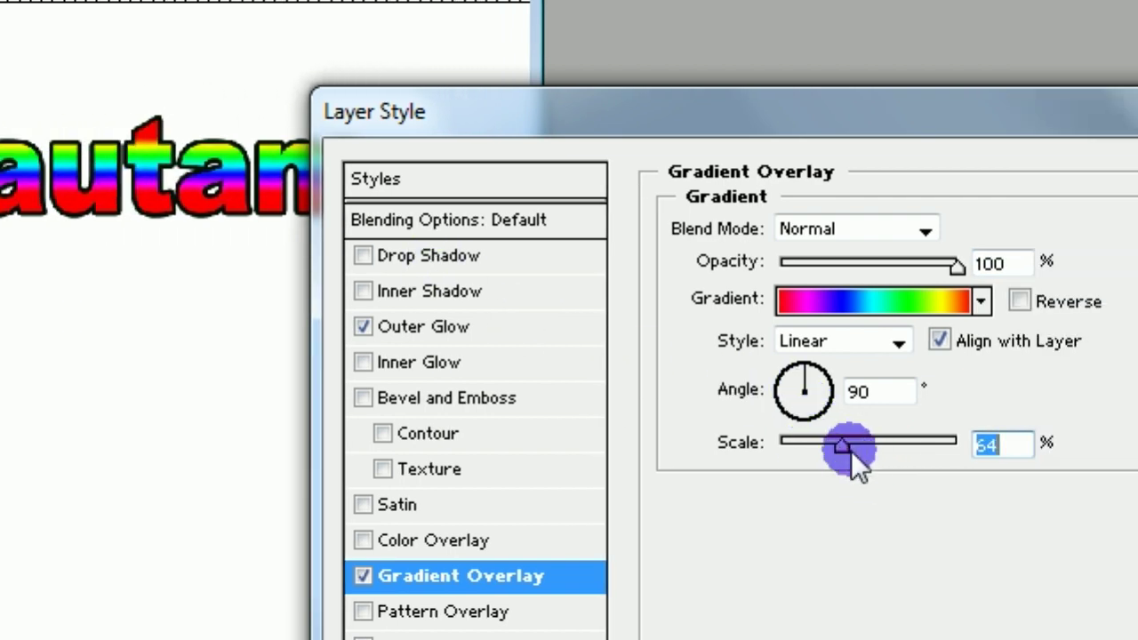
pyautogui.moveTo(851, 451); pyautogui.dragTo(853, 453)
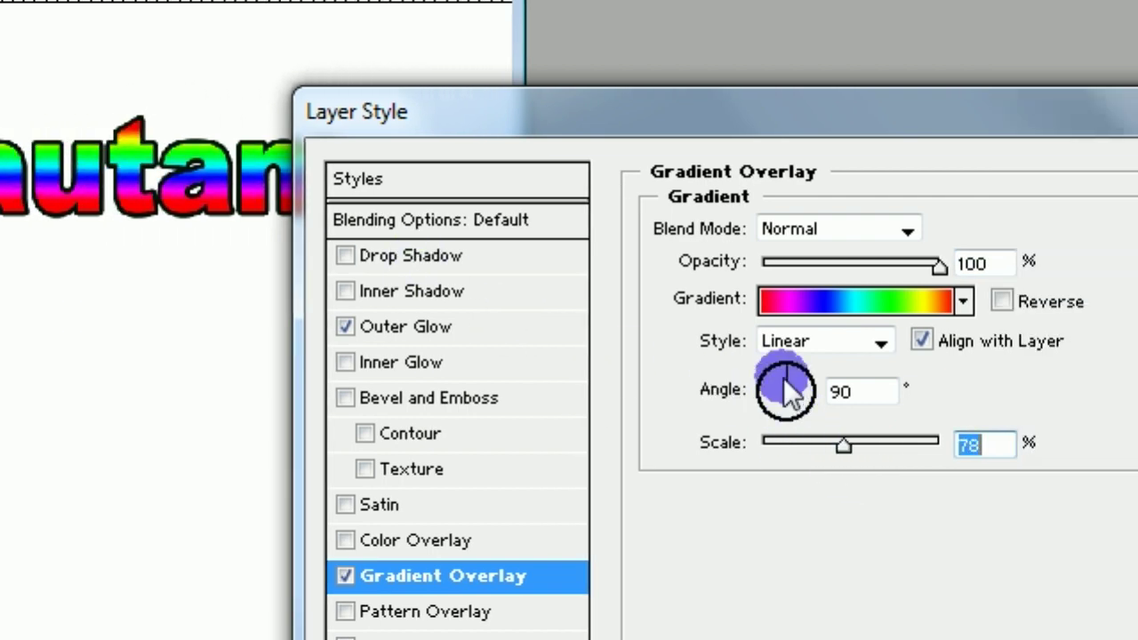
pyautogui.moveTo(787, 387); pyautogui.dragTo(776, 391)
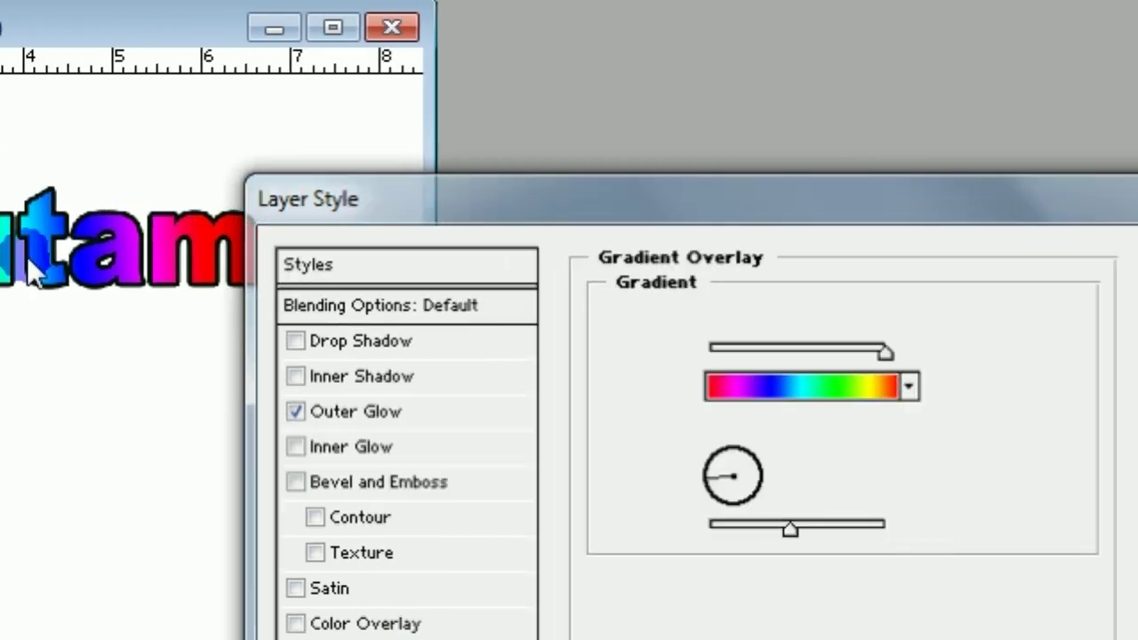
pyautogui.press('Return')
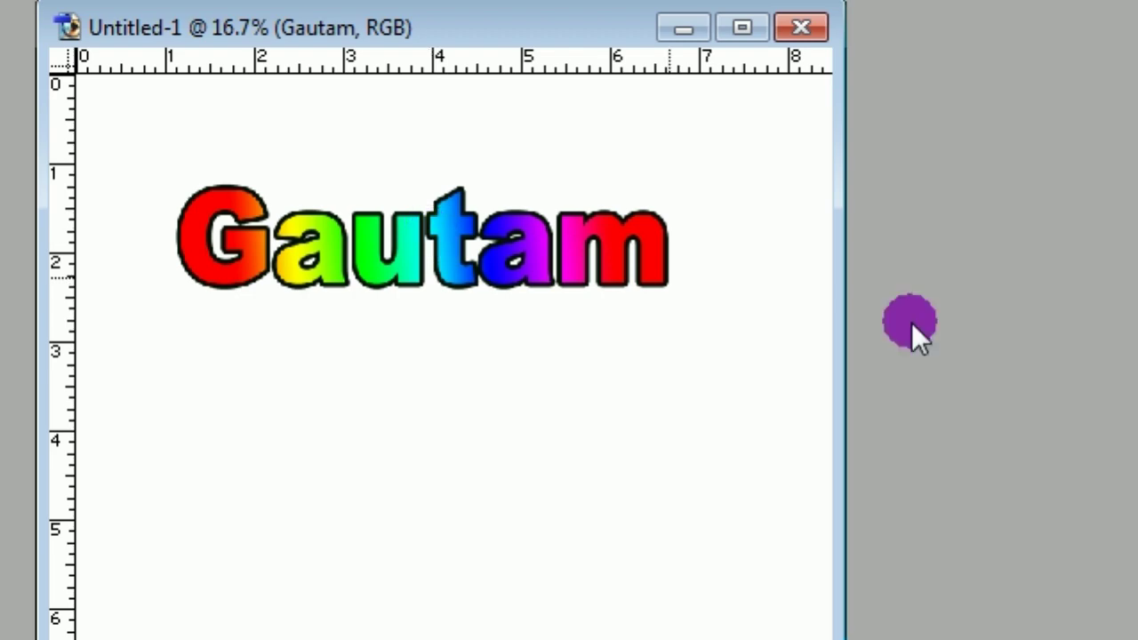
# Step: Add an Inner Bevel and Emboss with 171% depth and 29 px size
pyautogui.click(941, 468)
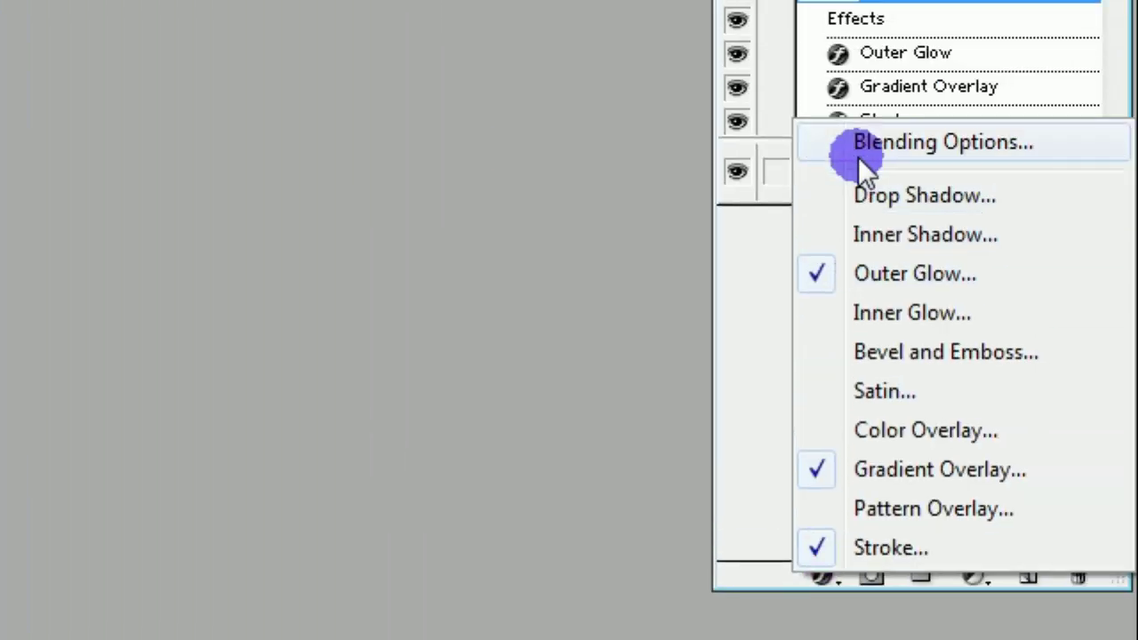
pyautogui.click(813, 352)
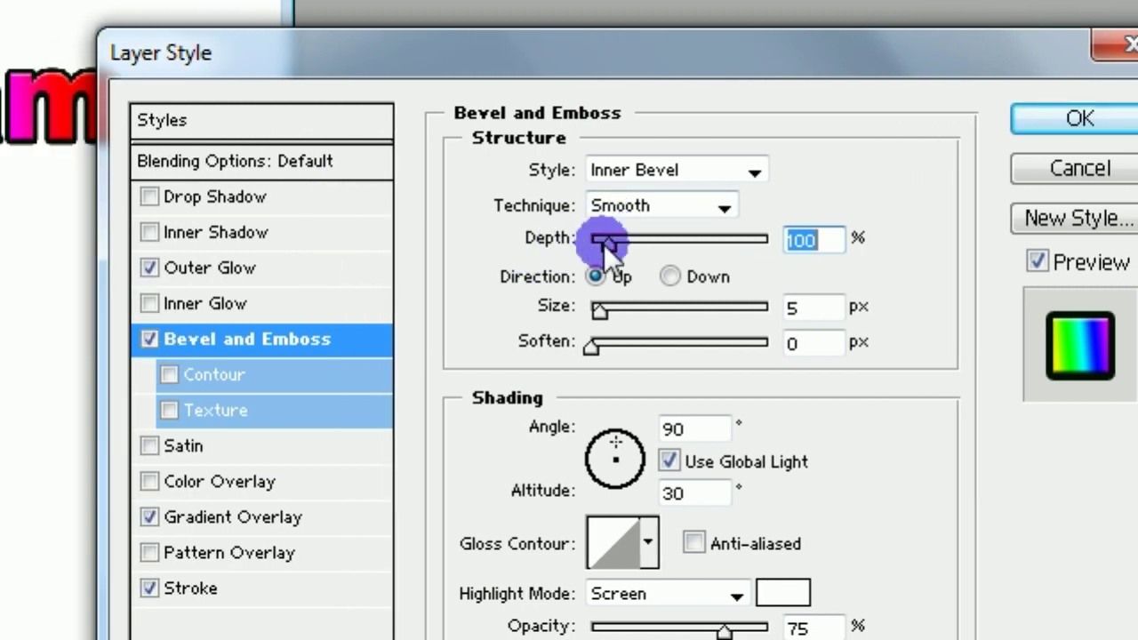
pyautogui.moveTo(603, 238); pyautogui.dragTo(621, 239)
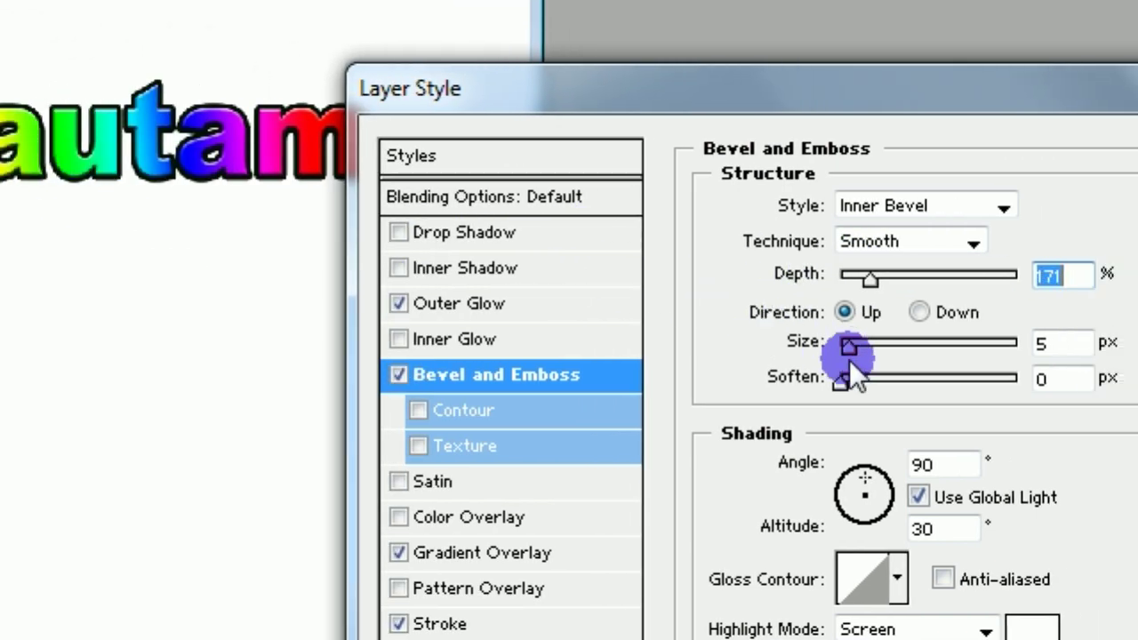
pyautogui.moveTo(866, 346); pyautogui.dragTo(893, 348)
pyautogui.moveTo(822, 354); pyautogui.dragTo(817, 354)
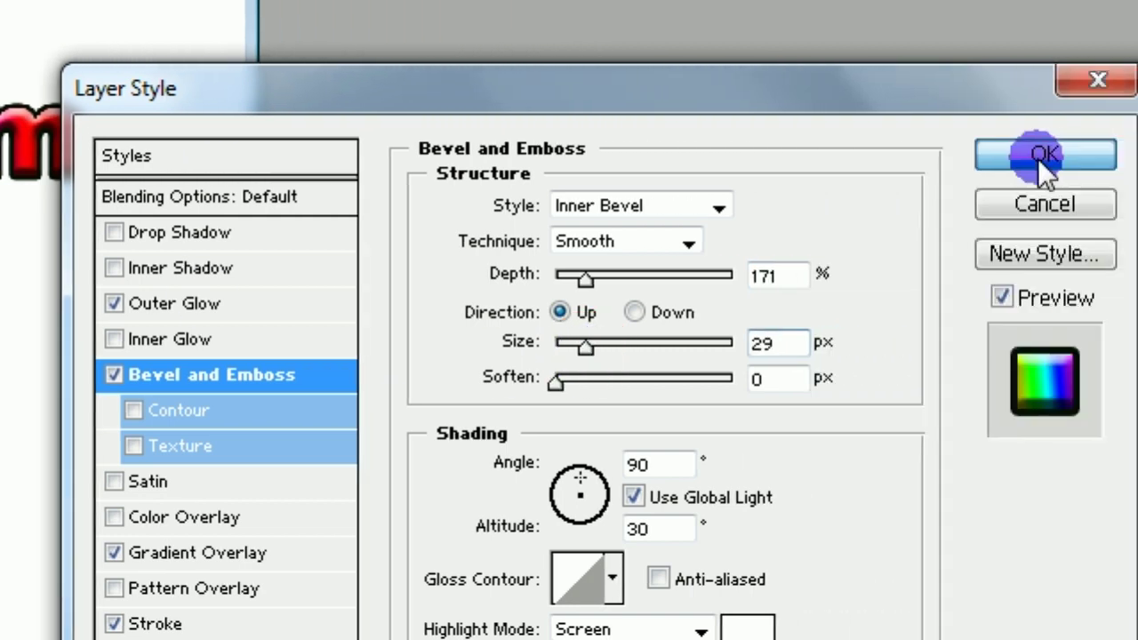
pyautogui.click(1044, 158)
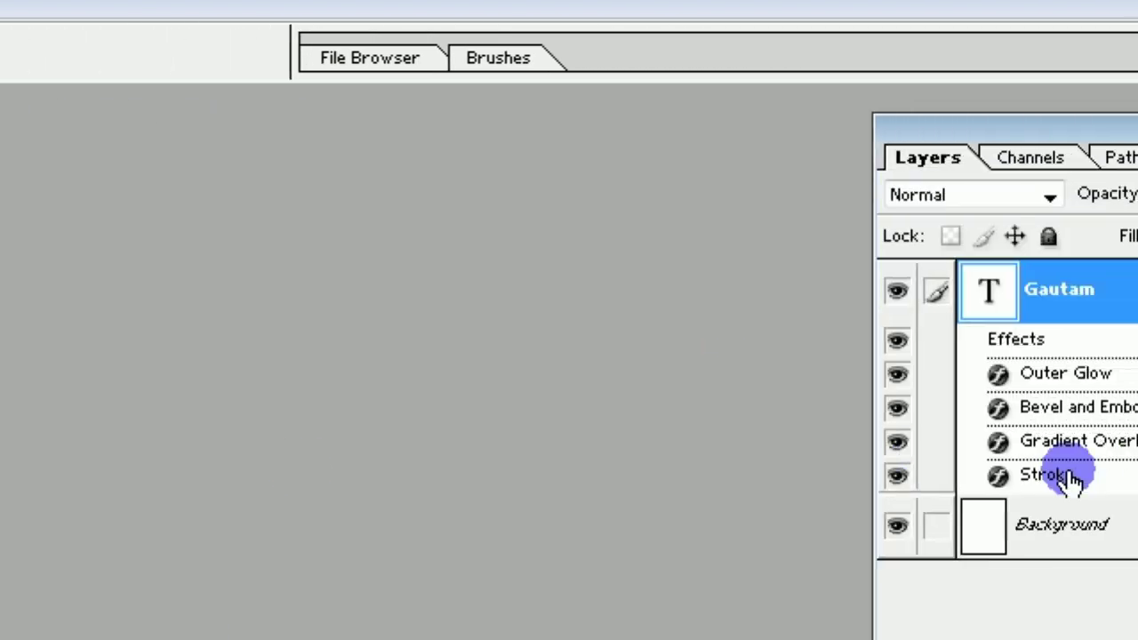
# Step: Delete the black Stroke effect from the Gautam text layer
pyautogui.click(1054, 425)
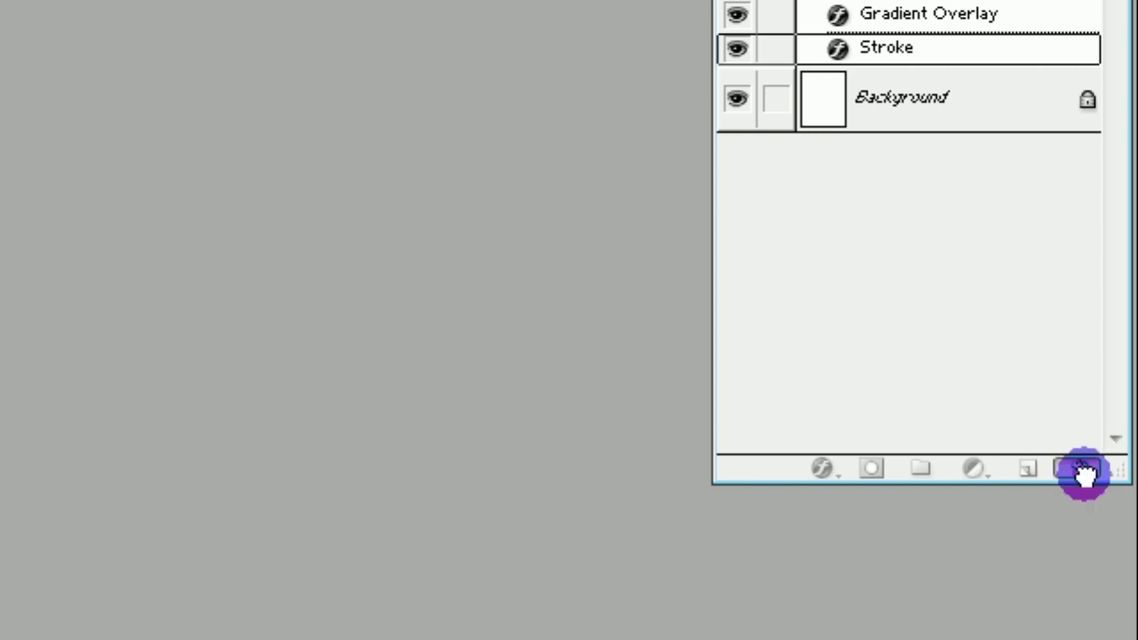
pyautogui.click(1085, 471)
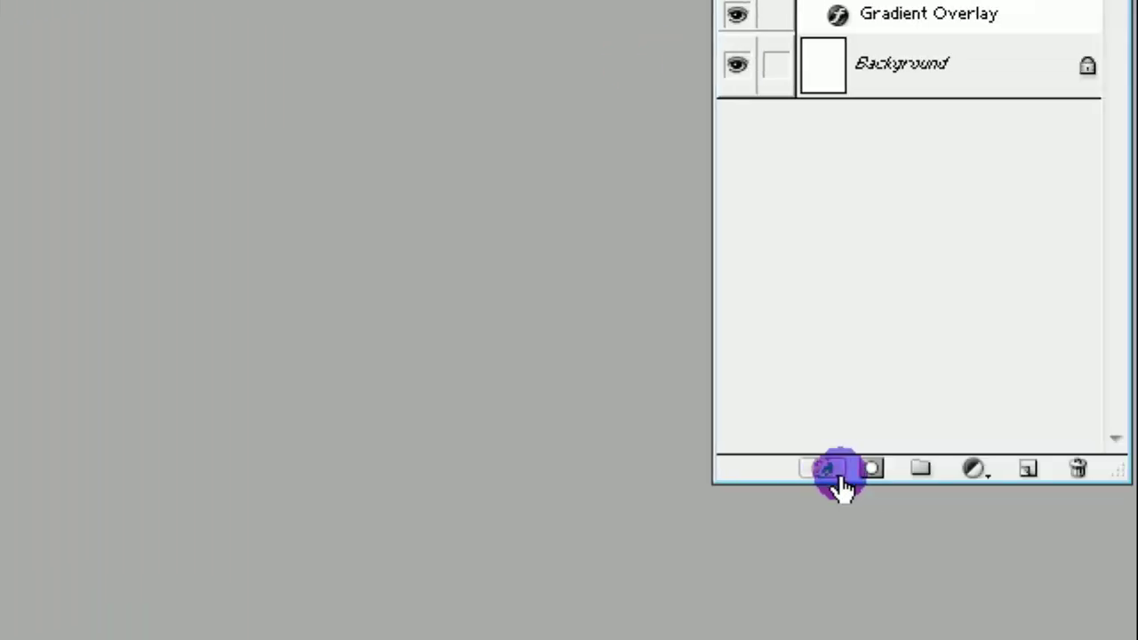
pyautogui.click(839, 478)
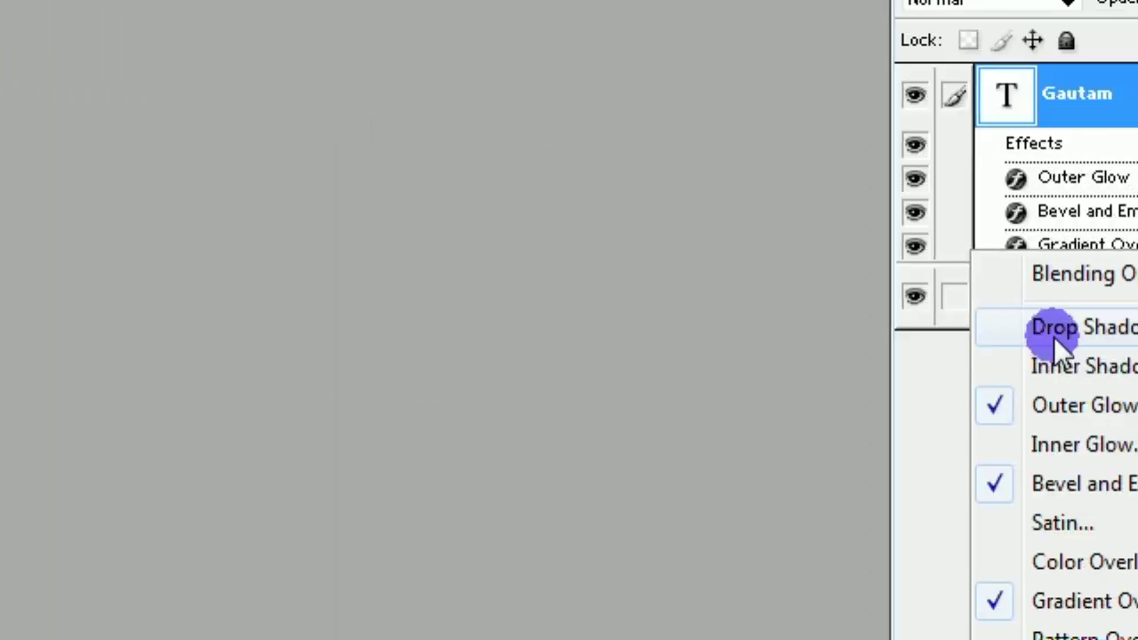
# Step: Add a Drop Shadow at 50% opacity, 26 px distance, 16% spread and 27 px size
pyautogui.click(880, 313)
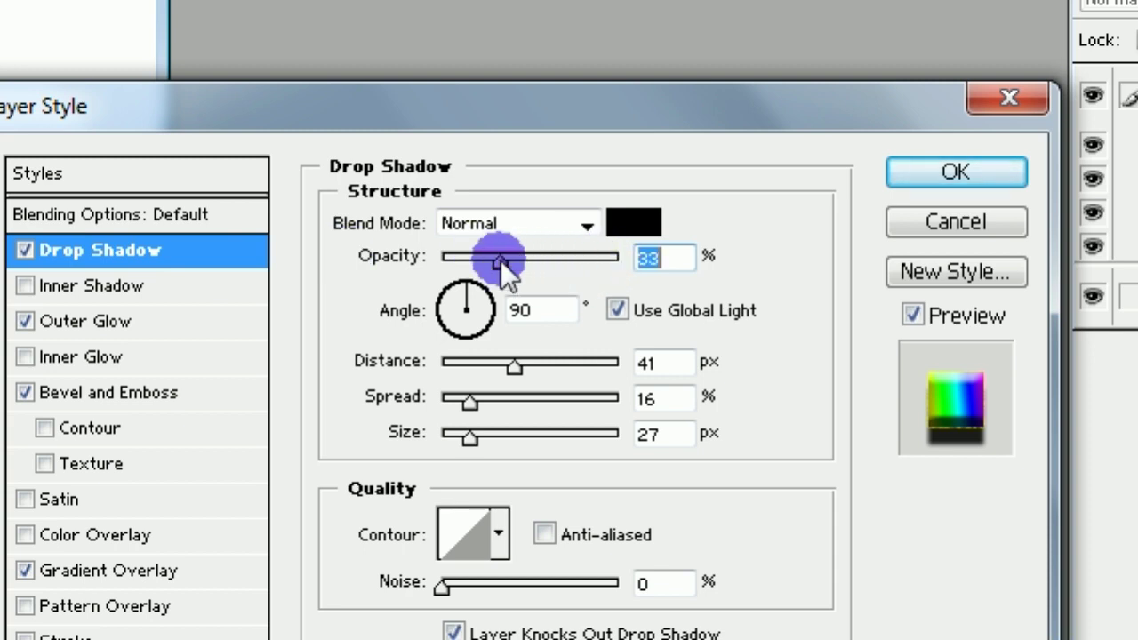
pyautogui.moveTo(530, 373); pyautogui.dragTo(485, 372)
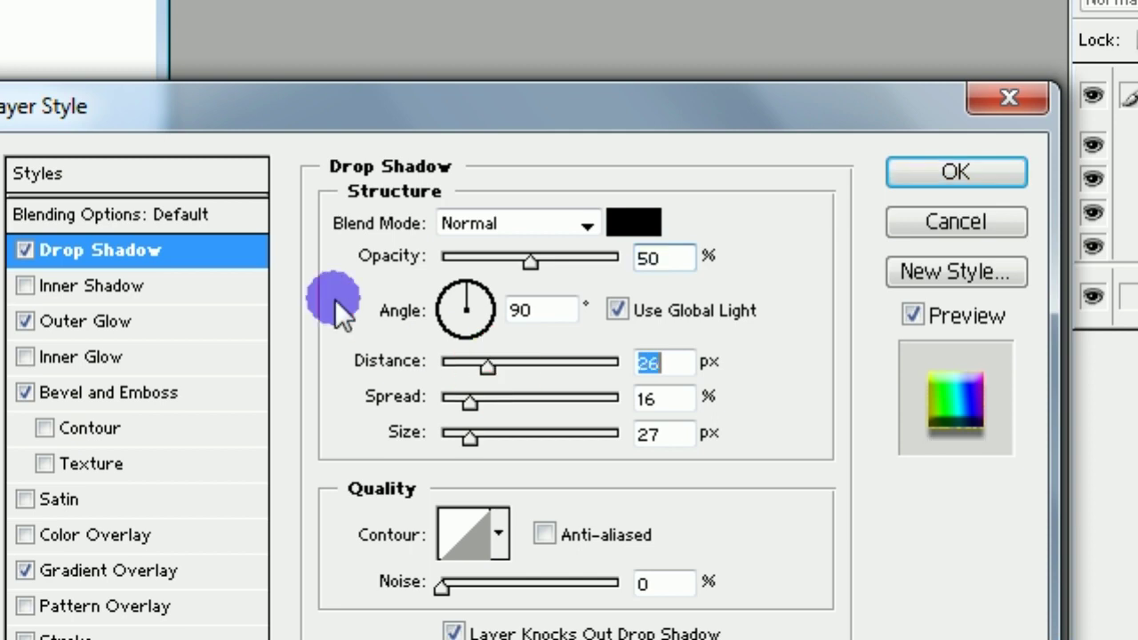
pyautogui.click(833, 176)
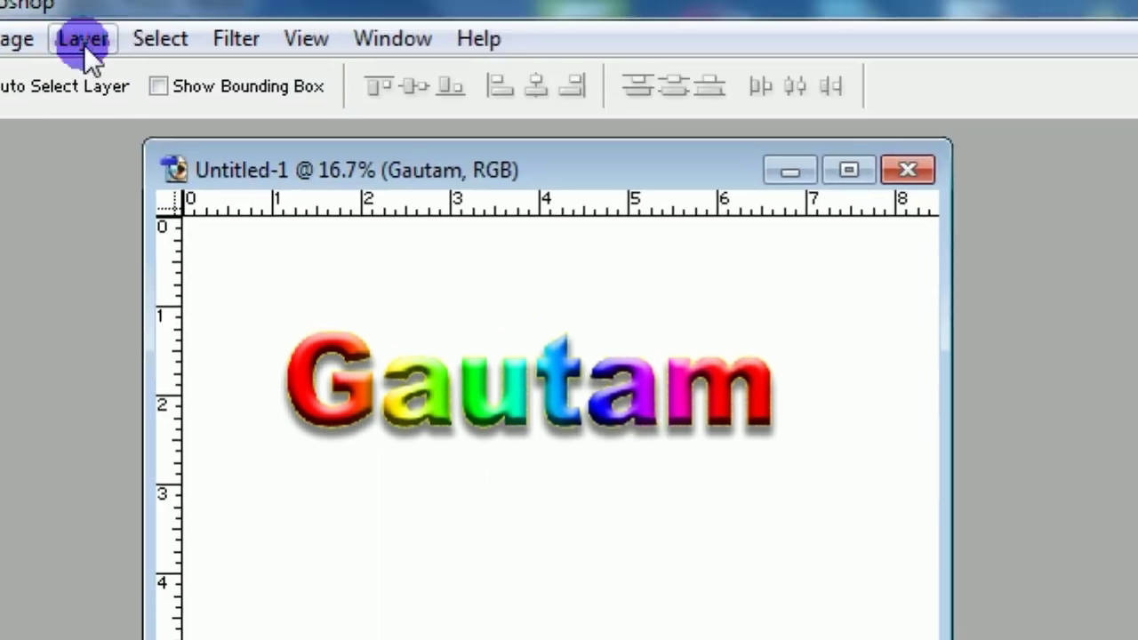
pyautogui.click(236, 56)
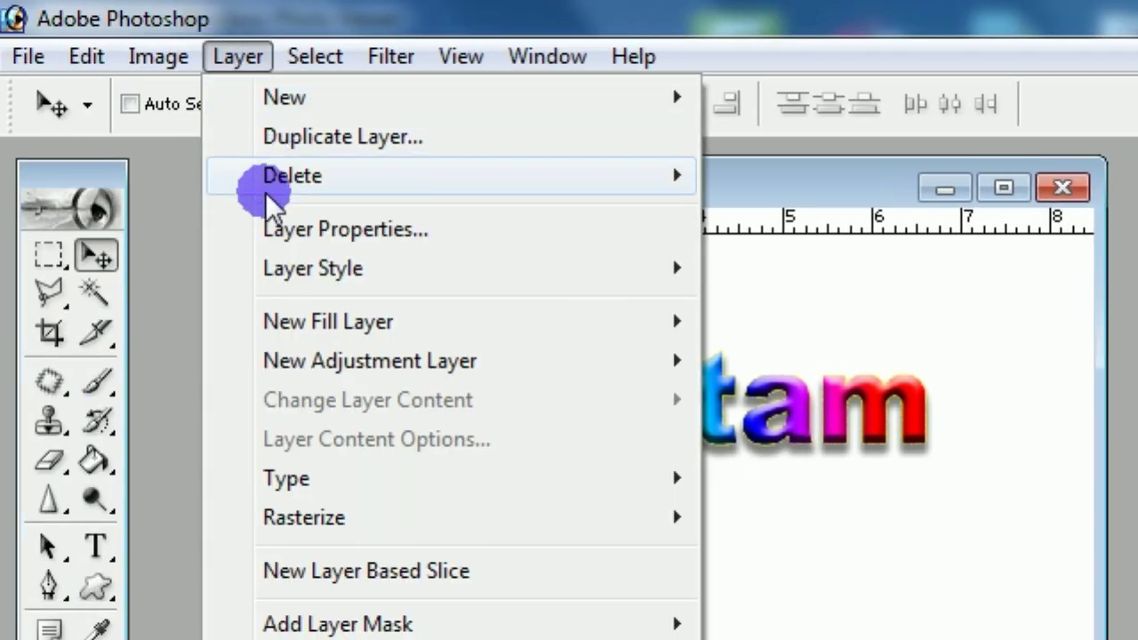
pyautogui.moveTo(278, 144)
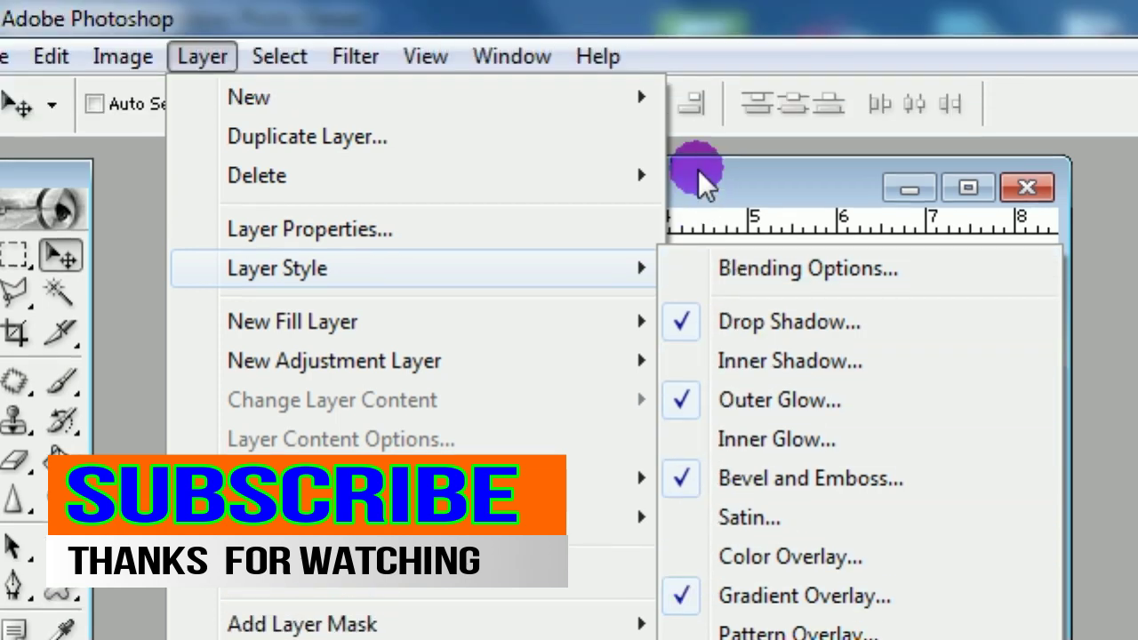
pyautogui.click(698, 167)
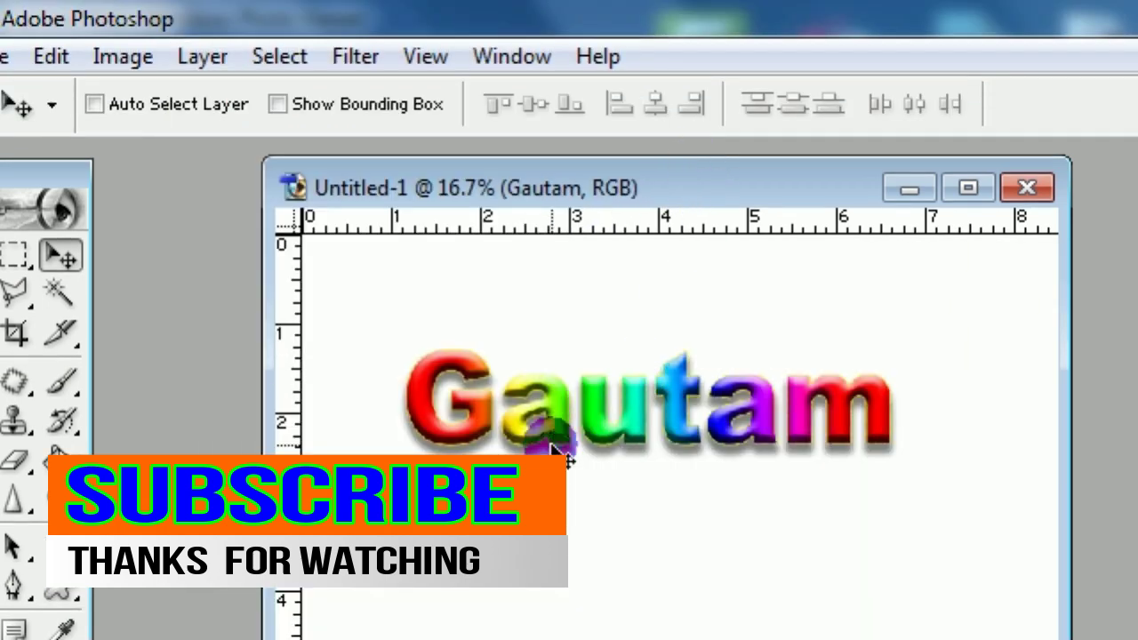